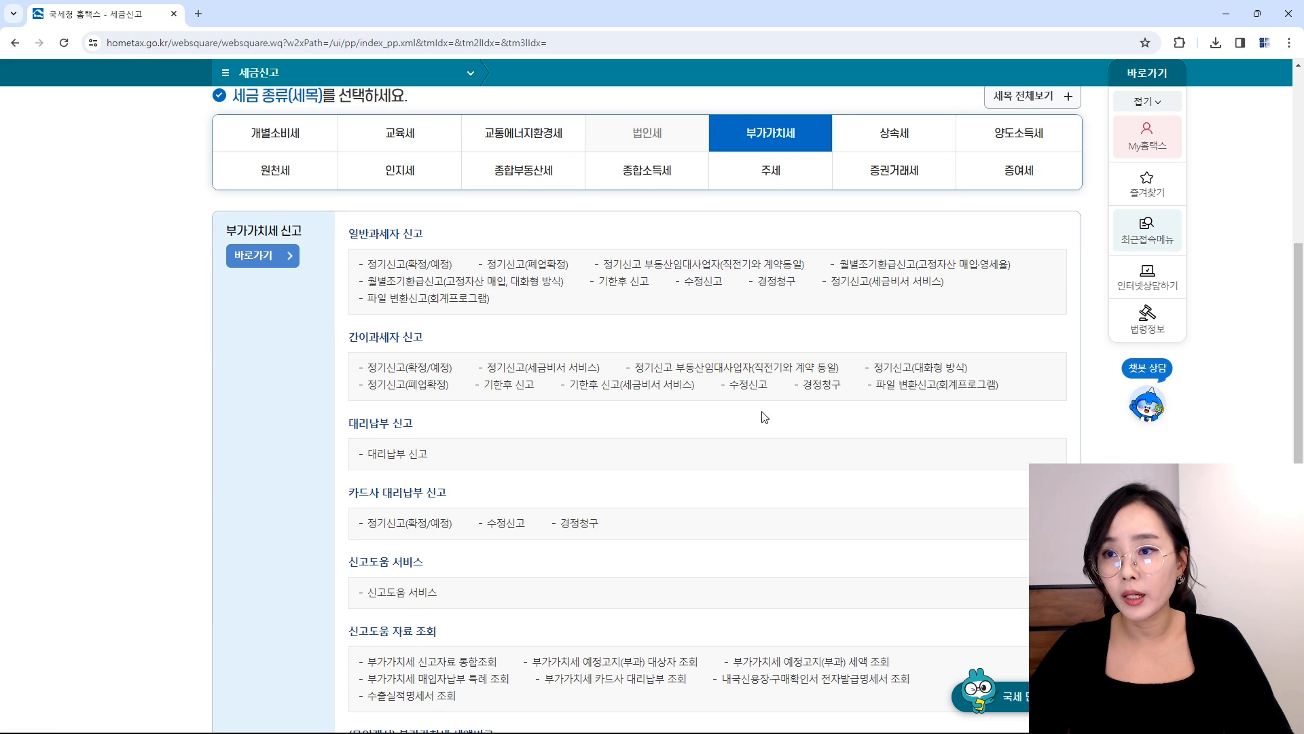
Step: Open 정기신고(확정/예정) for general taxpayers to bring up the 2023 2기 filing notice
{"action": "left_click", "coordinate": [421, 272]}
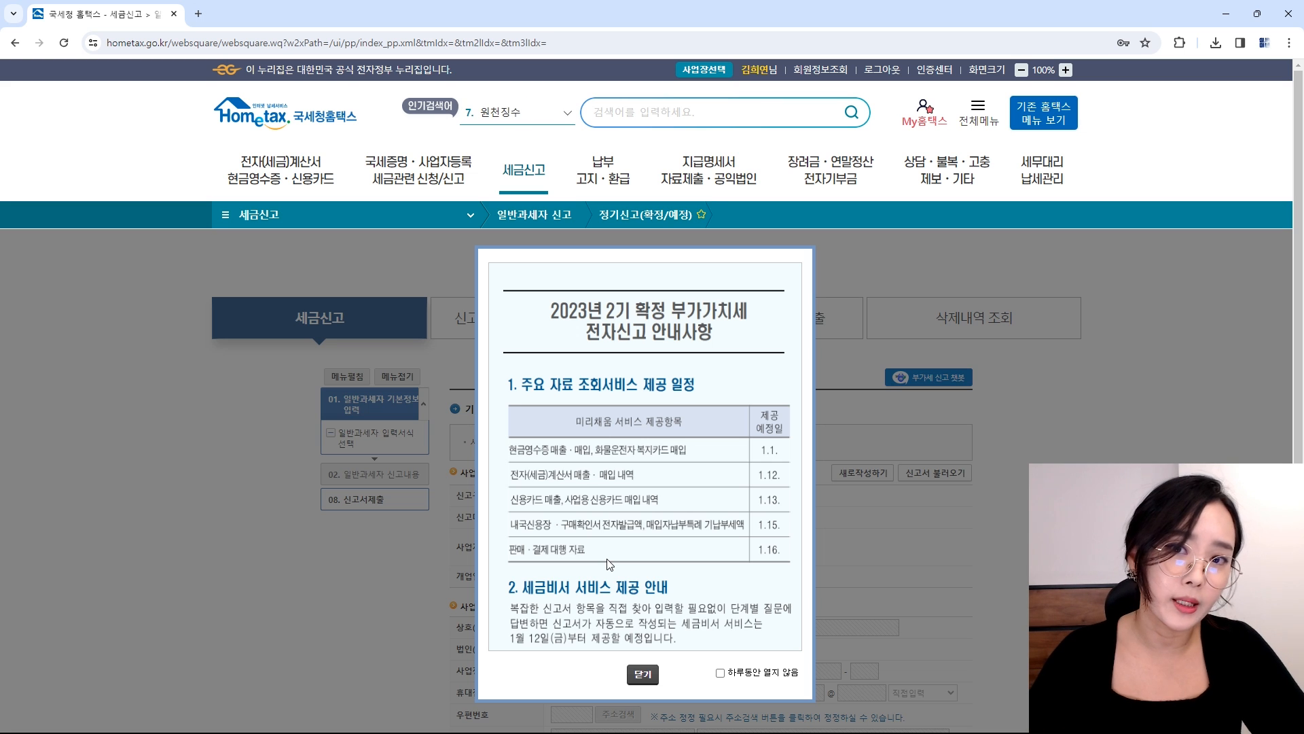
Step: Dismiss the filing notice, then enter and confirm the business registration number
{"action": "mouse_move", "coordinate": [612, 173]}
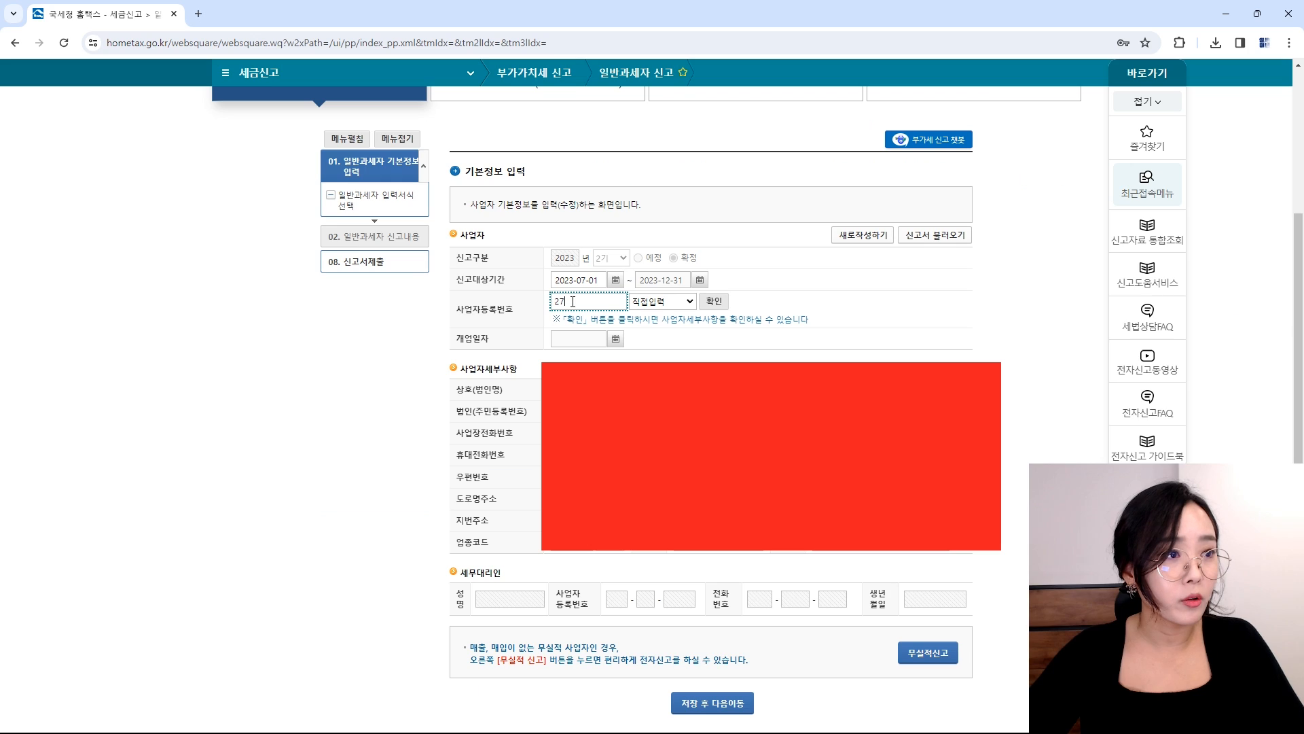
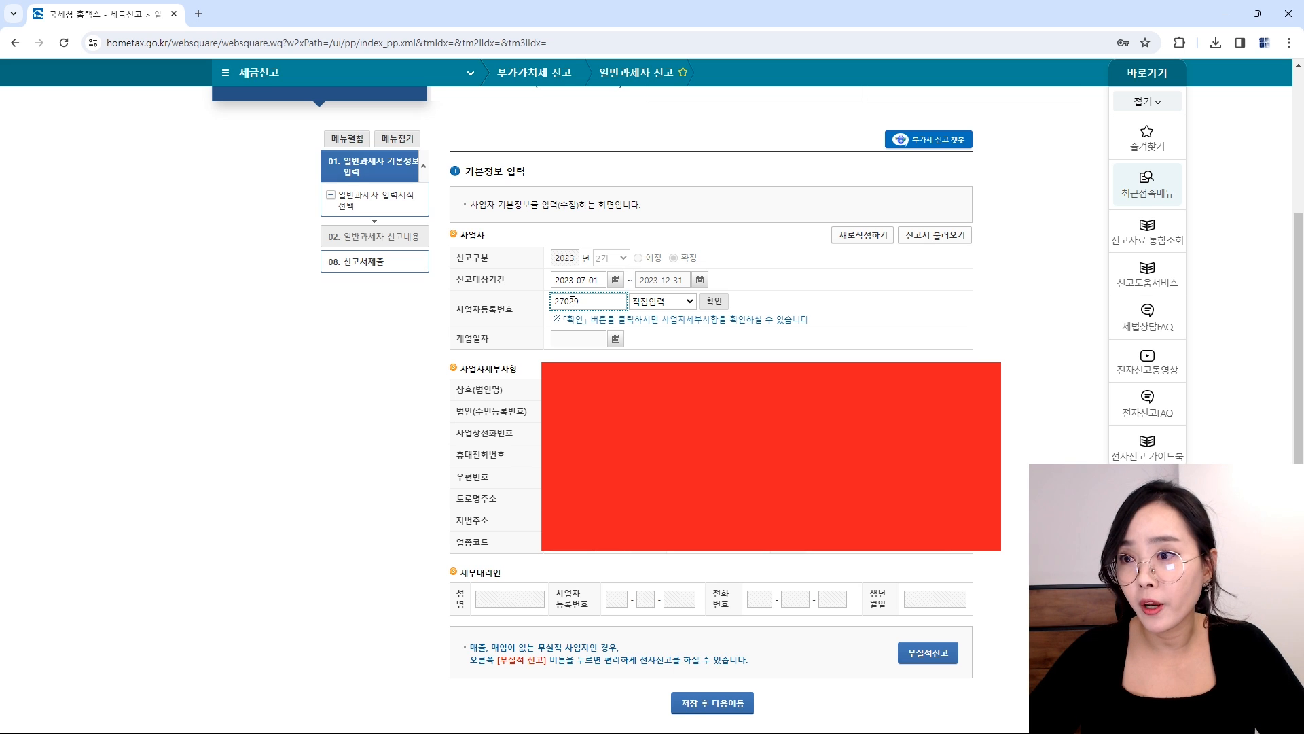
{"action": "key", "text": "Tab"}
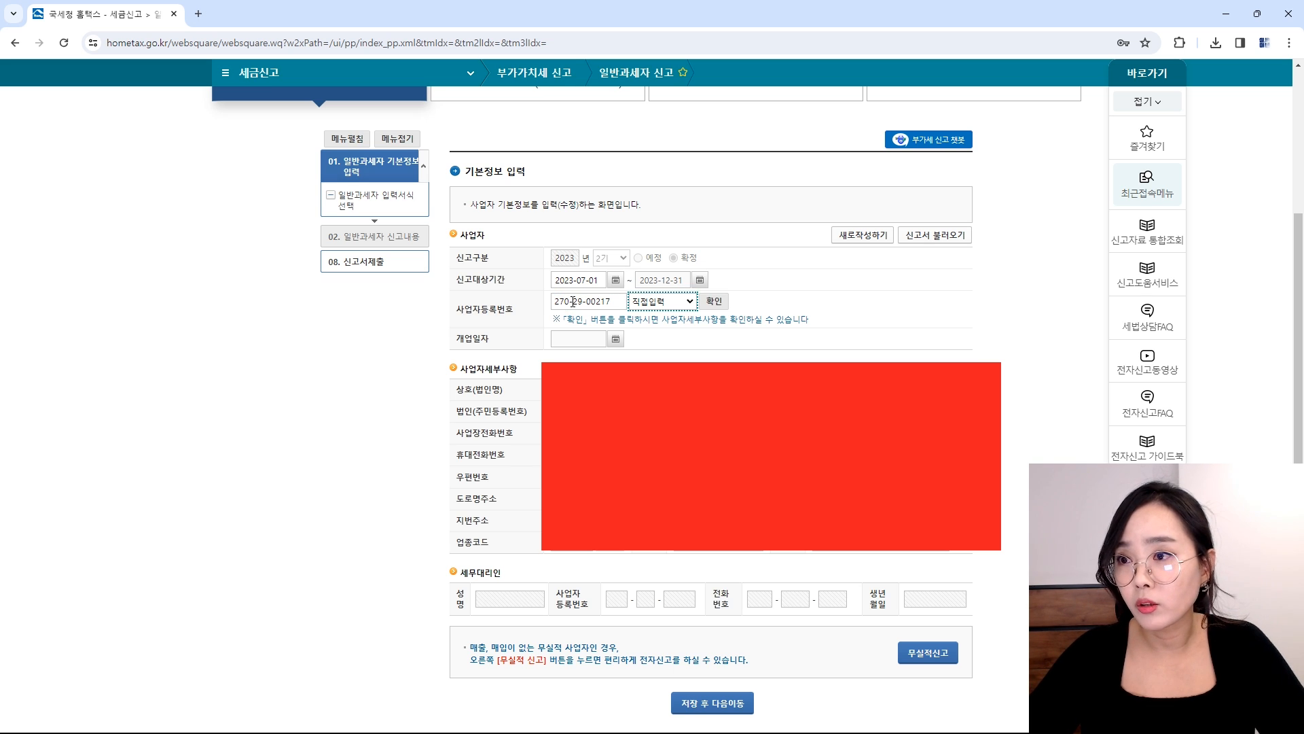
{"action": "key", "text": "Tab"}
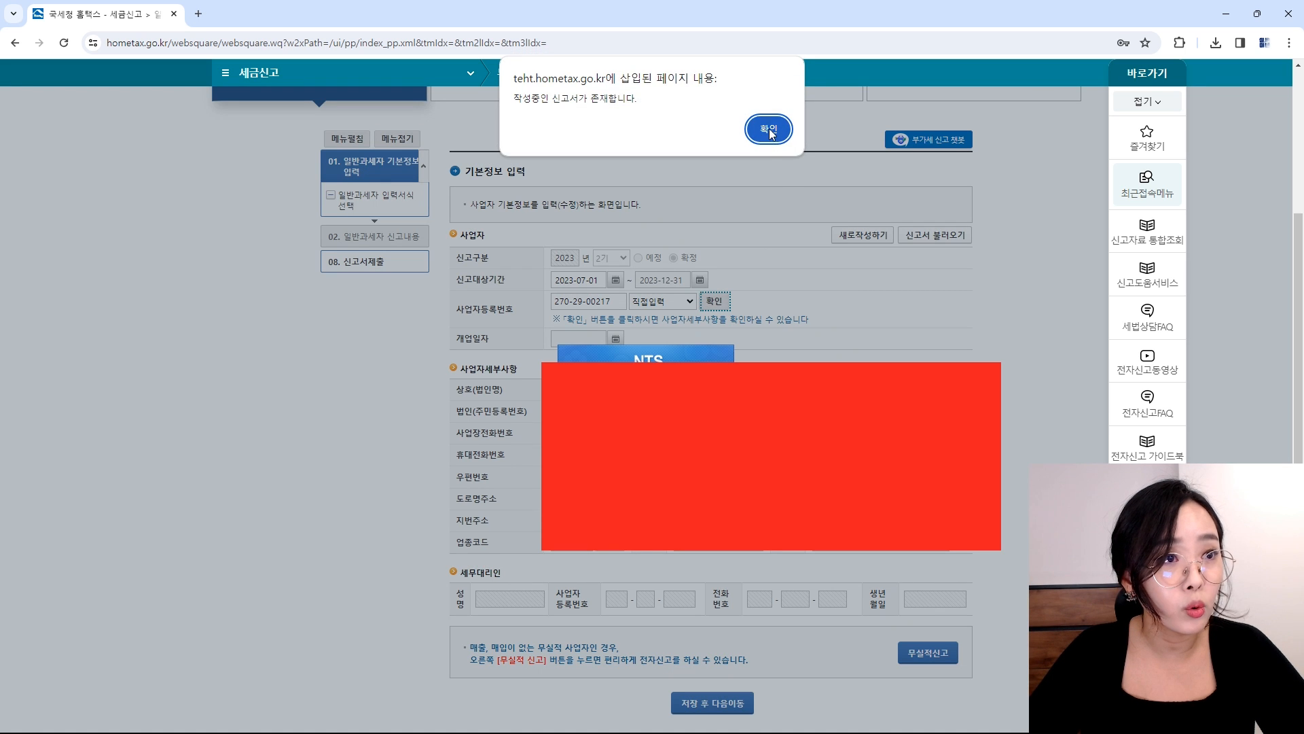
Step: Accept the in-progress draft, then save the 2023-10-01 to 2023-12-31 basic information and continue
{"action": "left_click", "coordinate": [766, 129]}
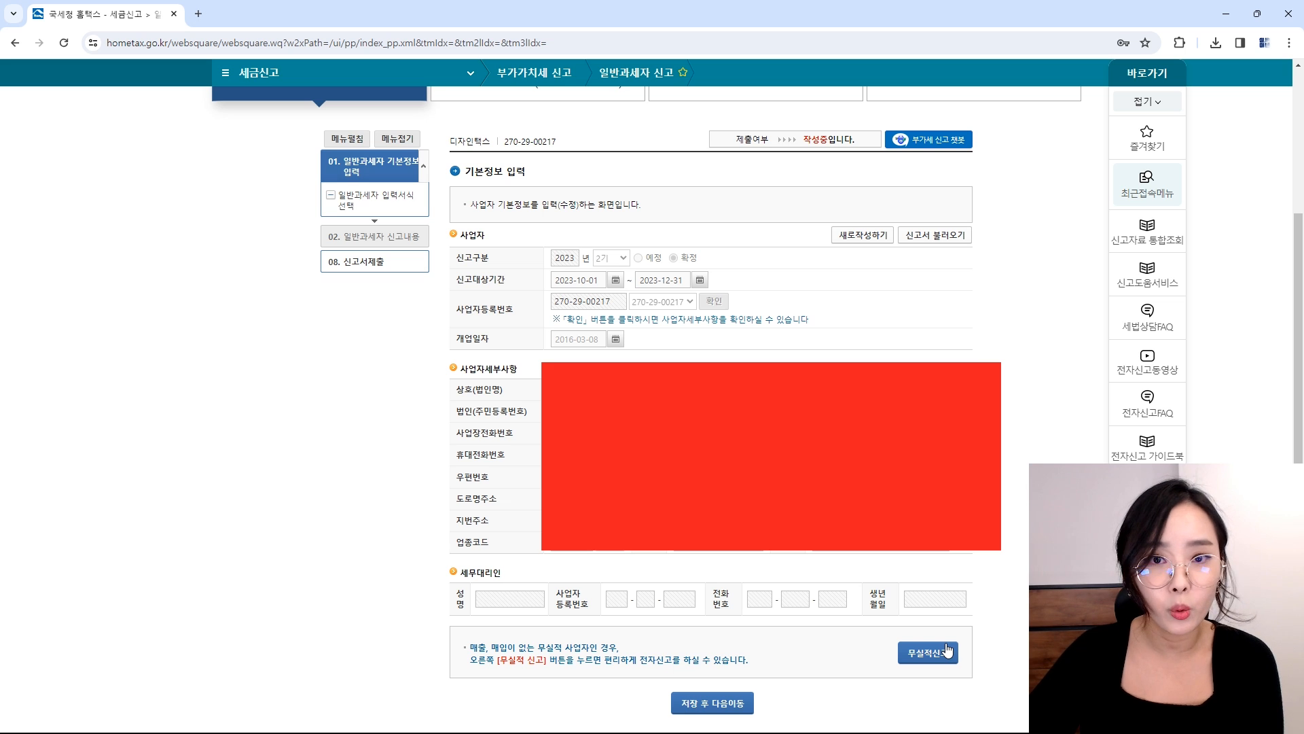
{"action": "left_click", "coordinate": [721, 704]}
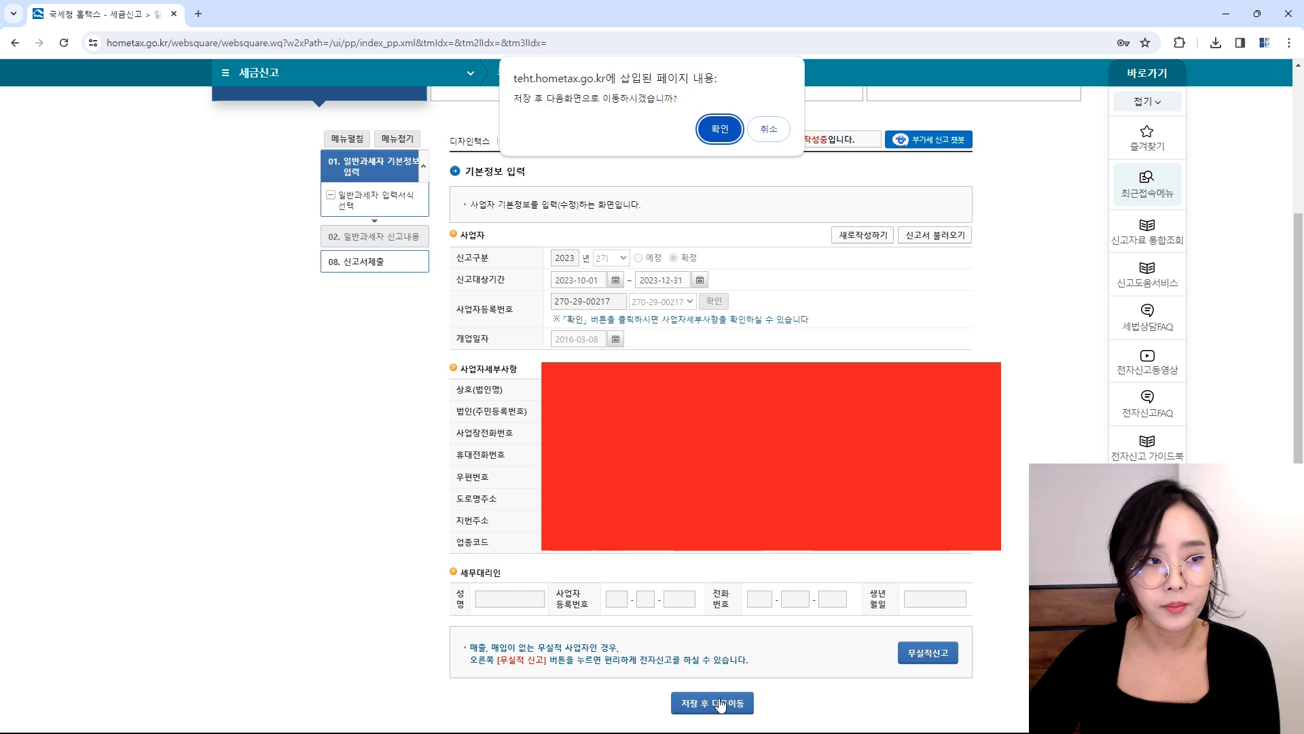
{"action": "left_click", "coordinate": [715, 129]}
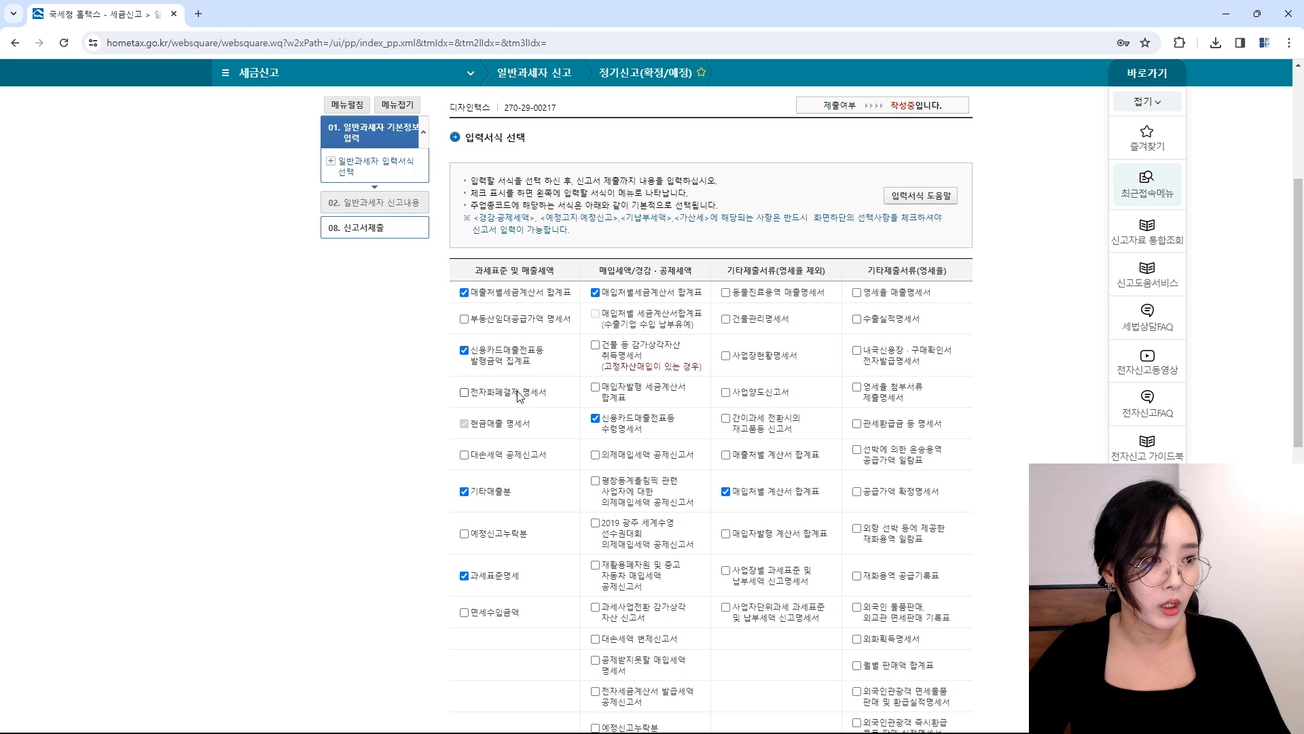
{"action": "scroll", "coordinate": [519, 396], "scroll_direction": "down", "scroll_amount": 1}
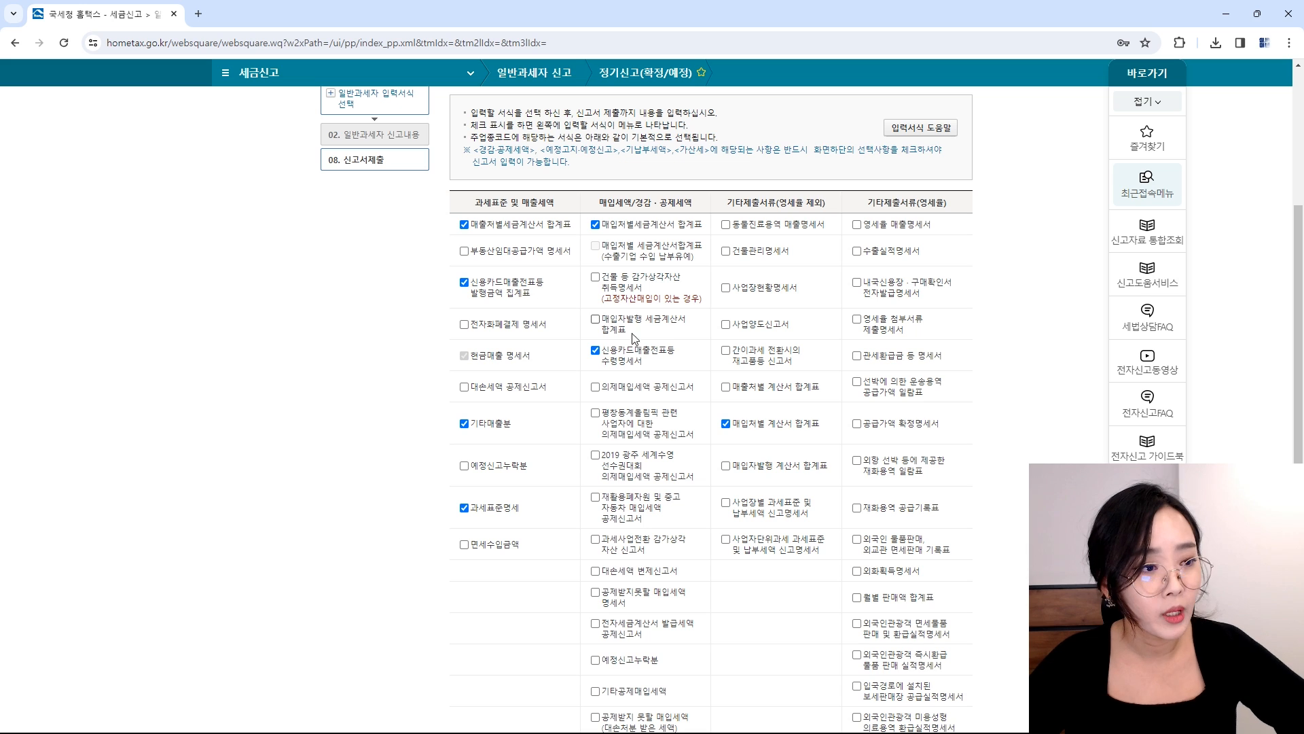
{"action": "scroll", "coordinate": [639, 448], "scroll_direction": "down", "scroll_amount": 1}
{"action": "scroll", "coordinate": [639, 452], "scroll_direction": "down", "scroll_amount": 1}
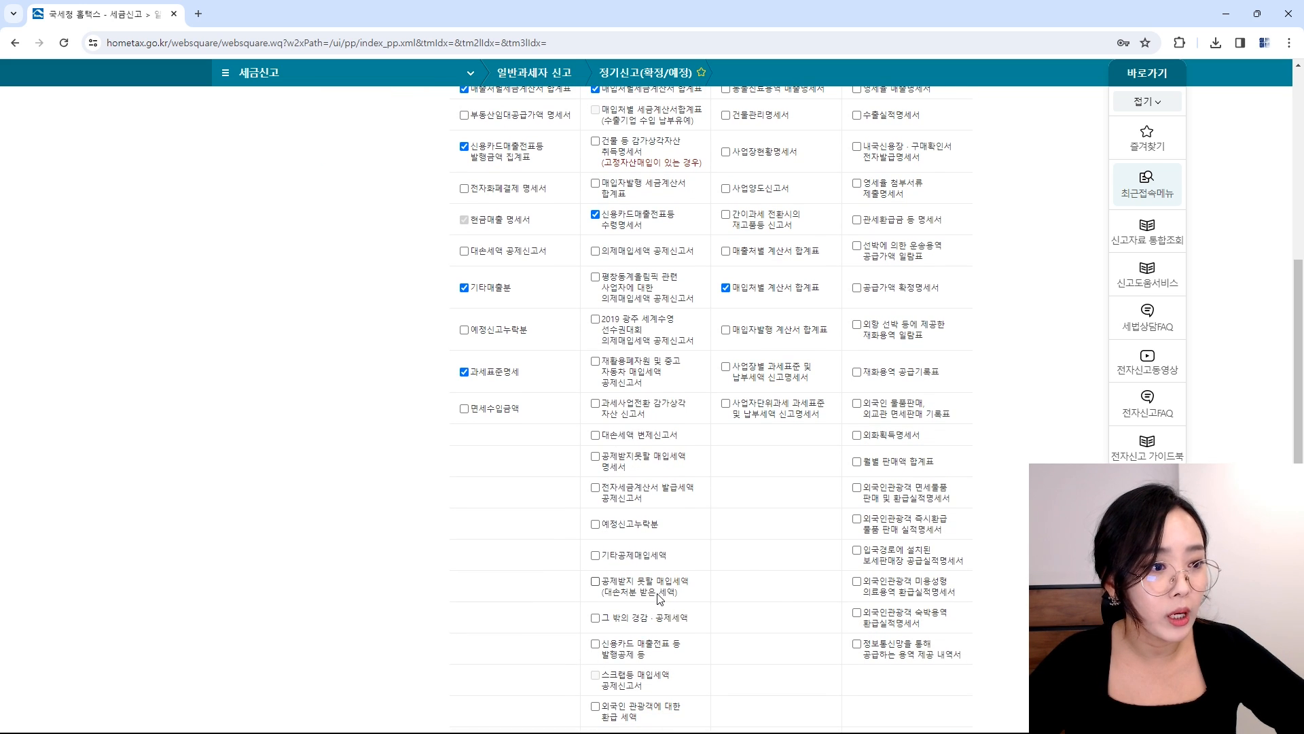
Step: Add the 공제받지 못할 매입세액 forms (대손처분 받은 세액 and 명세서) to the return
{"action": "left_click", "coordinate": [657, 597]}
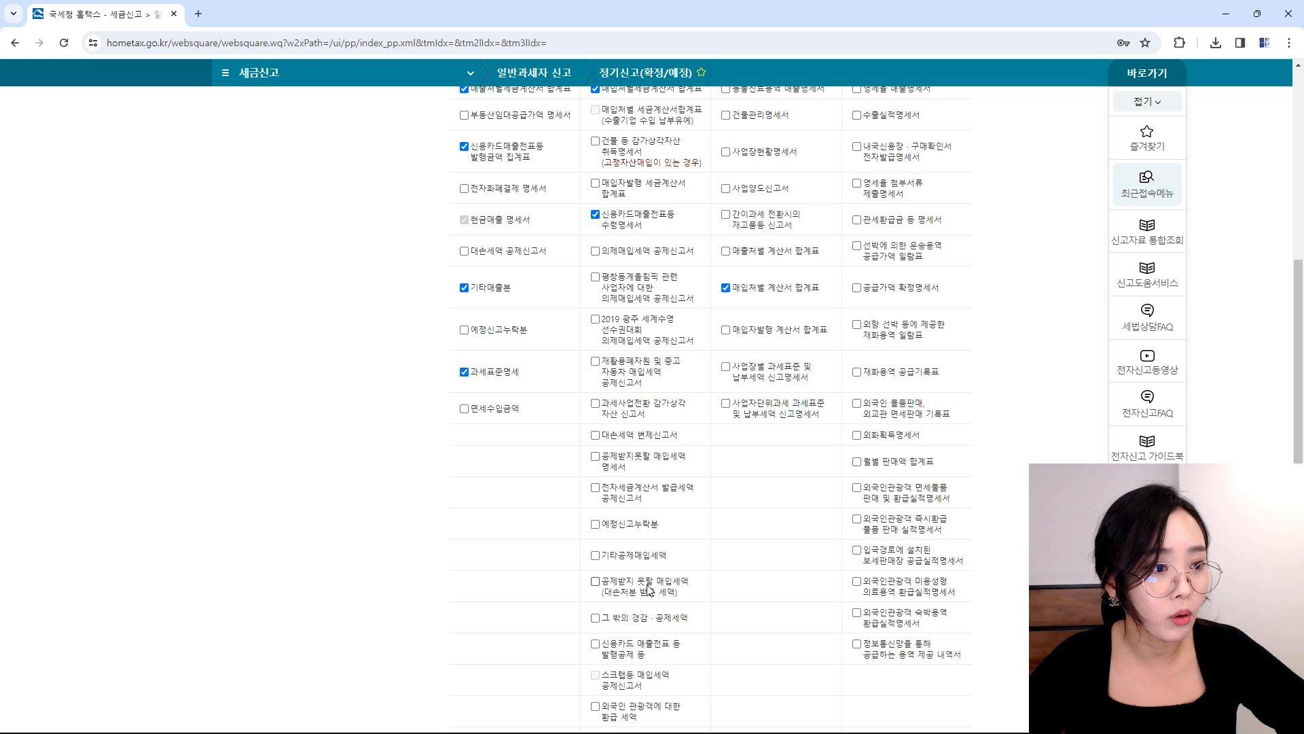
{"action": "left_click", "coordinate": [617, 462]}
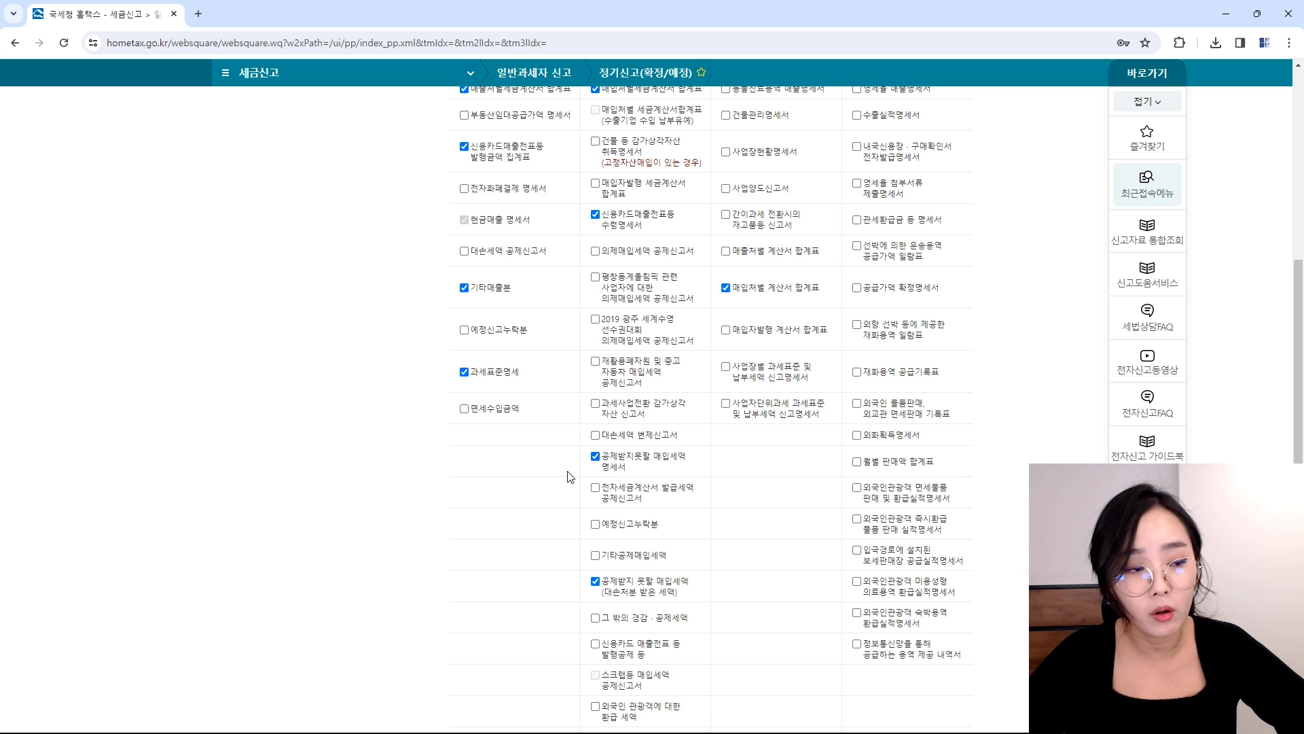
{"action": "scroll", "coordinate": [678, 588], "scroll_direction": "down", "scroll_amount": 2}
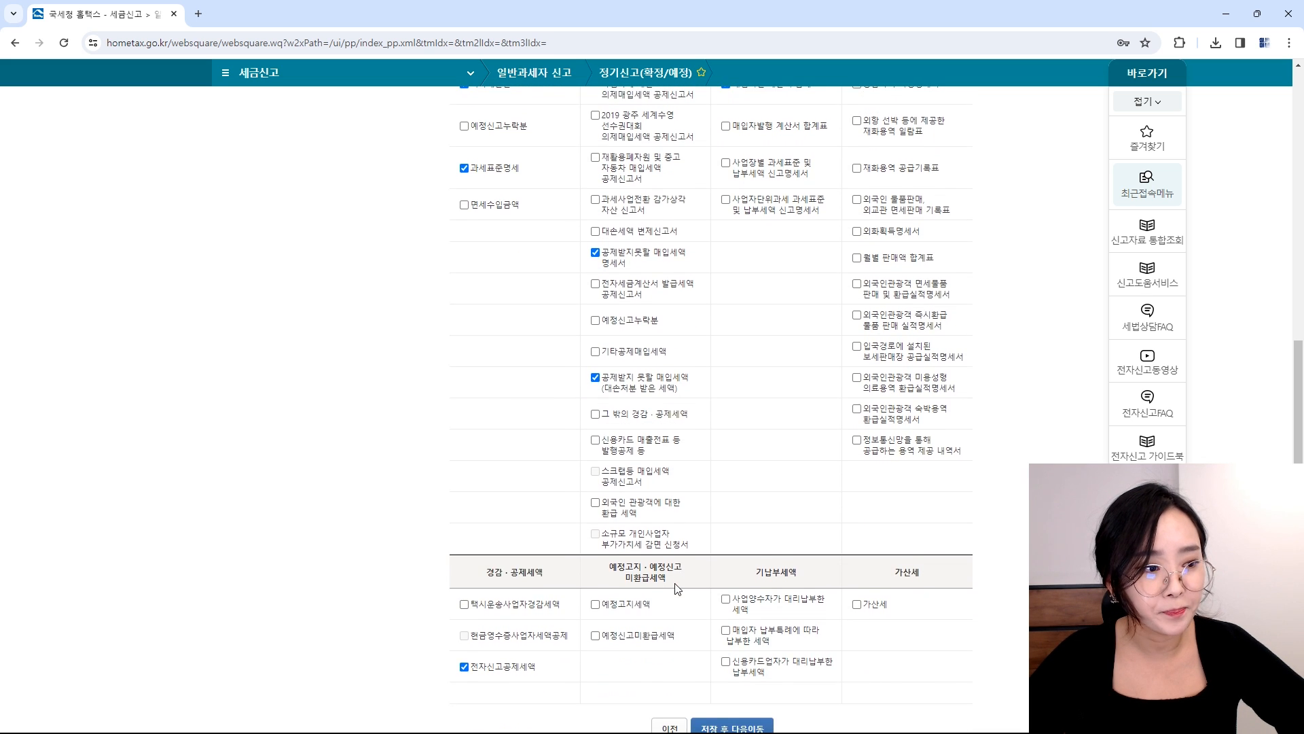
{"action": "scroll", "coordinate": [673, 509], "scroll_direction": "up", "scroll_amount": 3}
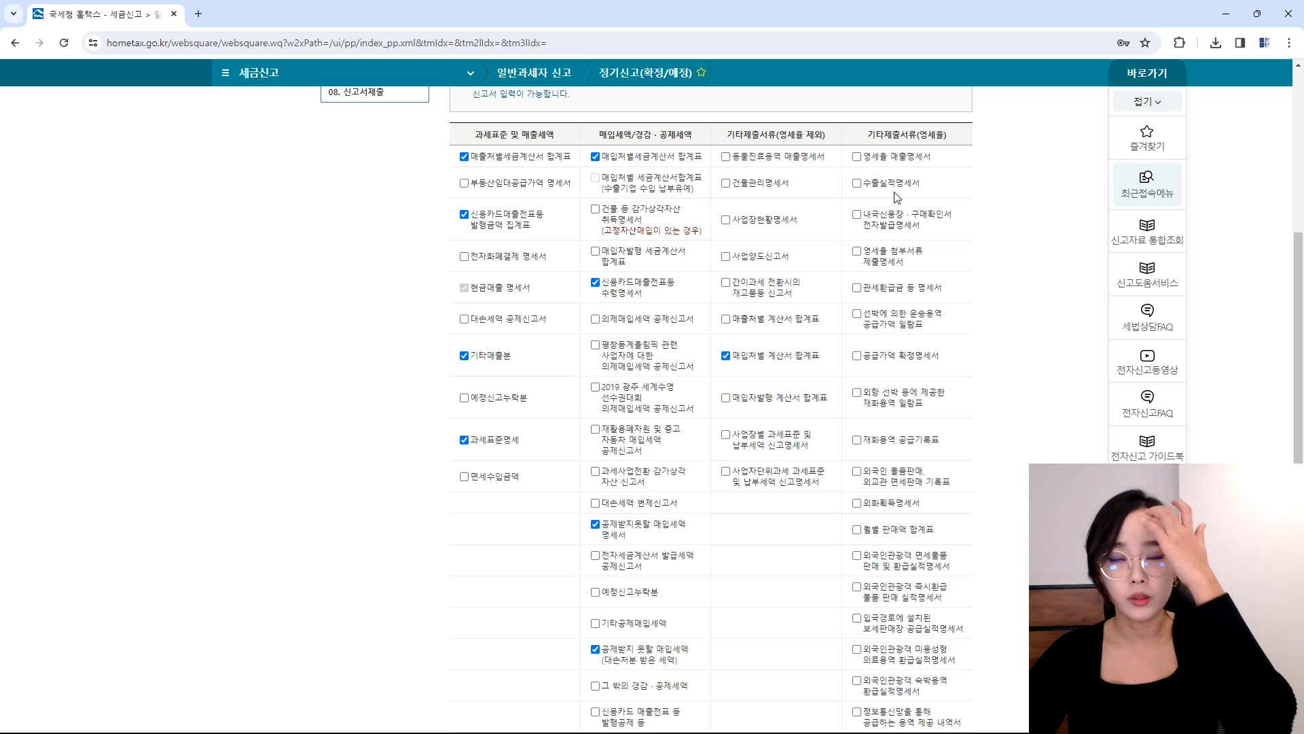
{"action": "scroll", "coordinate": [968, 312], "scroll_direction": "down", "scroll_amount": 5}
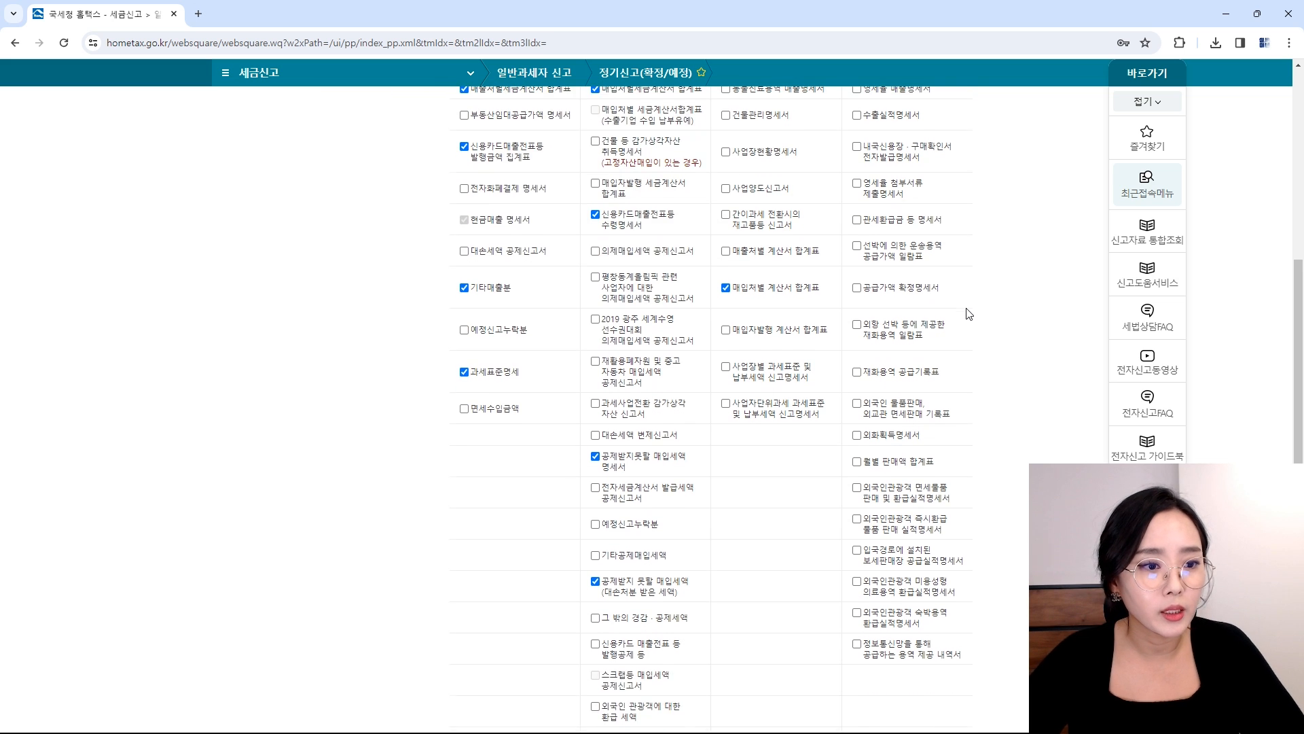
{"action": "scroll", "coordinate": [949, 314], "scroll_direction": "up", "scroll_amount": 3}
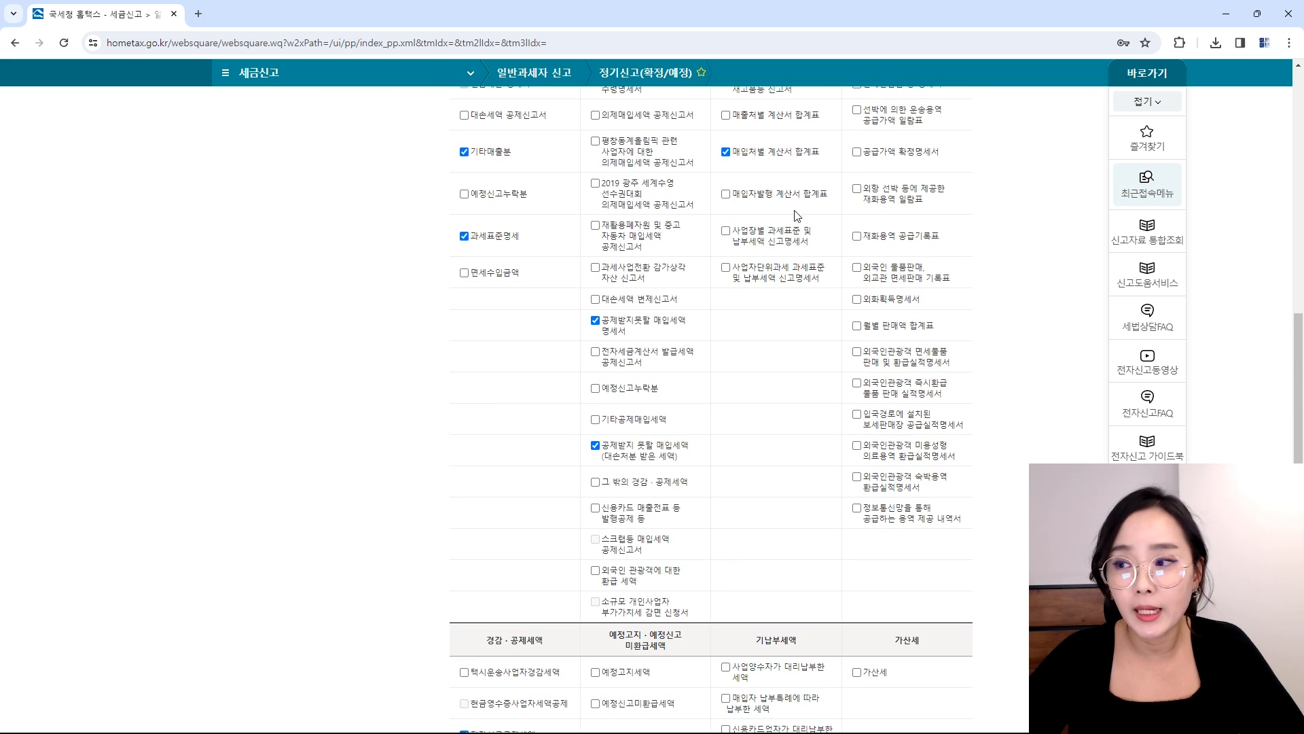
{"action": "scroll", "coordinate": [795, 293], "scroll_direction": "down", "scroll_amount": 4}
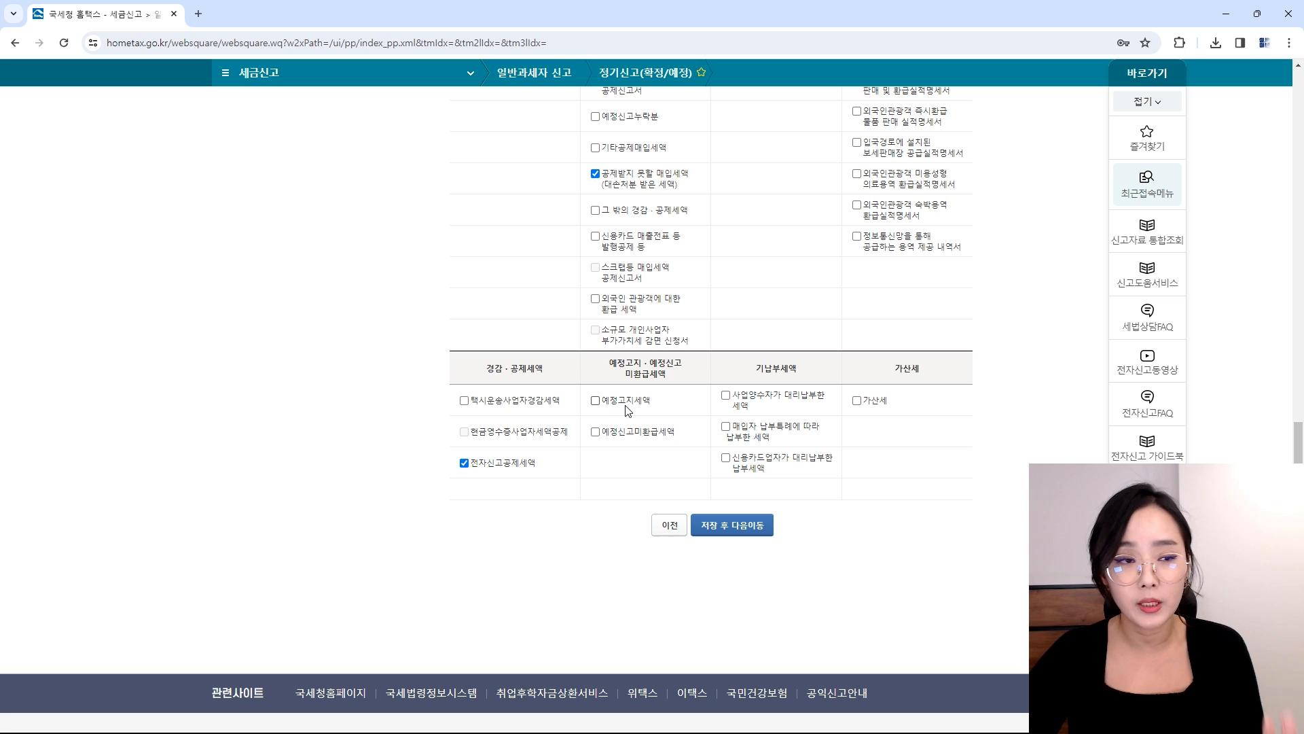
Step: Tick 예정고지세액 and save the selected return sections
{"action": "left_click", "coordinate": [627, 405]}
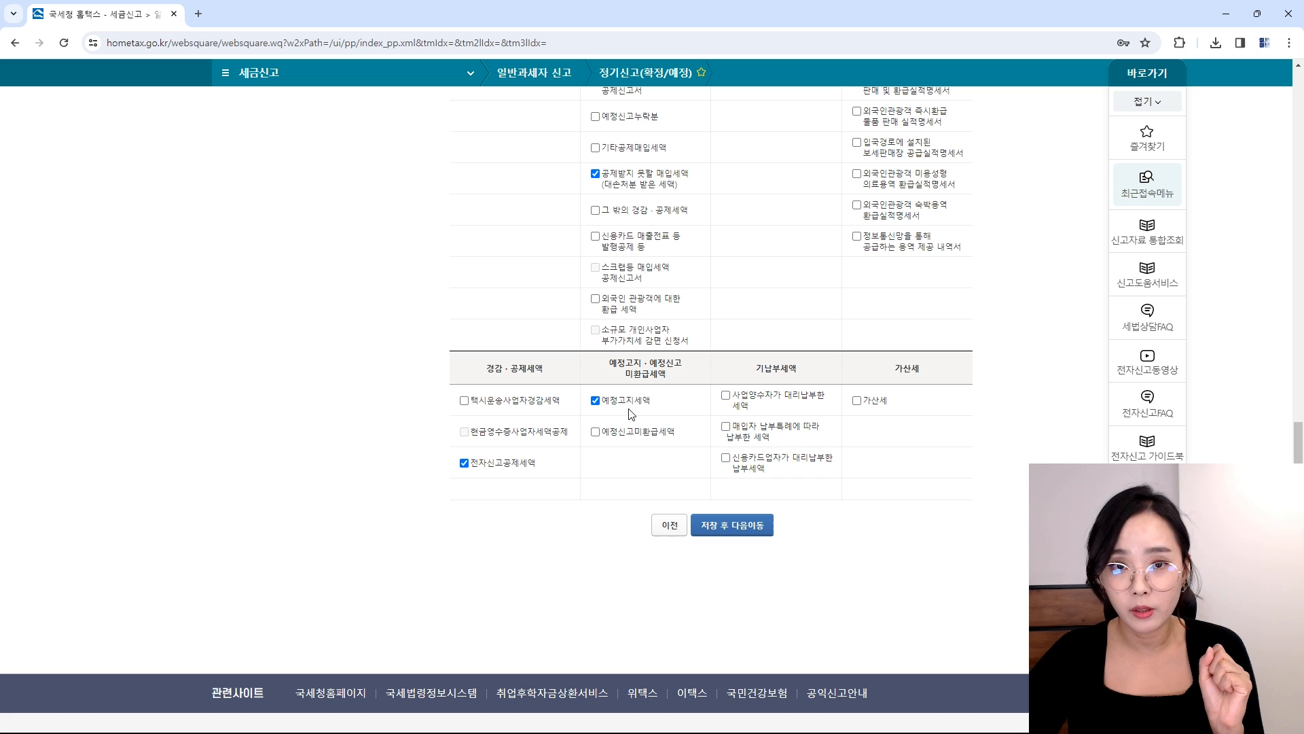
{"action": "double_click", "coordinate": [630, 403]}
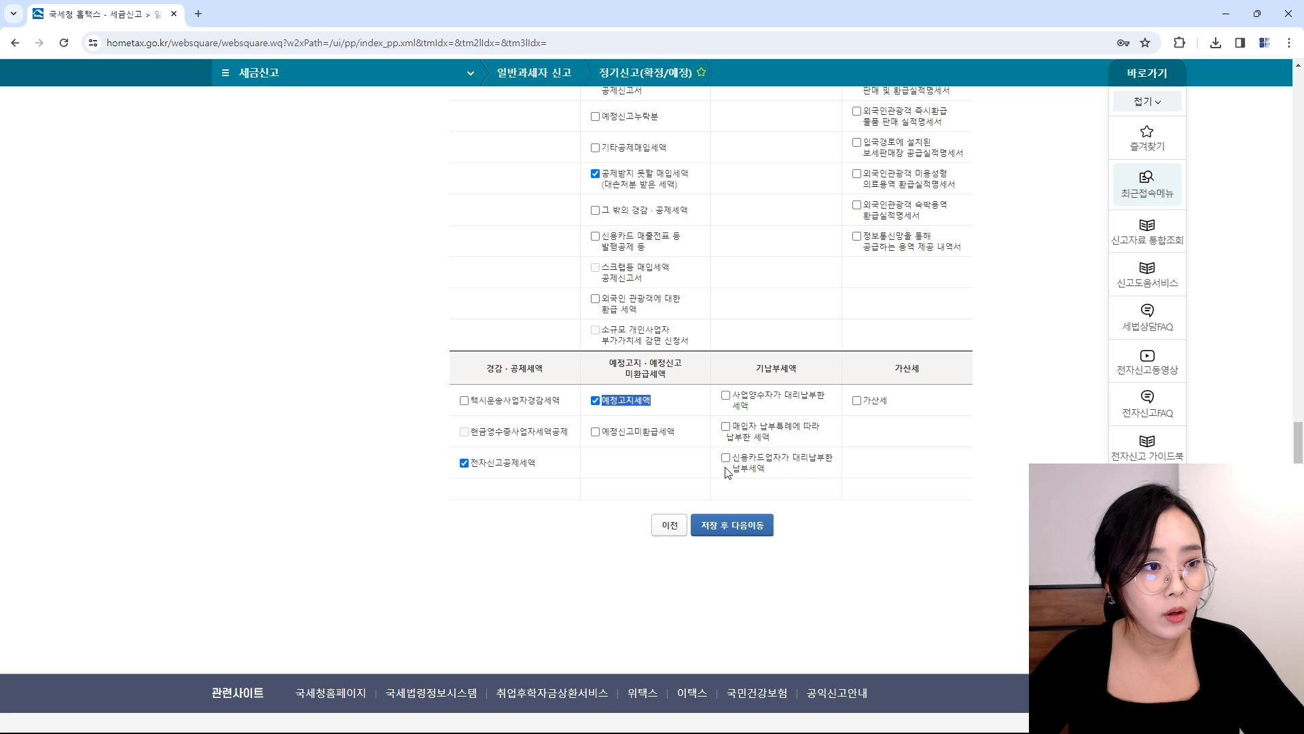
{"action": "left_click", "coordinate": [731, 530]}
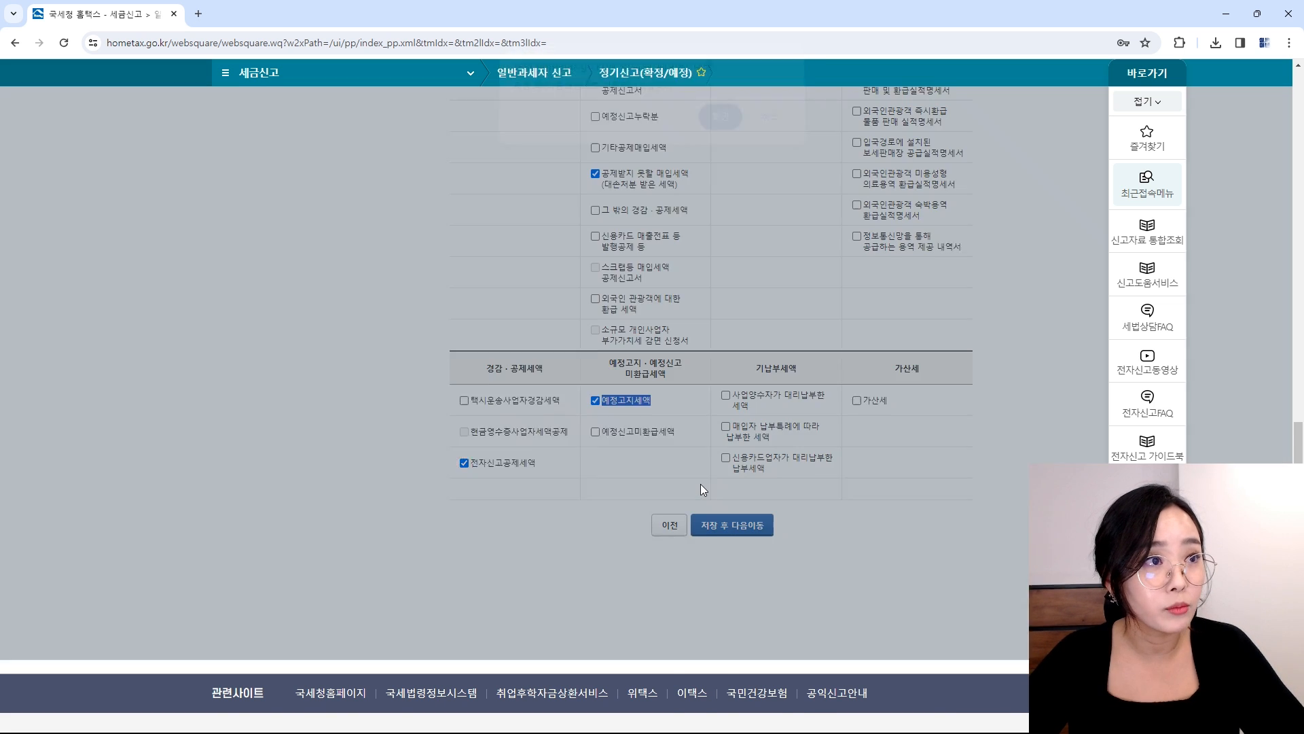
Step: Confirm the save, then open 매출처별 세금계산서합계표 from line (1) 과세 세금계산서 발급분
{"action": "key", "text": "Return"}
{"action": "scroll", "coordinate": [815, 476], "scroll_direction": "up", "scroll_amount": 4}
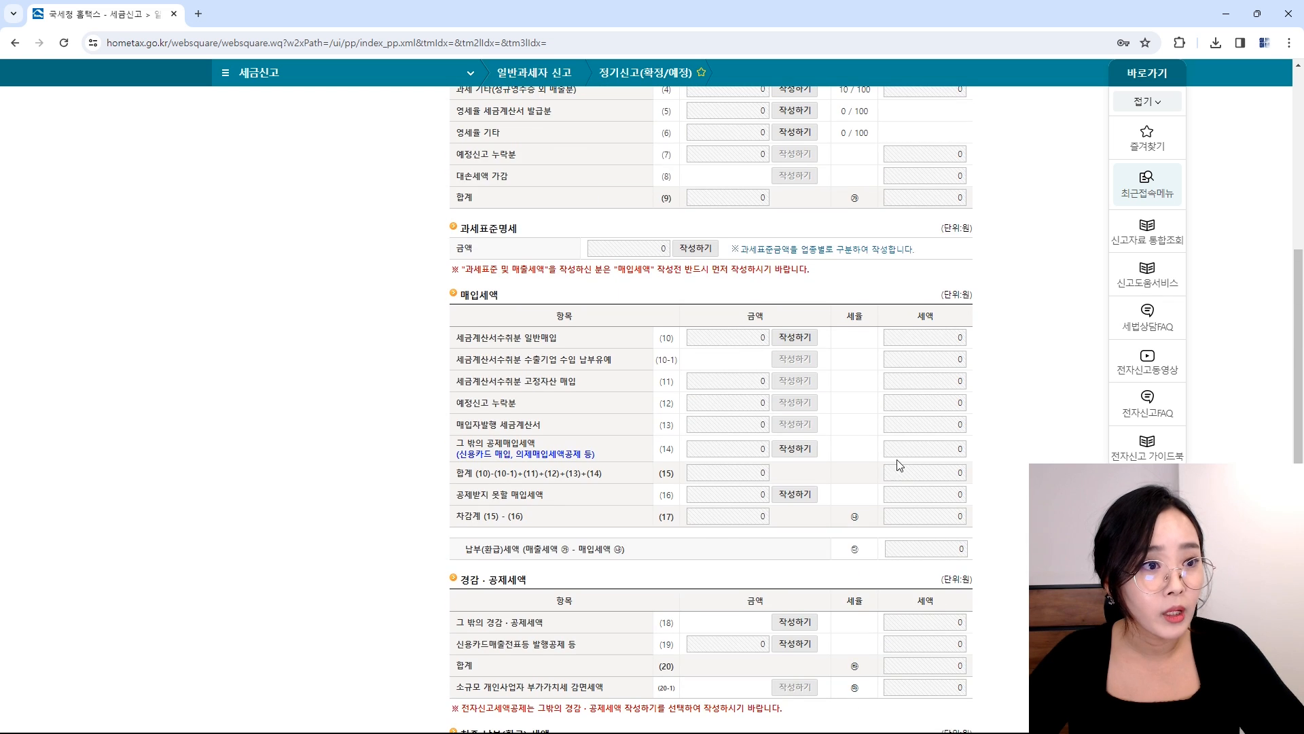
{"action": "scroll", "coordinate": [771, 435], "scroll_direction": "up", "scroll_amount": 6}
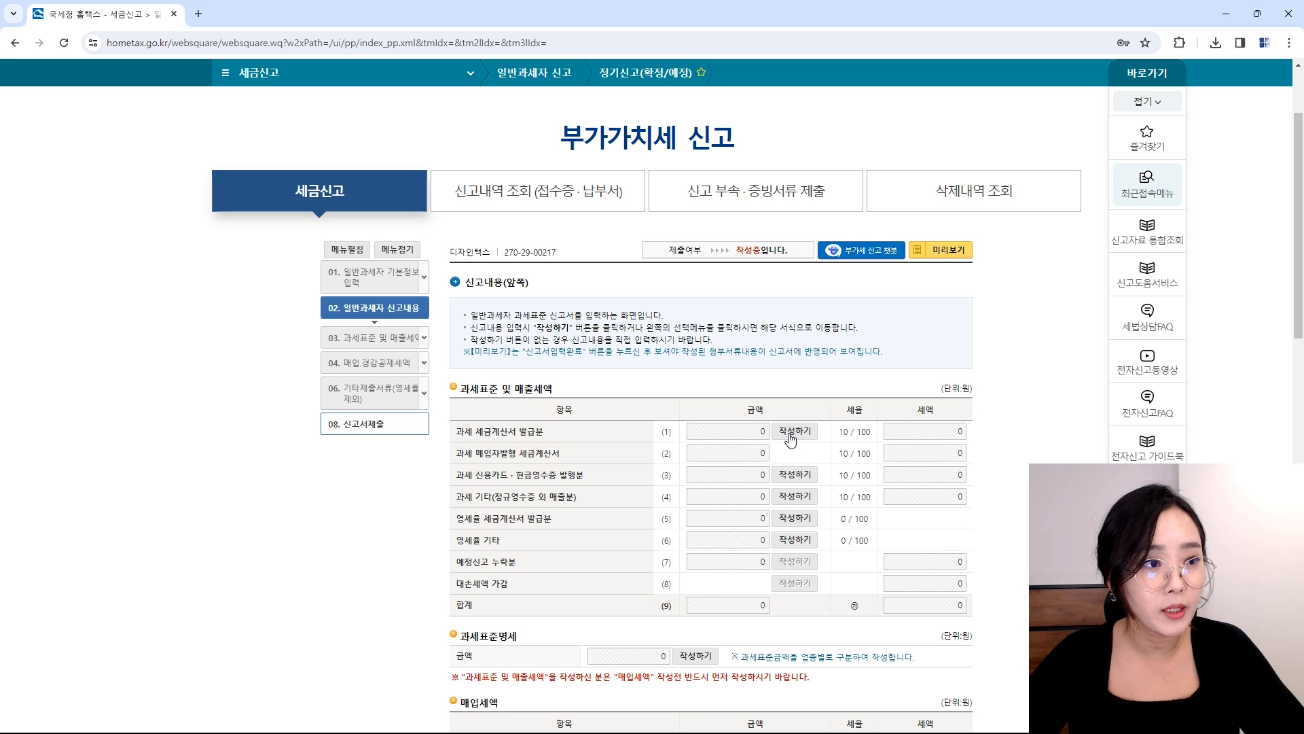
{"action": "left_click", "coordinate": [796, 434]}
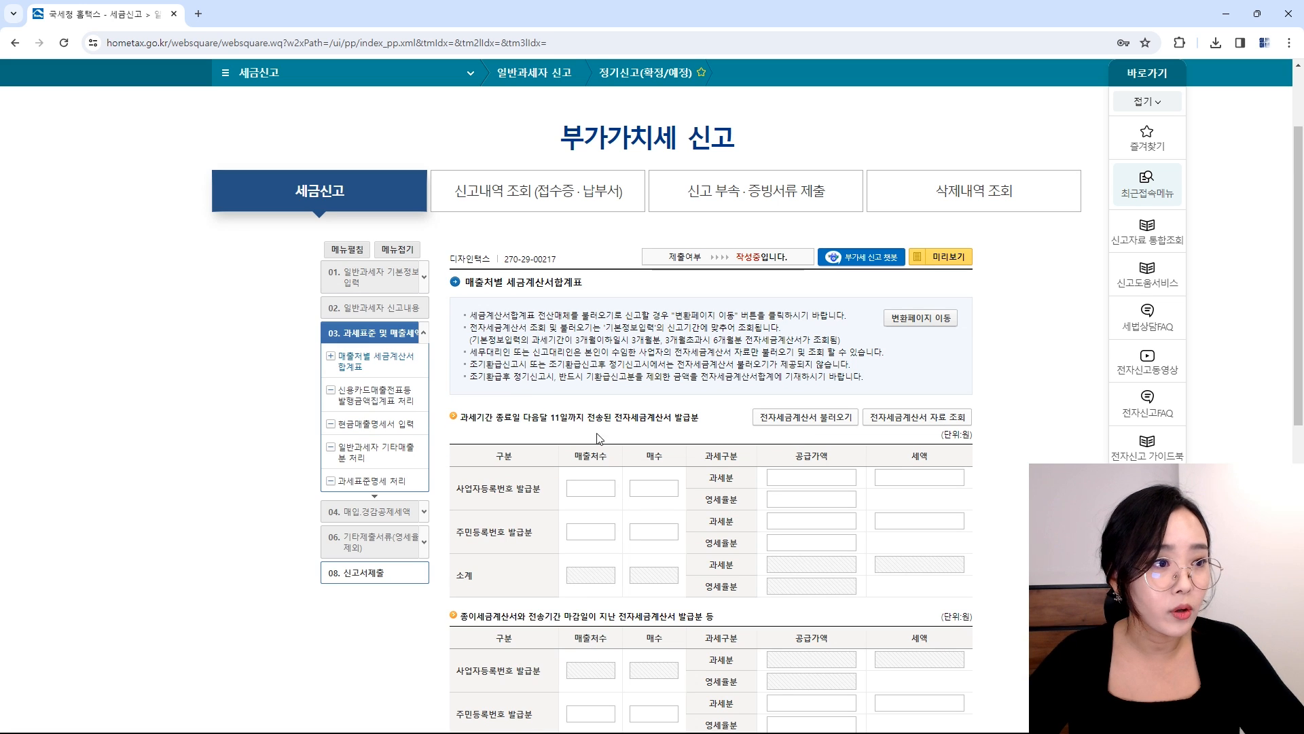
Step: Record 1 customer's taxable e-invoice with 100,000 supply value and 10,000 tax
{"action": "left_click", "coordinate": [822, 419]}
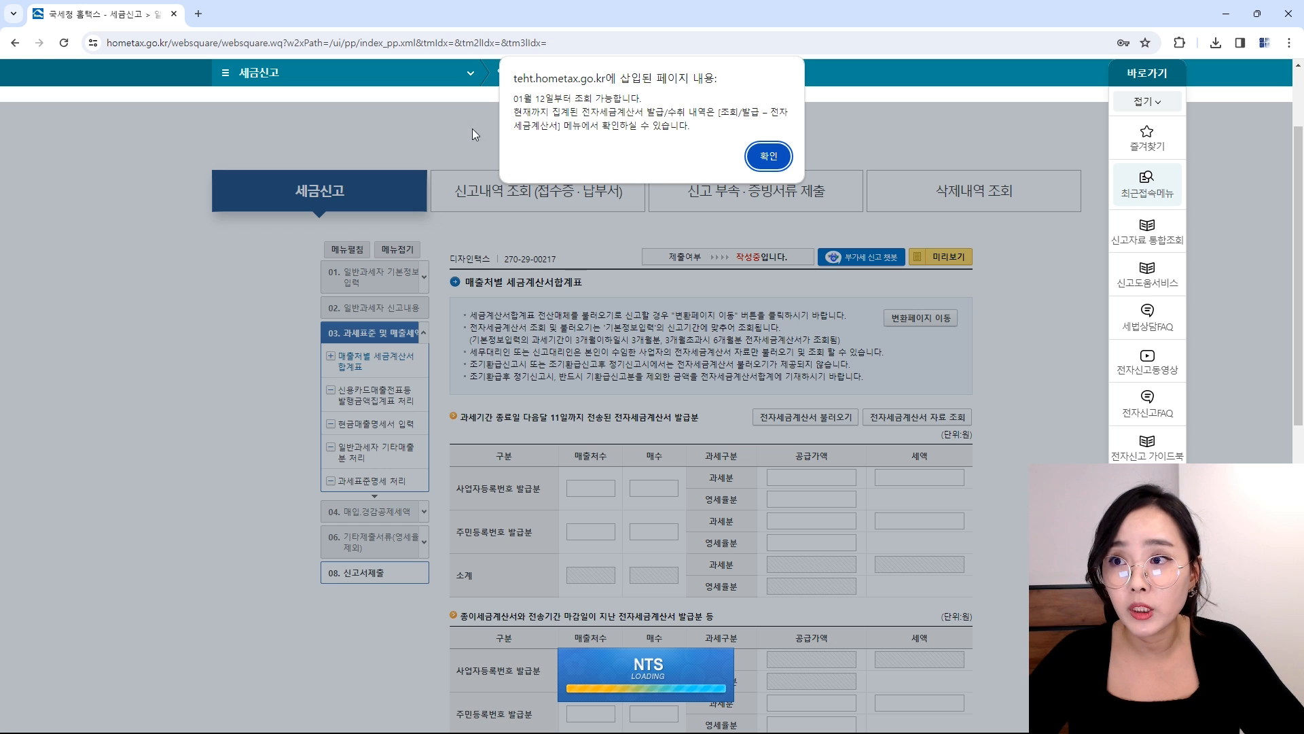
{"action": "left_click", "coordinate": [765, 158]}
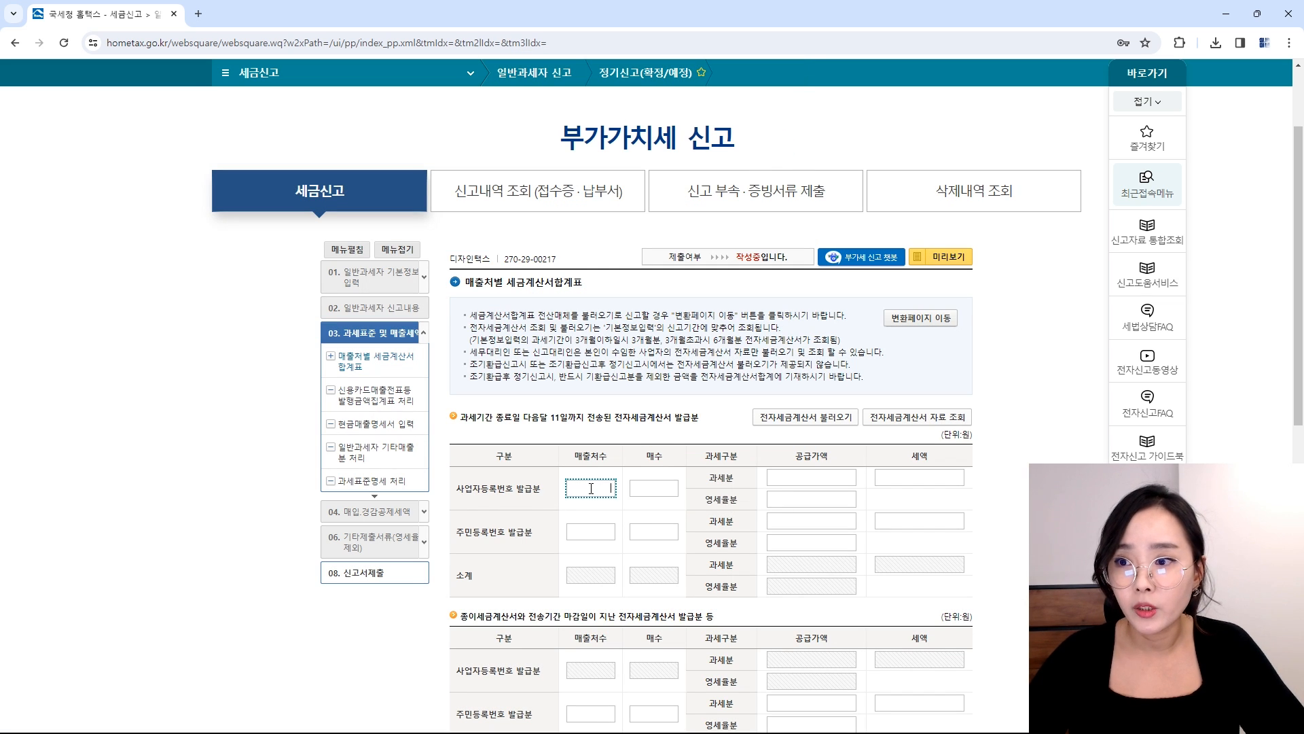
{"action": "key", "text": "Tab"}
{"action": "type", "text": "1"}
{"action": "key", "text": "Tab"}
{"action": "type", "text": "10"}
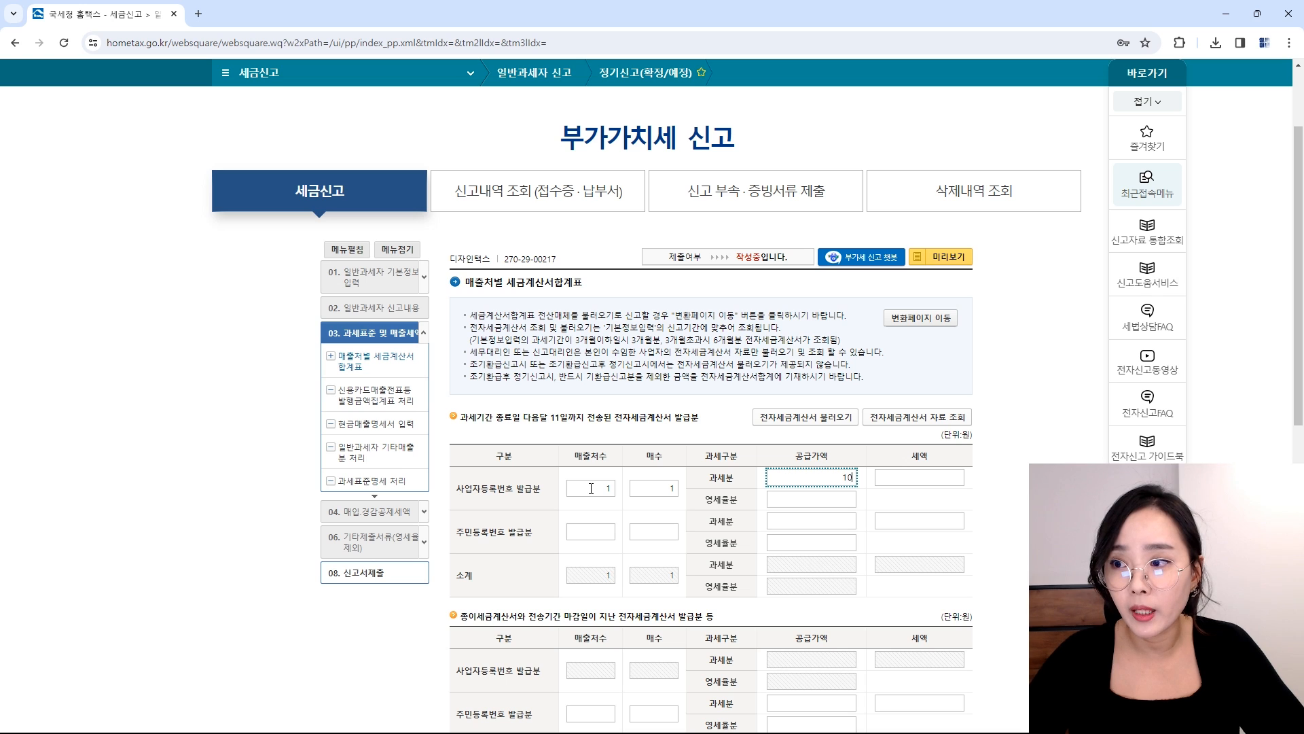
{"action": "key", "text": "Tab"}
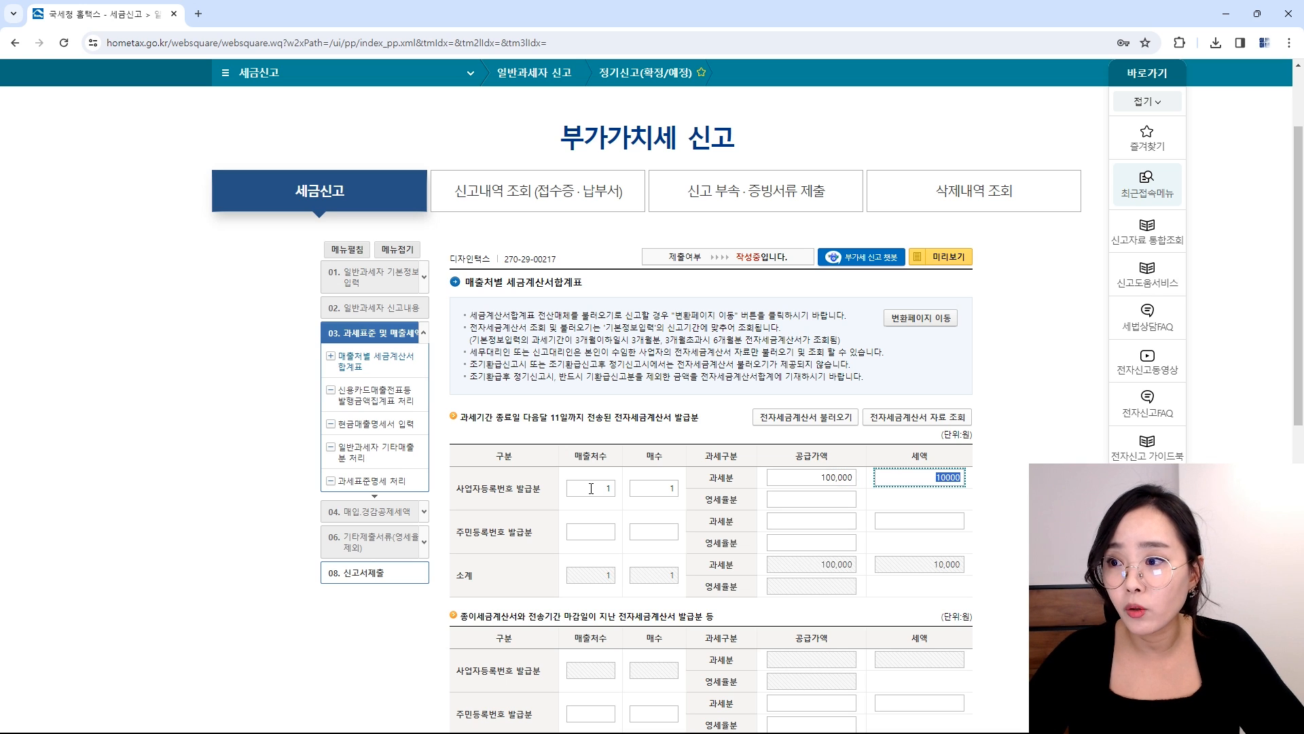
{"action": "key", "text": "Tab"}
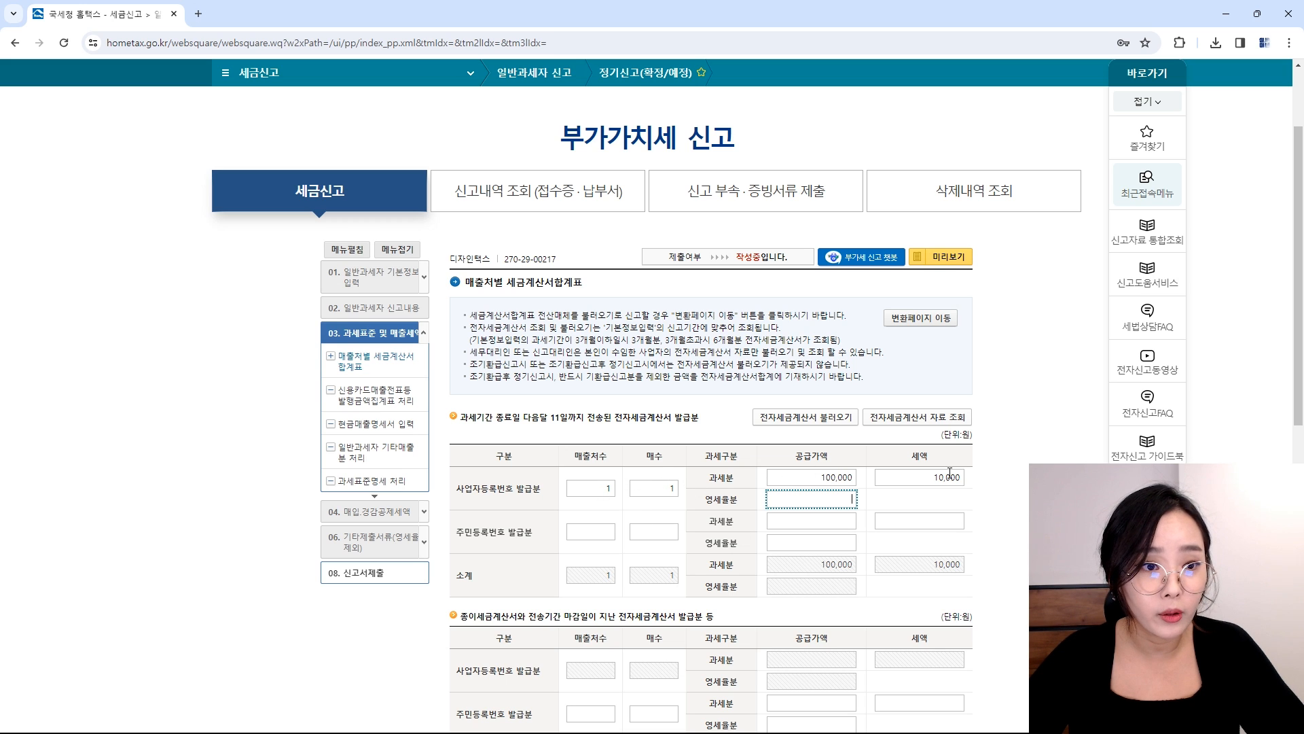
{"action": "scroll", "coordinate": [950, 472], "scroll_direction": "down", "scroll_amount": 2}
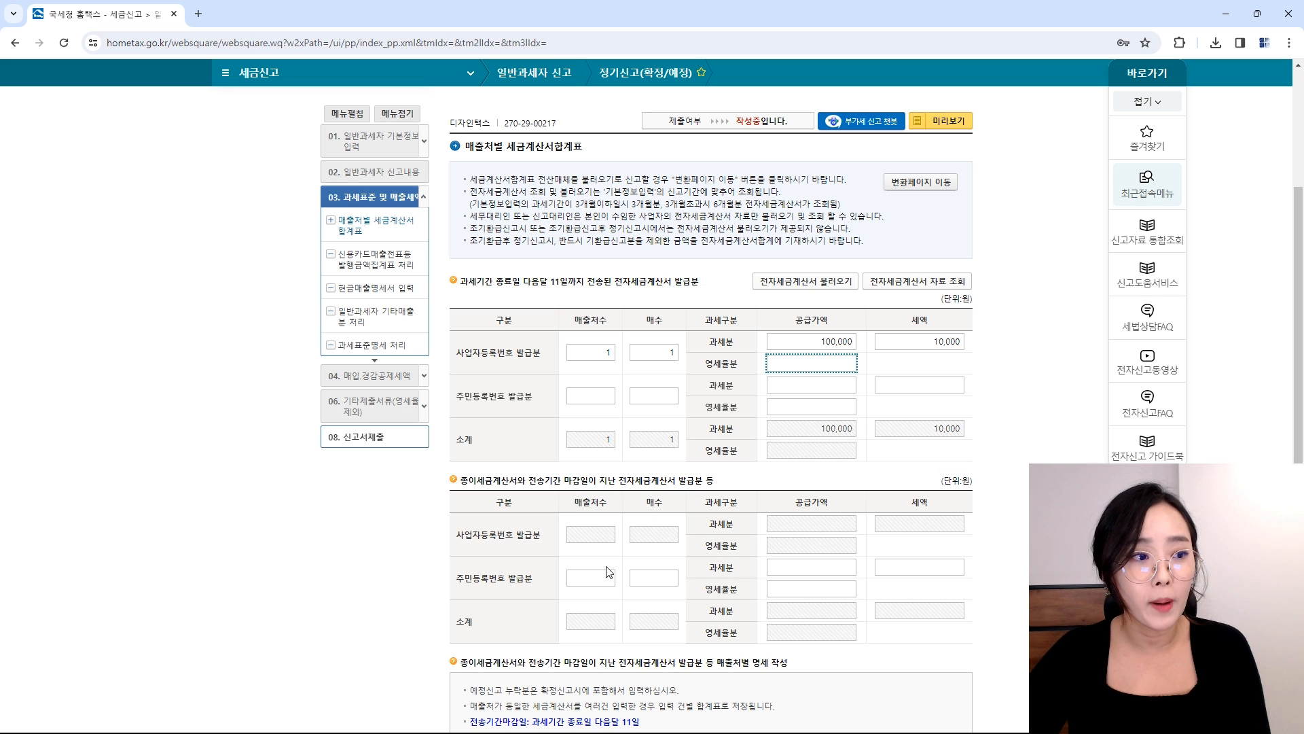
Step: Enter the buyer's business registration number and dismiss the resulting warning
{"action": "left_click", "coordinate": [592, 582]}
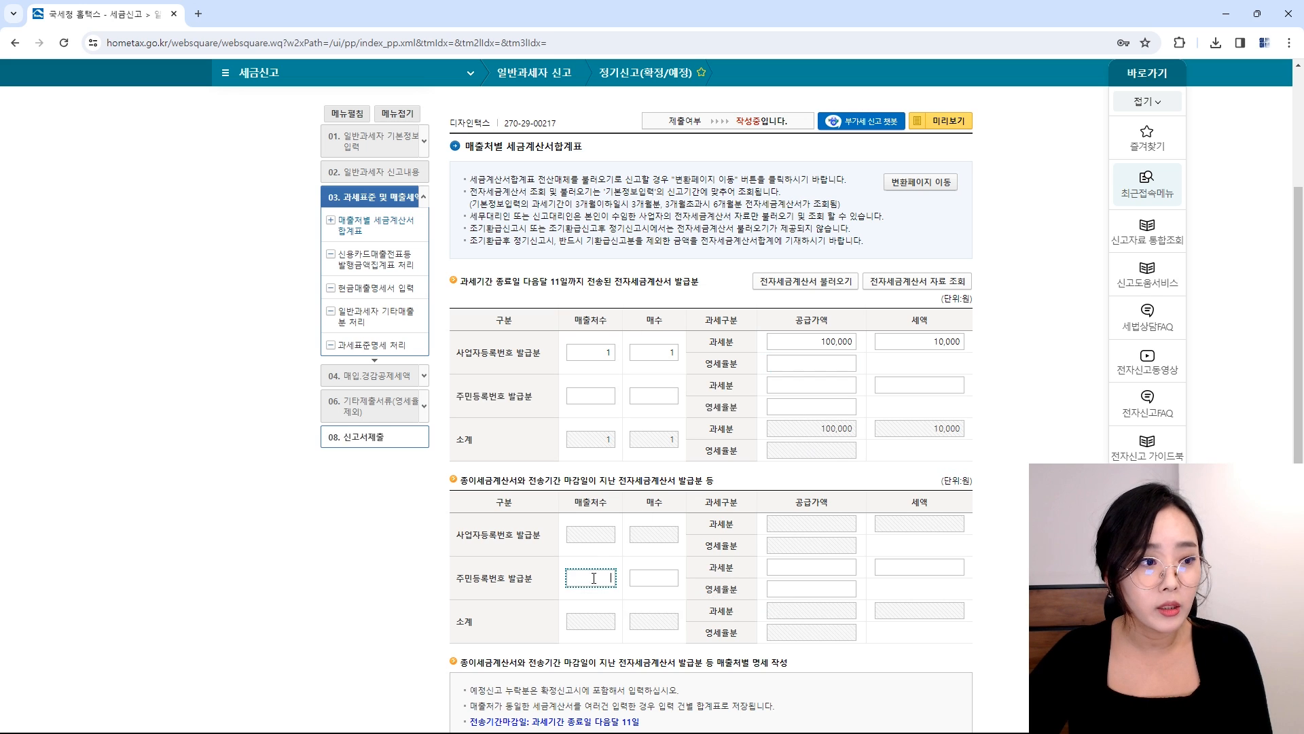
{"action": "scroll", "coordinate": [876, 582], "scroll_direction": "down", "scroll_amount": 3}
{"action": "scroll", "coordinate": [550, 466], "scroll_direction": "down", "scroll_amount": 2}
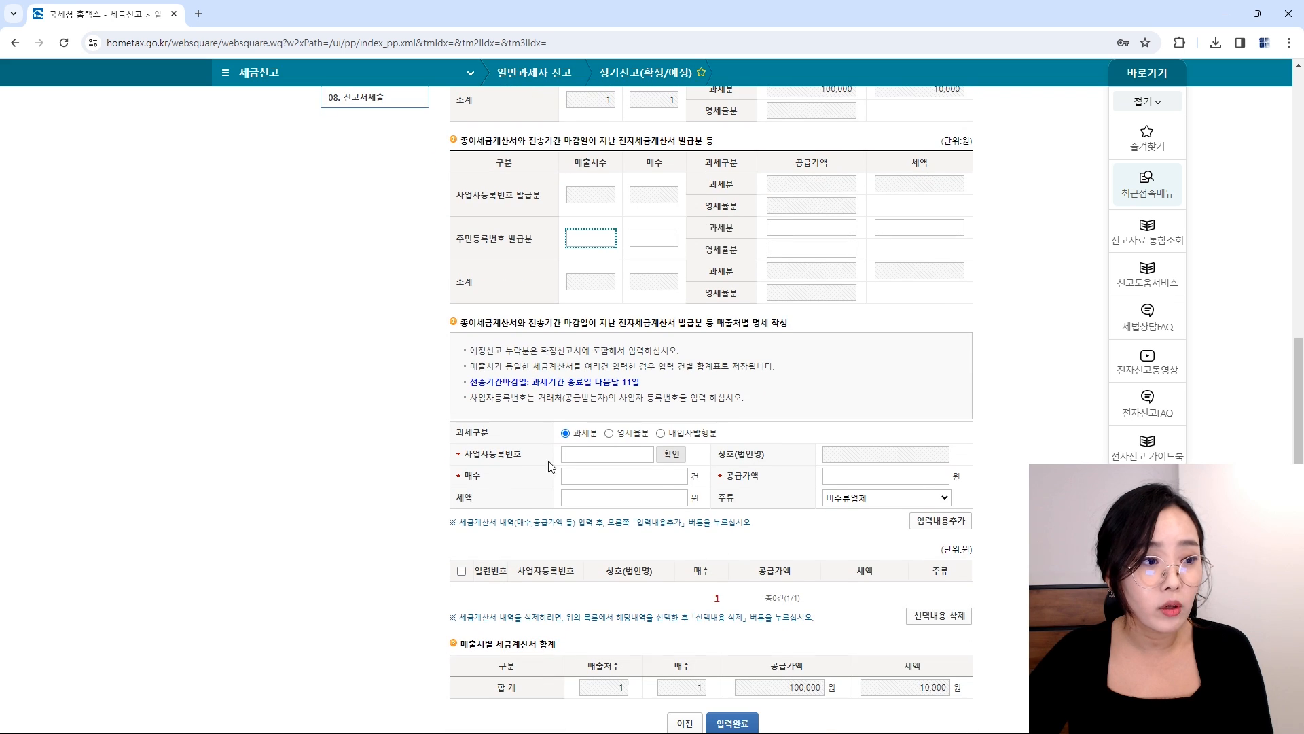
{"action": "left_click", "coordinate": [603, 456]}
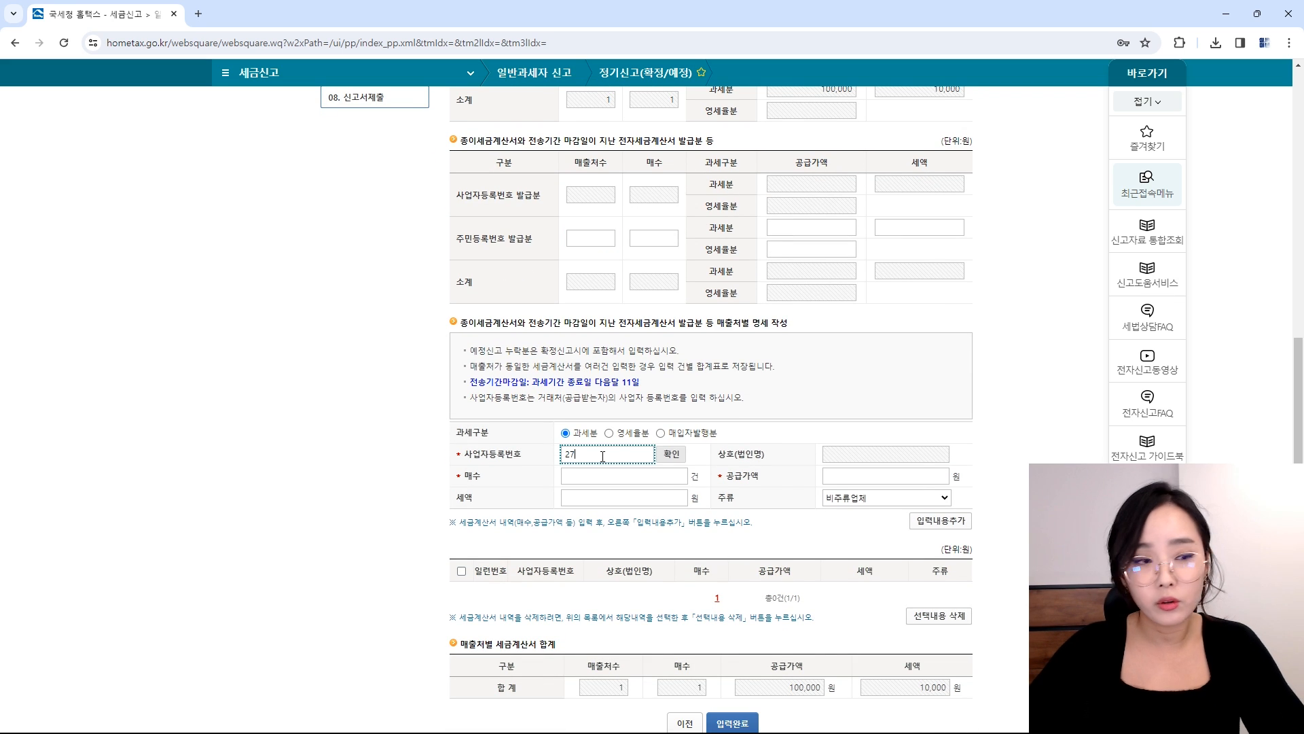
{"action": "key", "text": "Tab"}
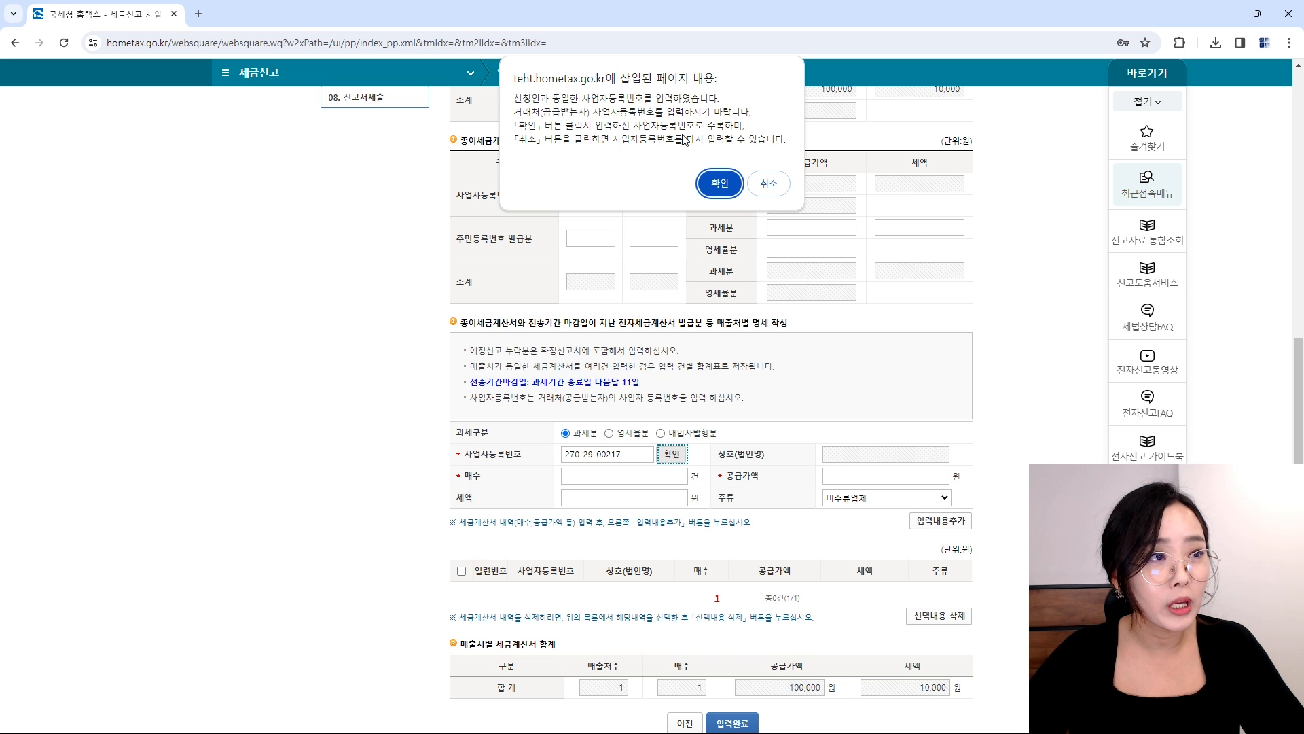
{"action": "left_click", "coordinate": [769, 184]}
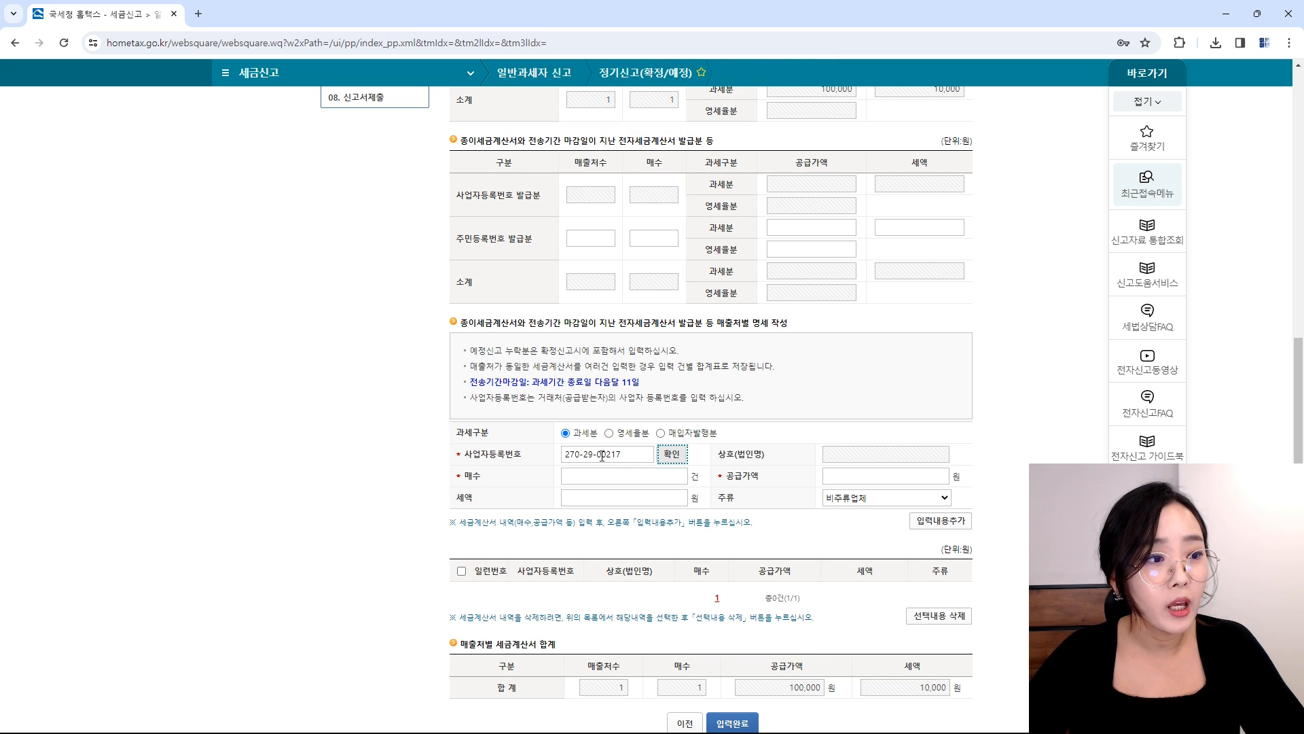
Step: Complete the invoice summary, carrying 100,000 supply and 10,000 tax to line (1)
{"action": "left_click", "coordinate": [610, 475]}
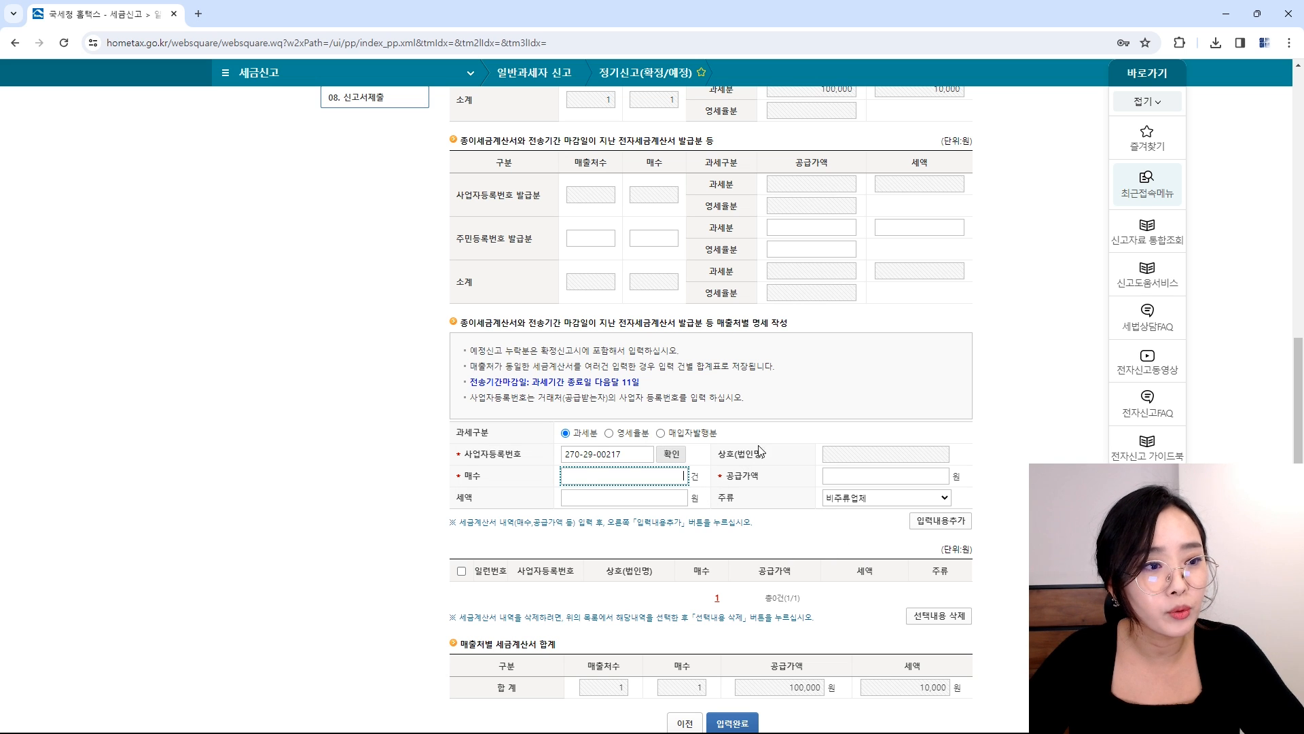
{"action": "scroll", "coordinate": [889, 533], "scroll_direction": "down", "scroll_amount": 3}
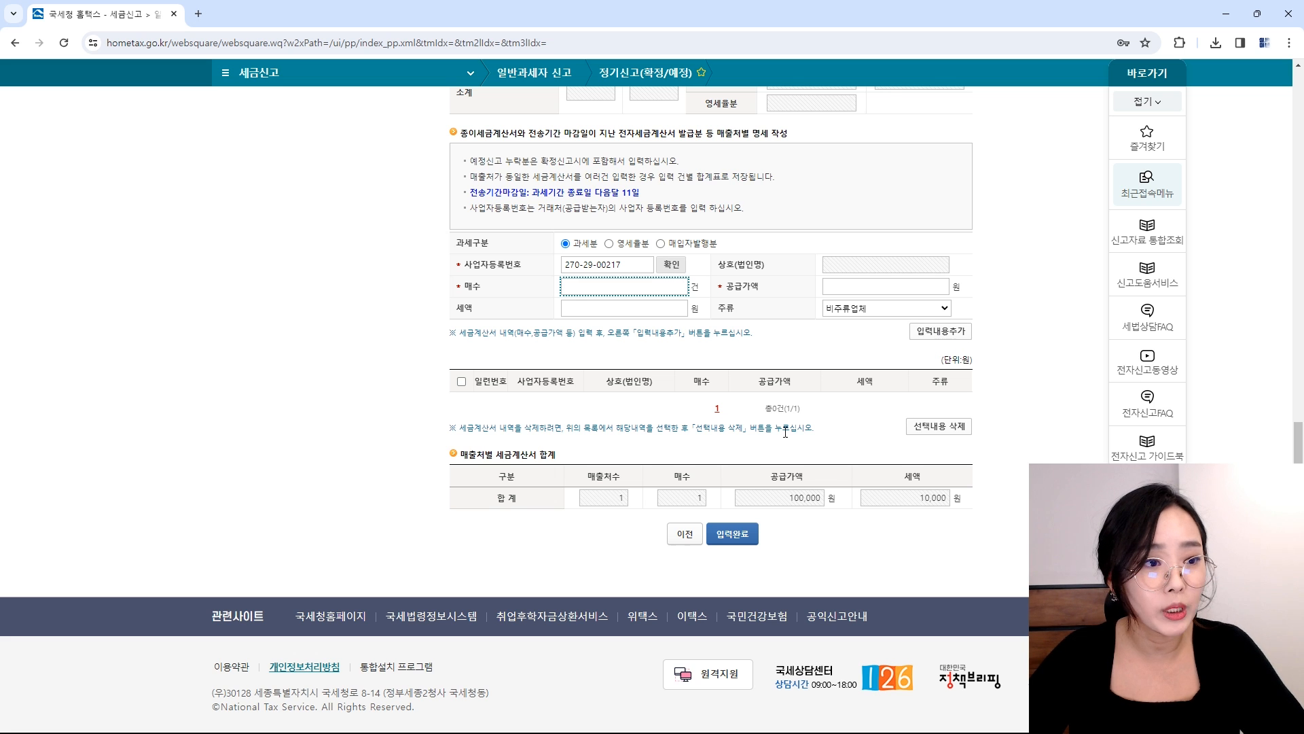
{"action": "scroll", "coordinate": [760, 481], "scroll_direction": "up", "scroll_amount": 5}
{"action": "scroll", "coordinate": [760, 483], "scroll_direction": "up", "scroll_amount": 1}
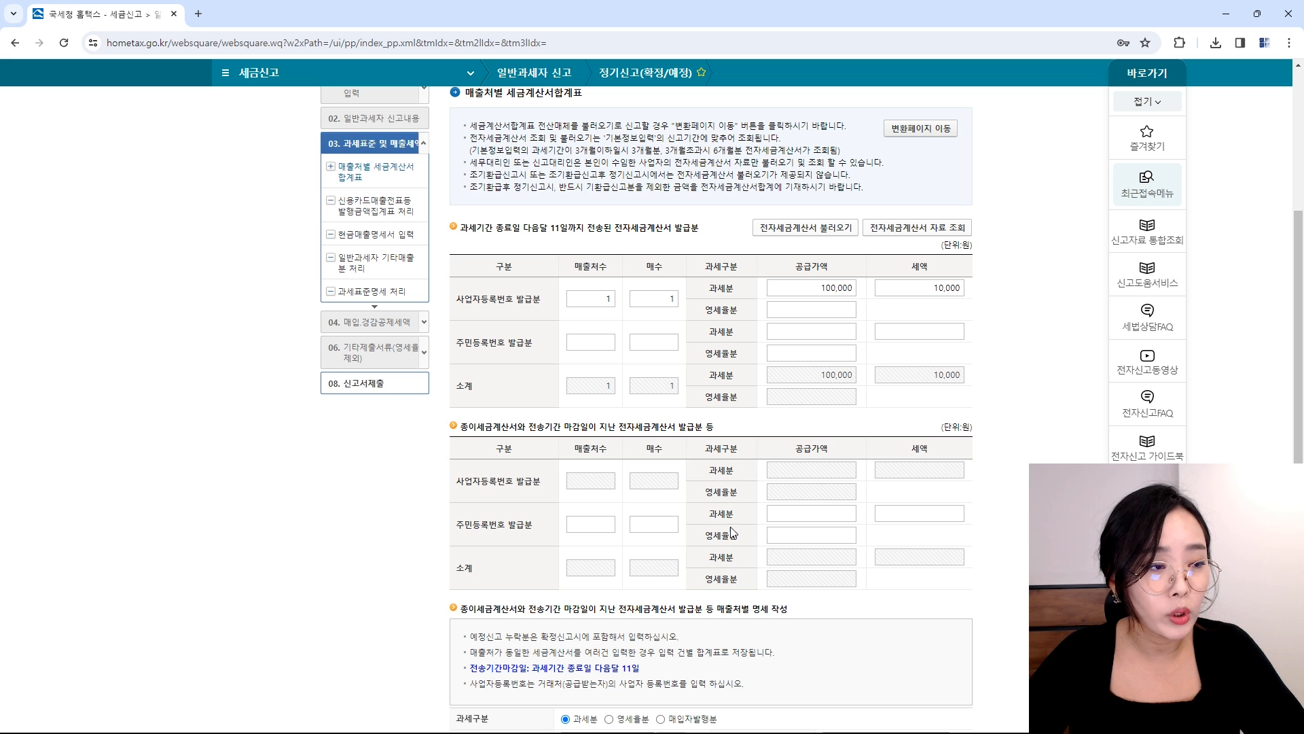
{"action": "scroll", "coordinate": [752, 535], "scroll_direction": "down", "scroll_amount": 6}
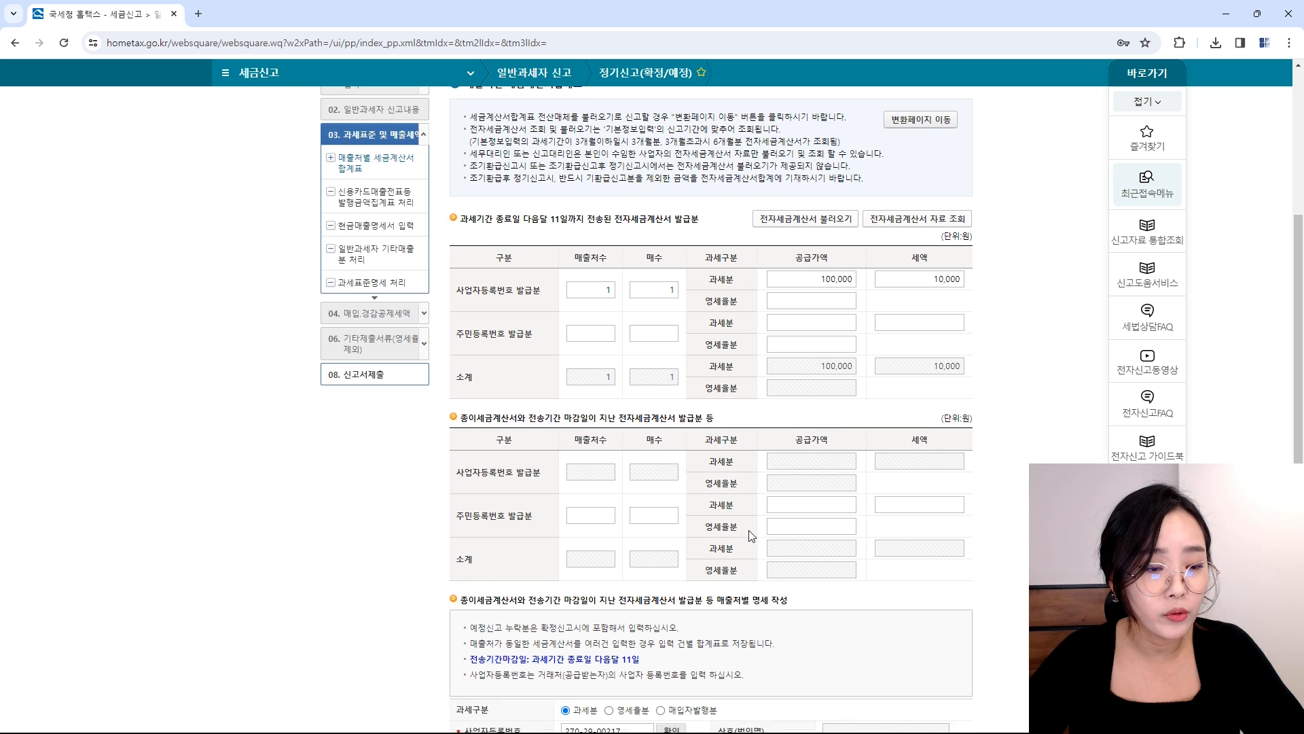
{"action": "scroll", "coordinate": [751, 536], "scroll_direction": "down", "scroll_amount": 1}
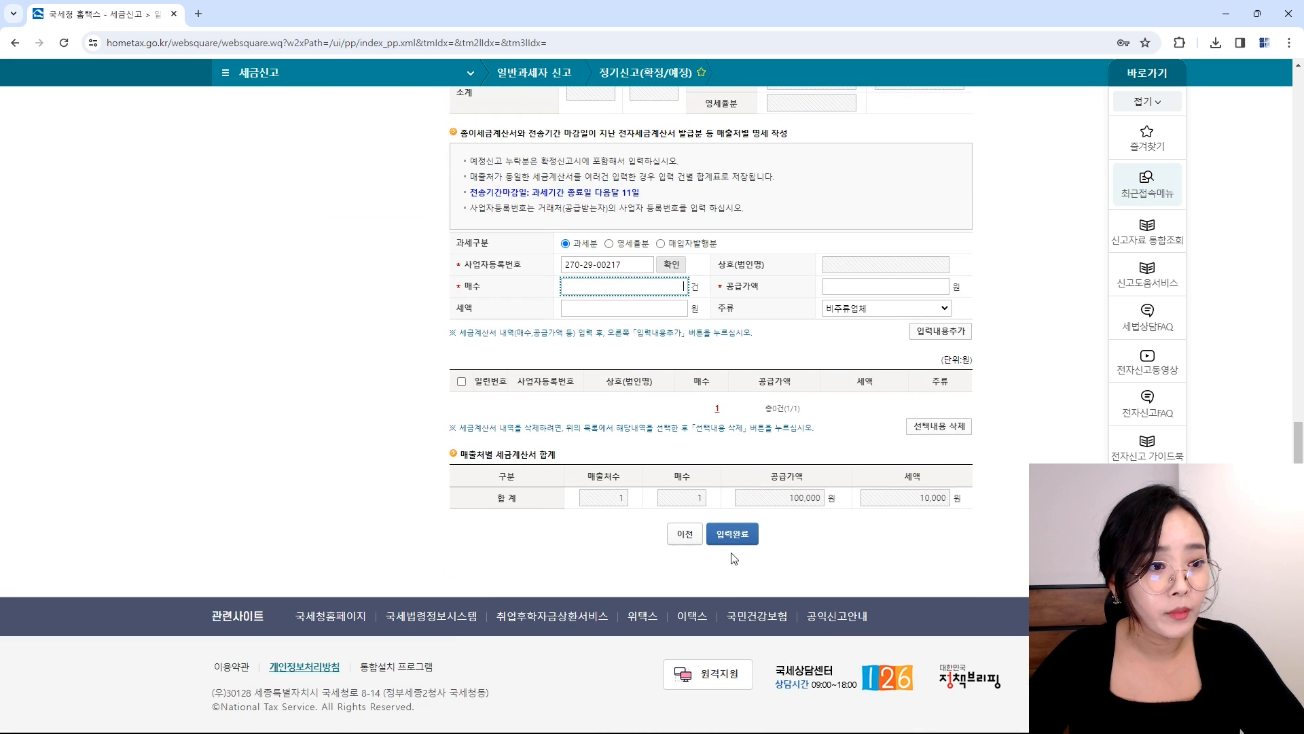
{"action": "left_click", "coordinate": [720, 533]}
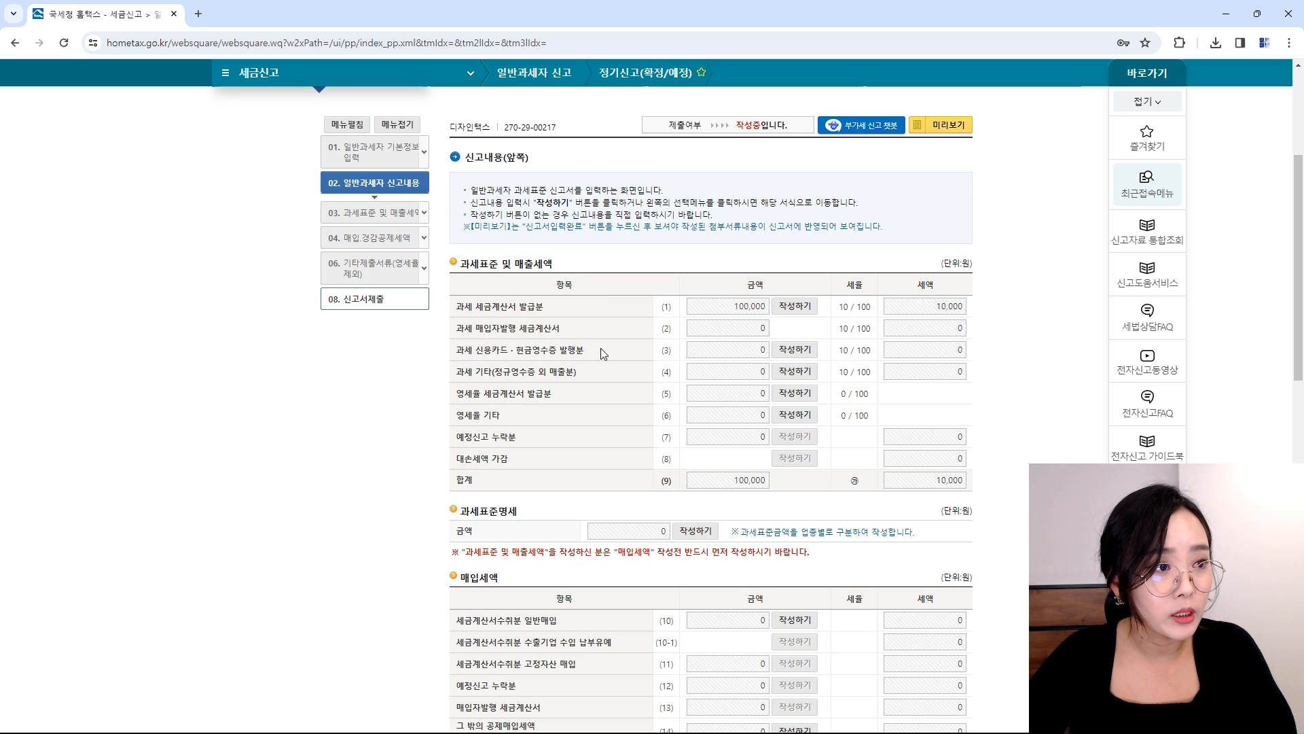
Step: Open 신용카드매출전표등 발행금액집계표 from row (3) 과세 신용카드·현금영수증 발행분
{"action": "left_click_drag", "start_coordinate": [459, 348], "coordinate": [605, 346]}
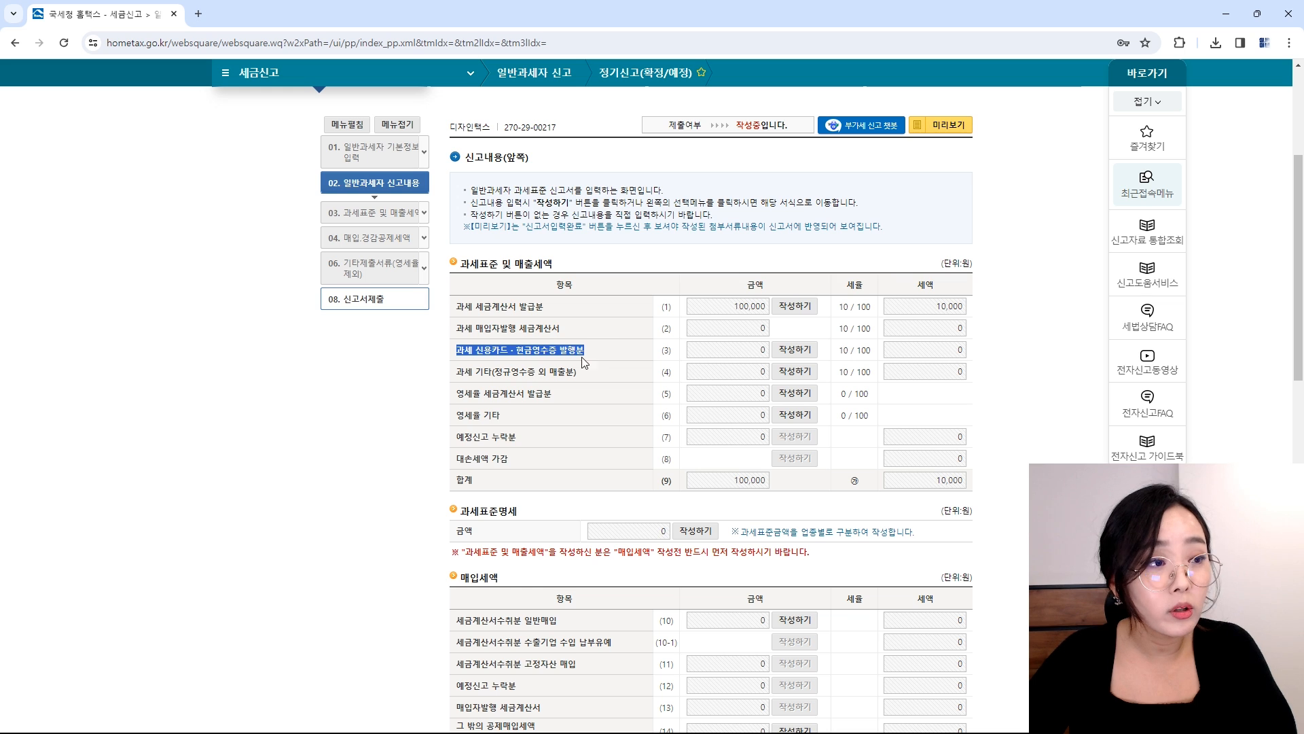
{"action": "left_click", "coordinate": [804, 358]}
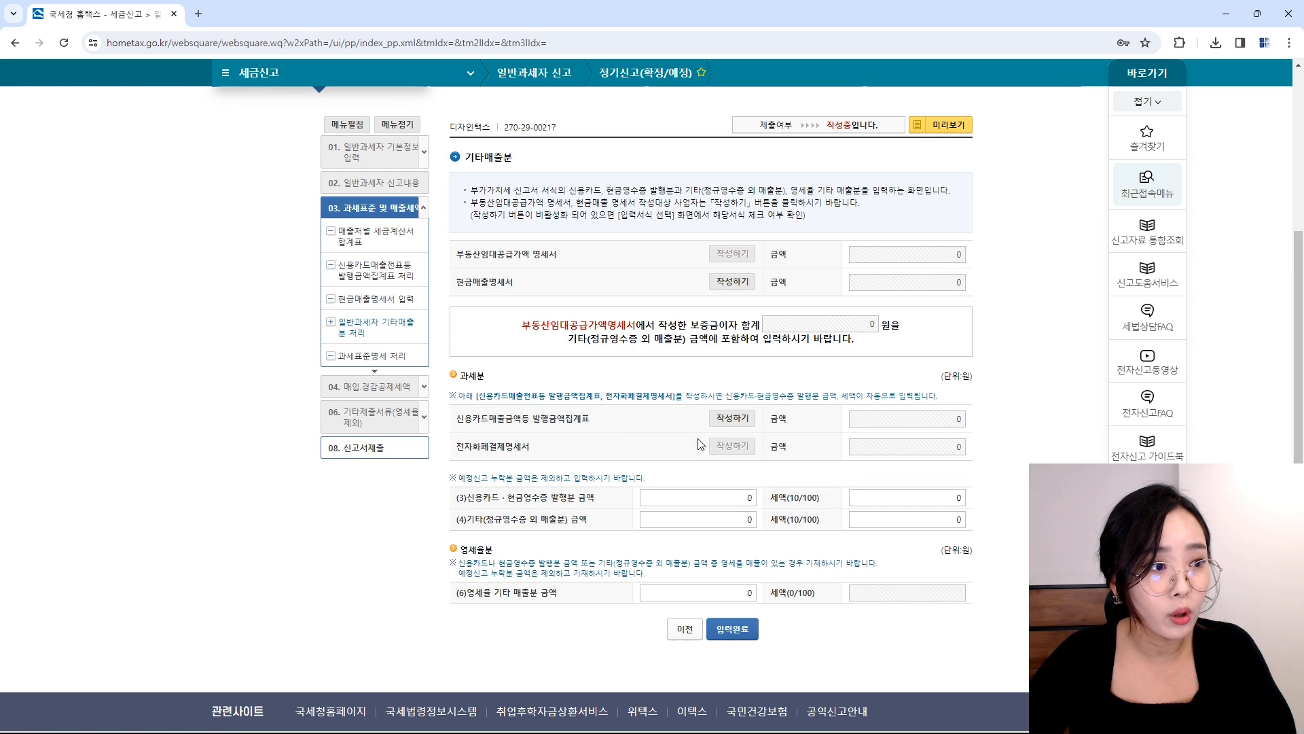
{"action": "left_click_drag", "start_coordinate": [447, 418], "coordinate": [602, 415]}
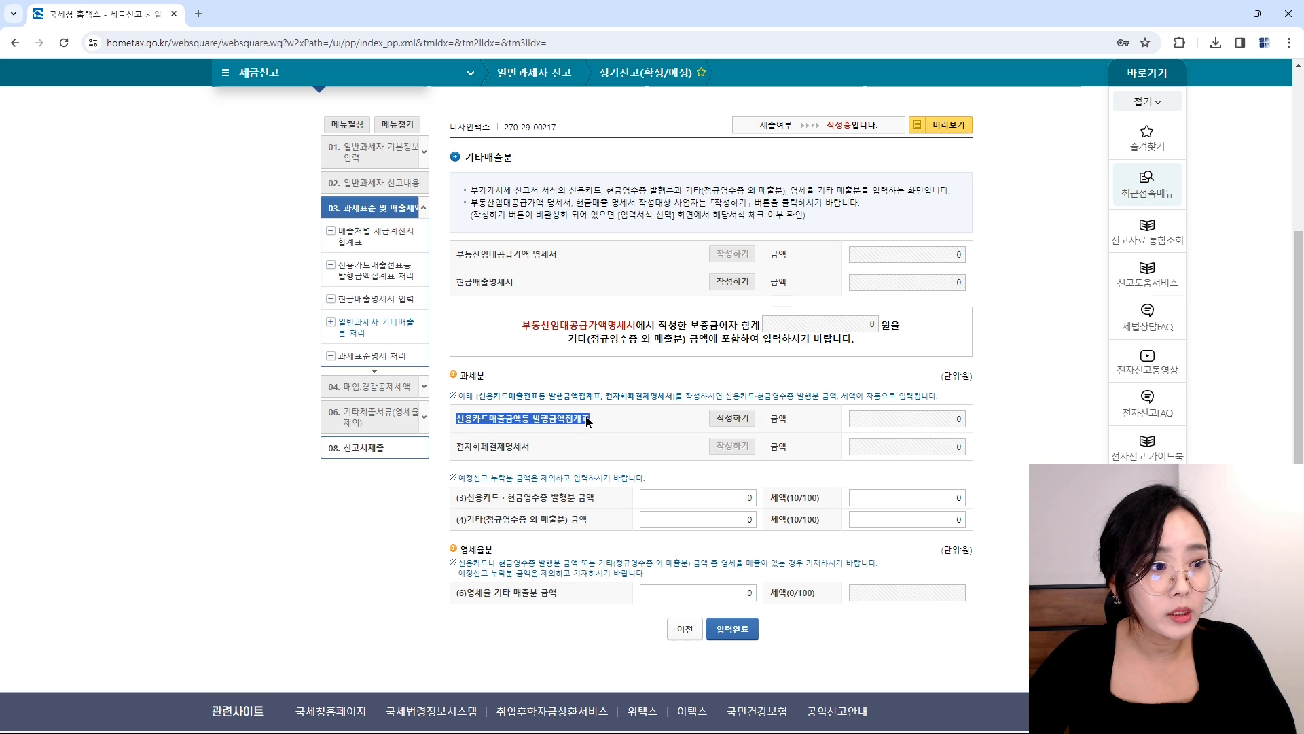
{"action": "left_click", "coordinate": [732, 418]}
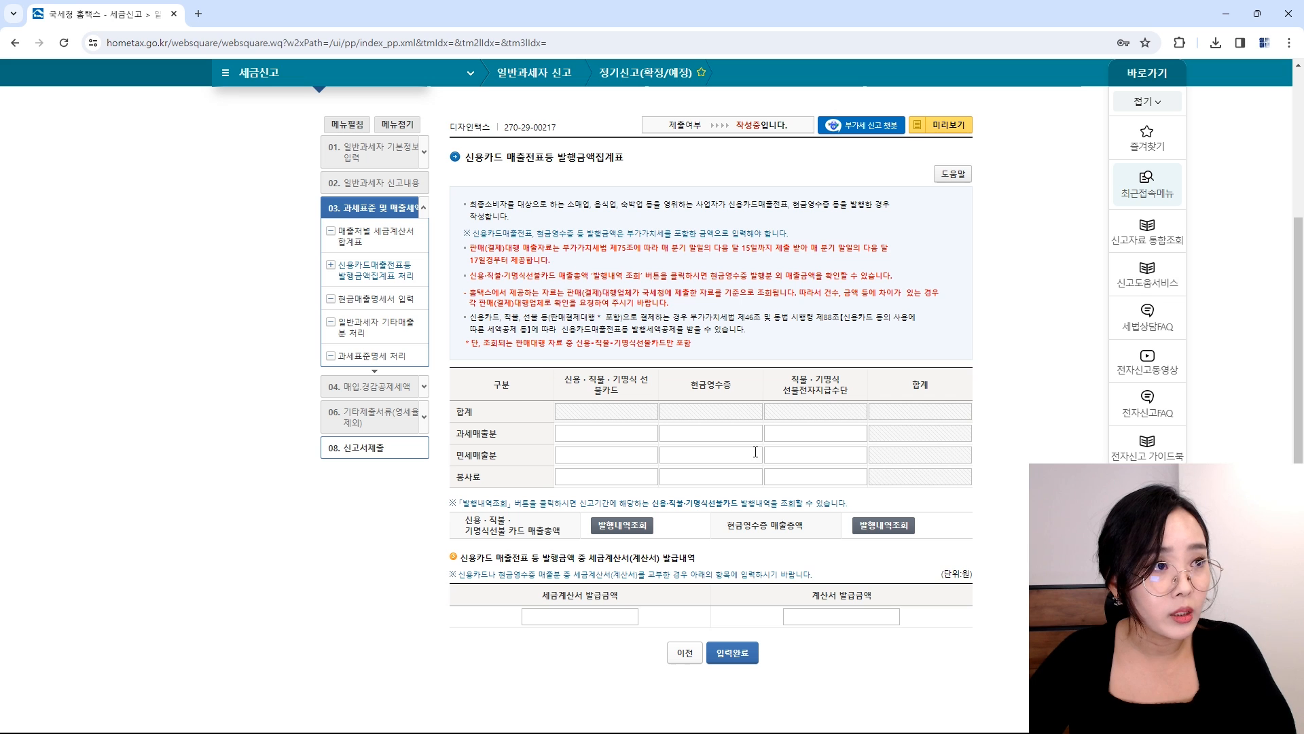
{"action": "left_click", "coordinate": [620, 527]}
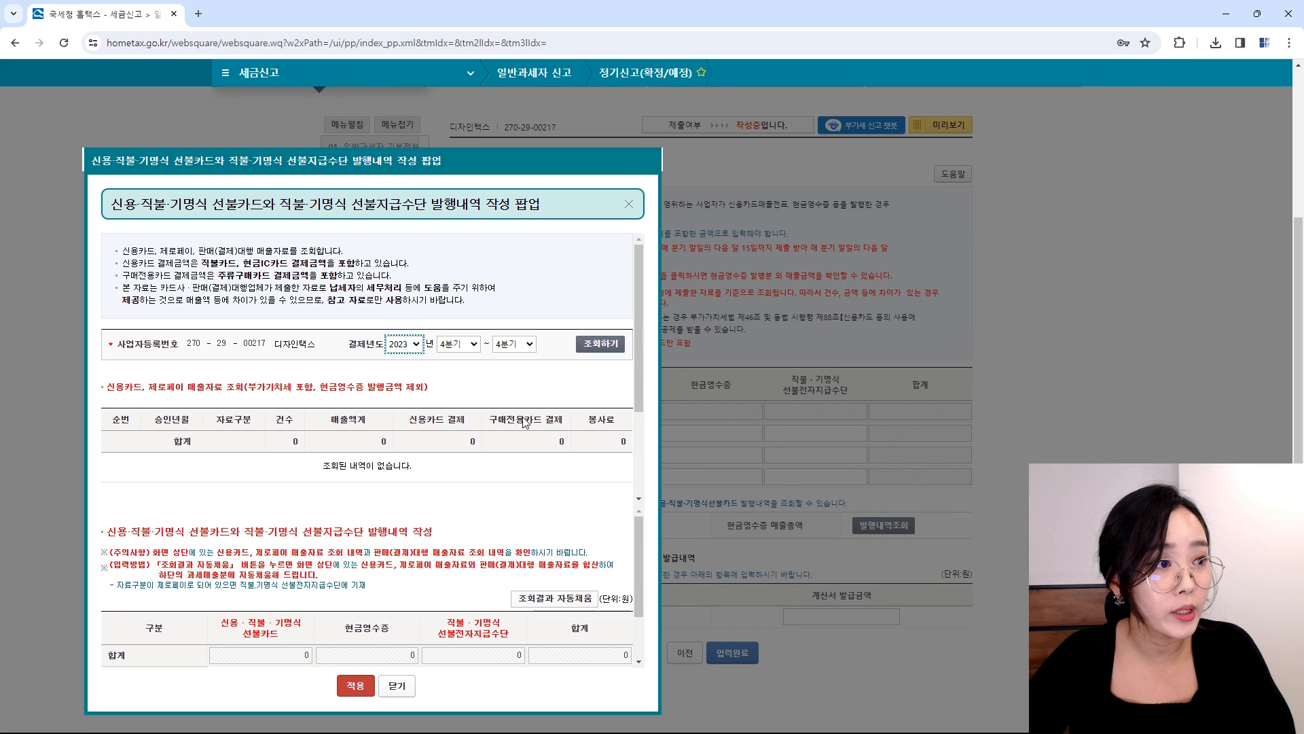
{"action": "left_click", "coordinate": [458, 344]}
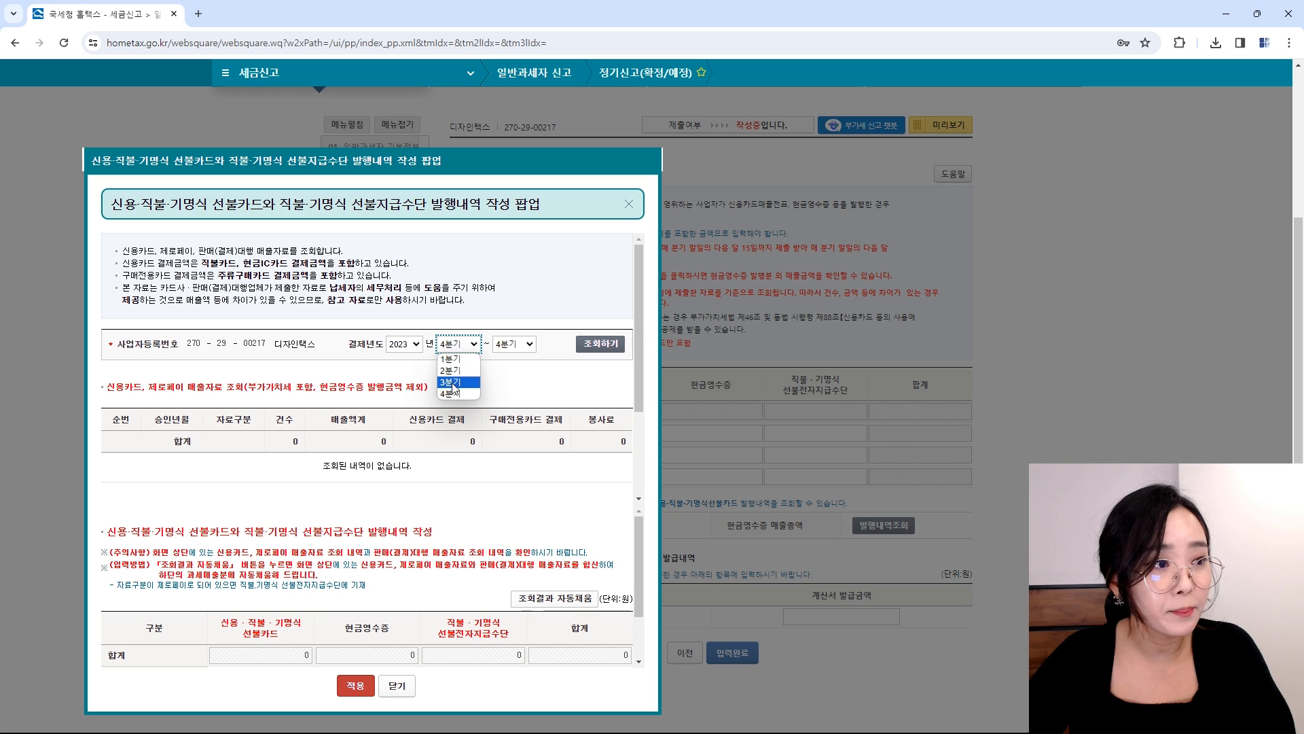
{"action": "left_click", "coordinate": [455, 382]}
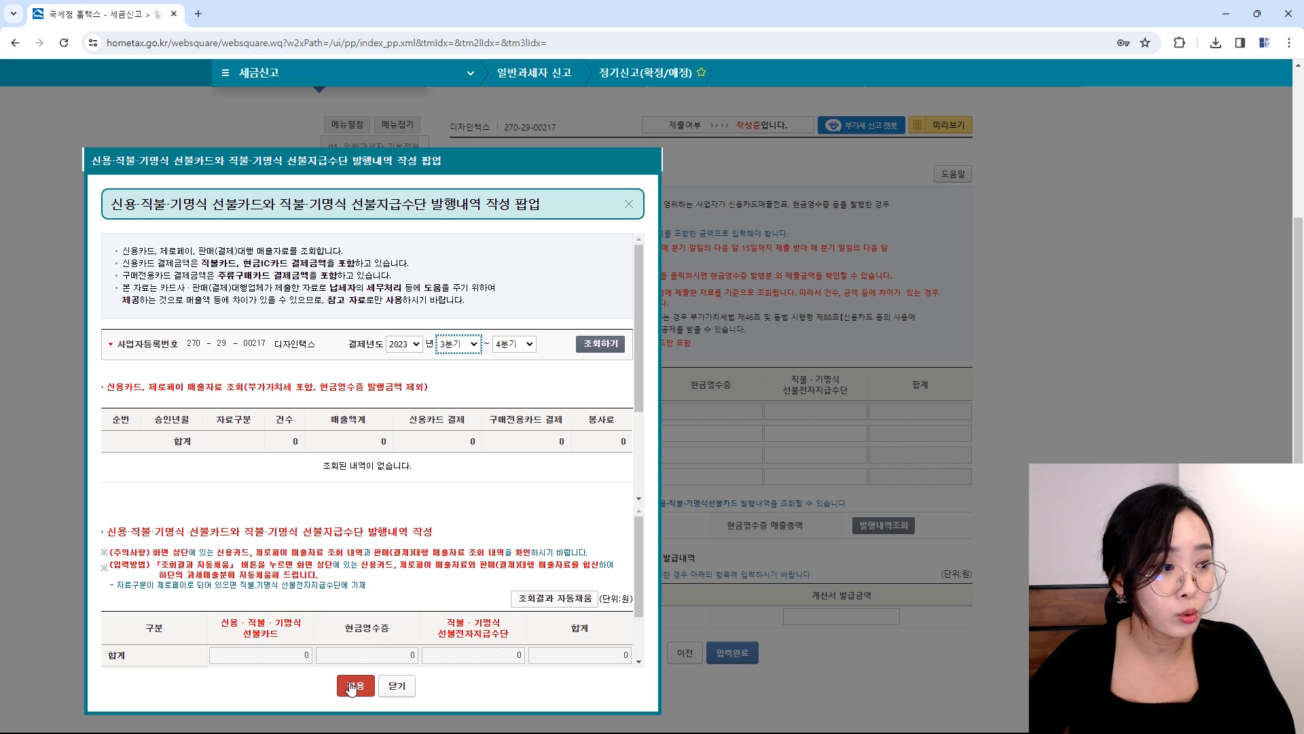
{"action": "left_click", "coordinate": [400, 688]}
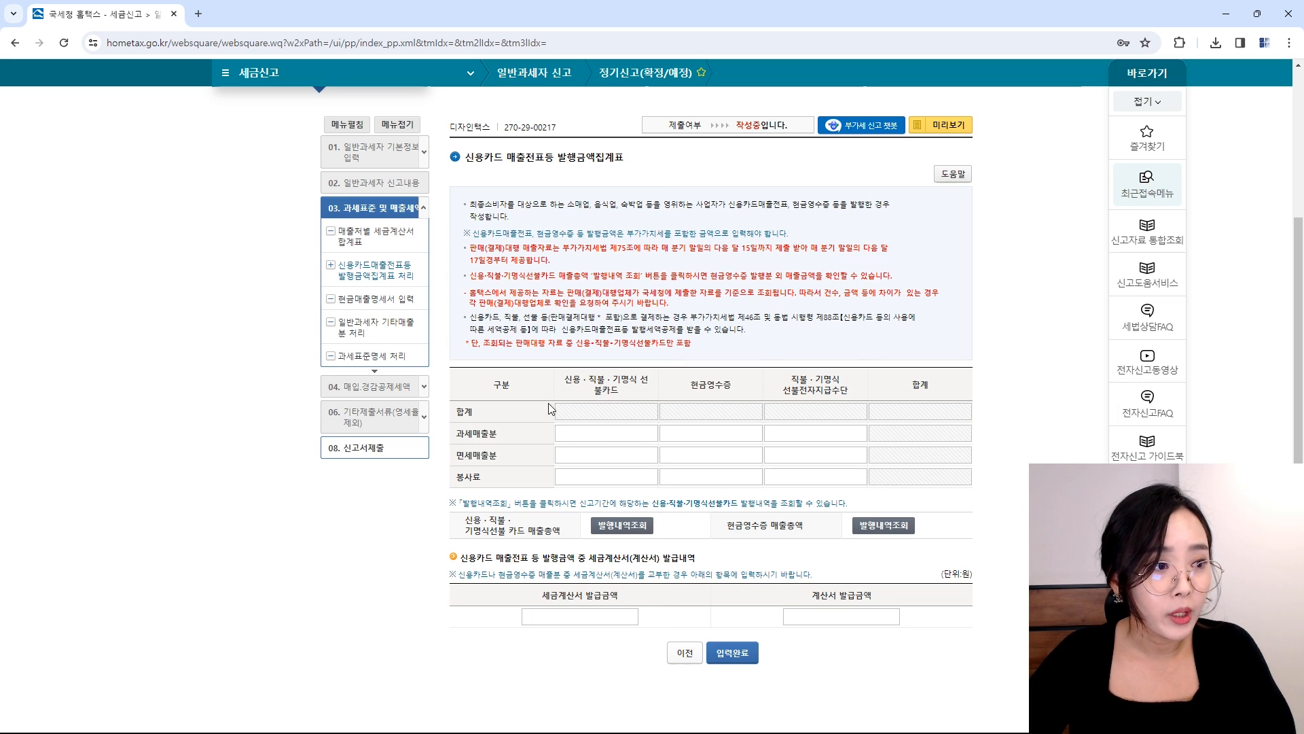
{"action": "left_click", "coordinate": [580, 428]}
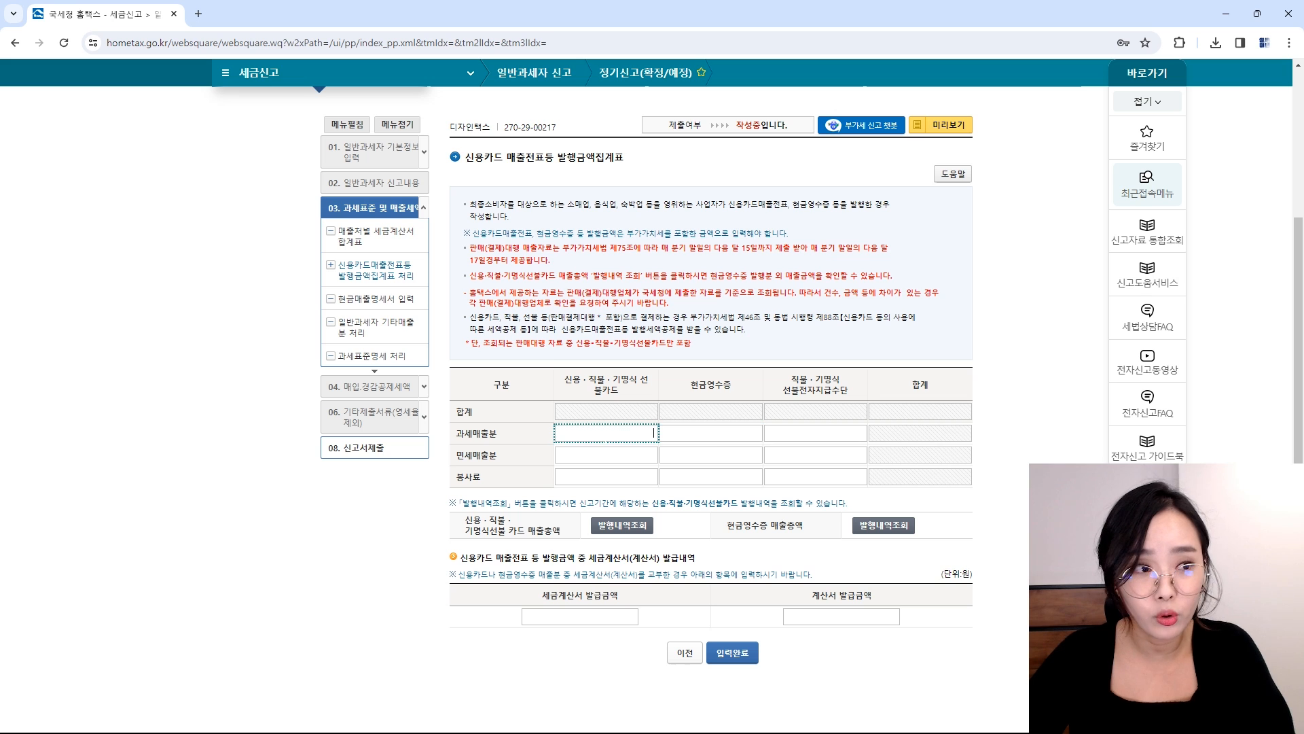
{"action": "left_click", "coordinate": [725, 431]}
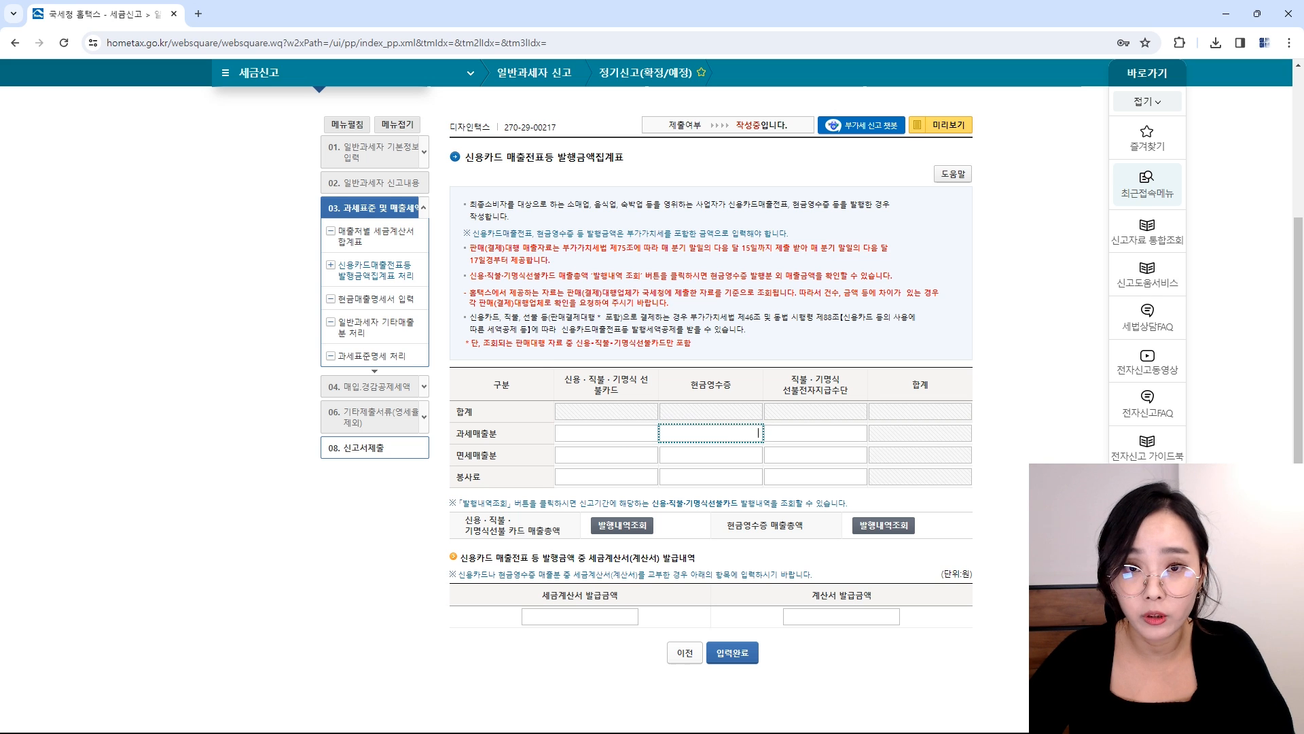
{"action": "left_click", "coordinate": [622, 438]}
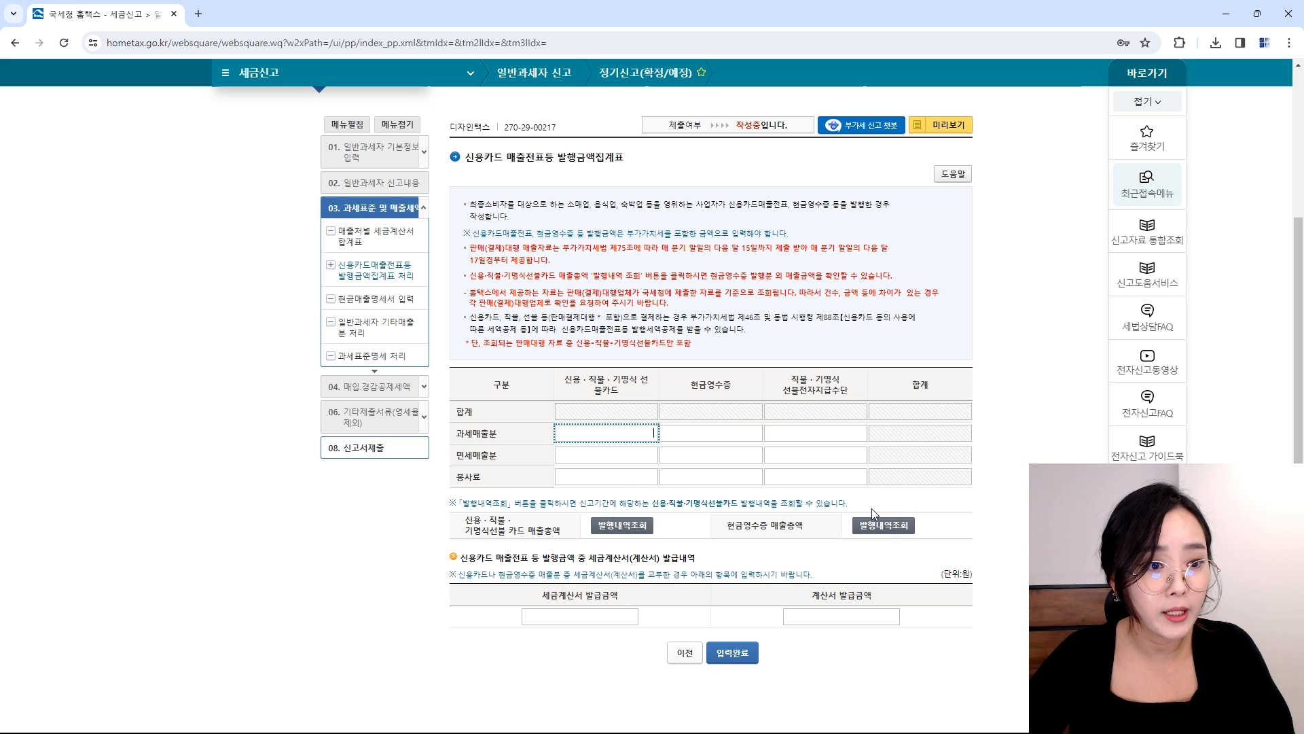
{"action": "left_click", "coordinate": [882, 525]}
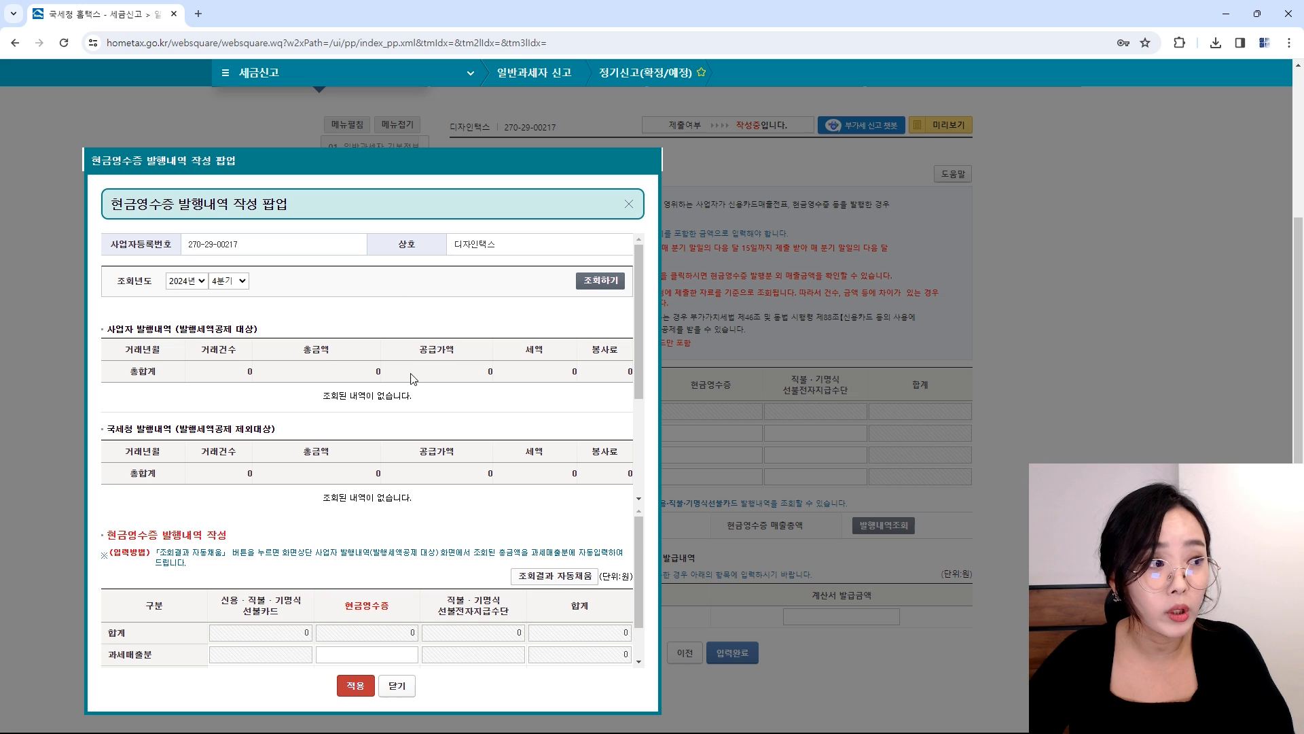
{"action": "left_click", "coordinate": [238, 282]}
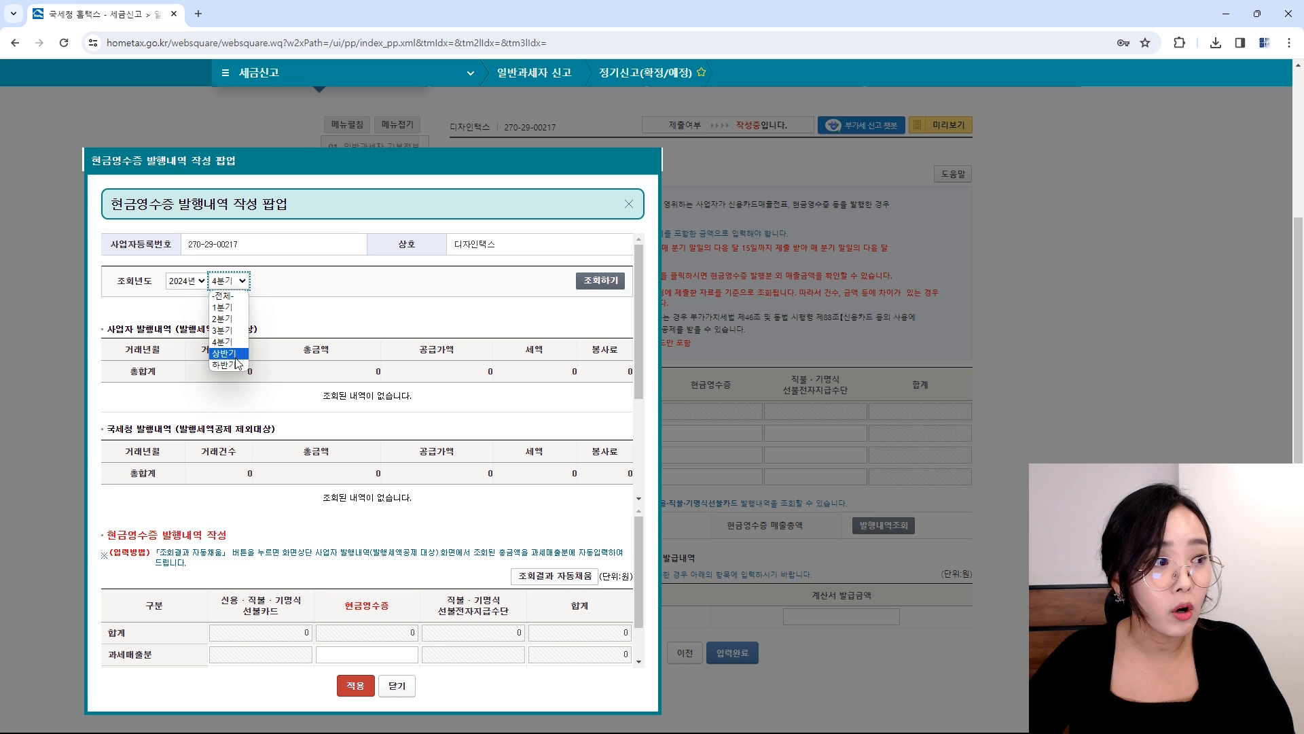
{"action": "left_click", "coordinate": [237, 366]}
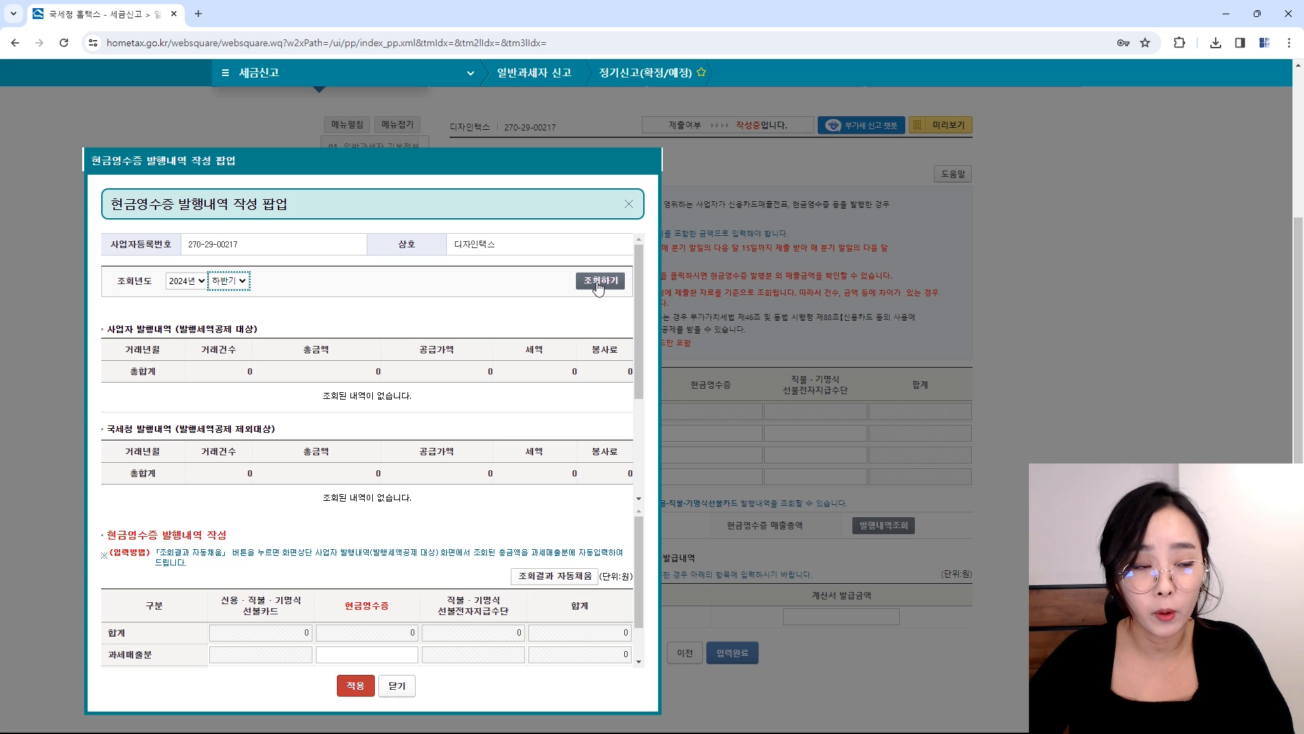
{"action": "left_click", "coordinate": [404, 686]}
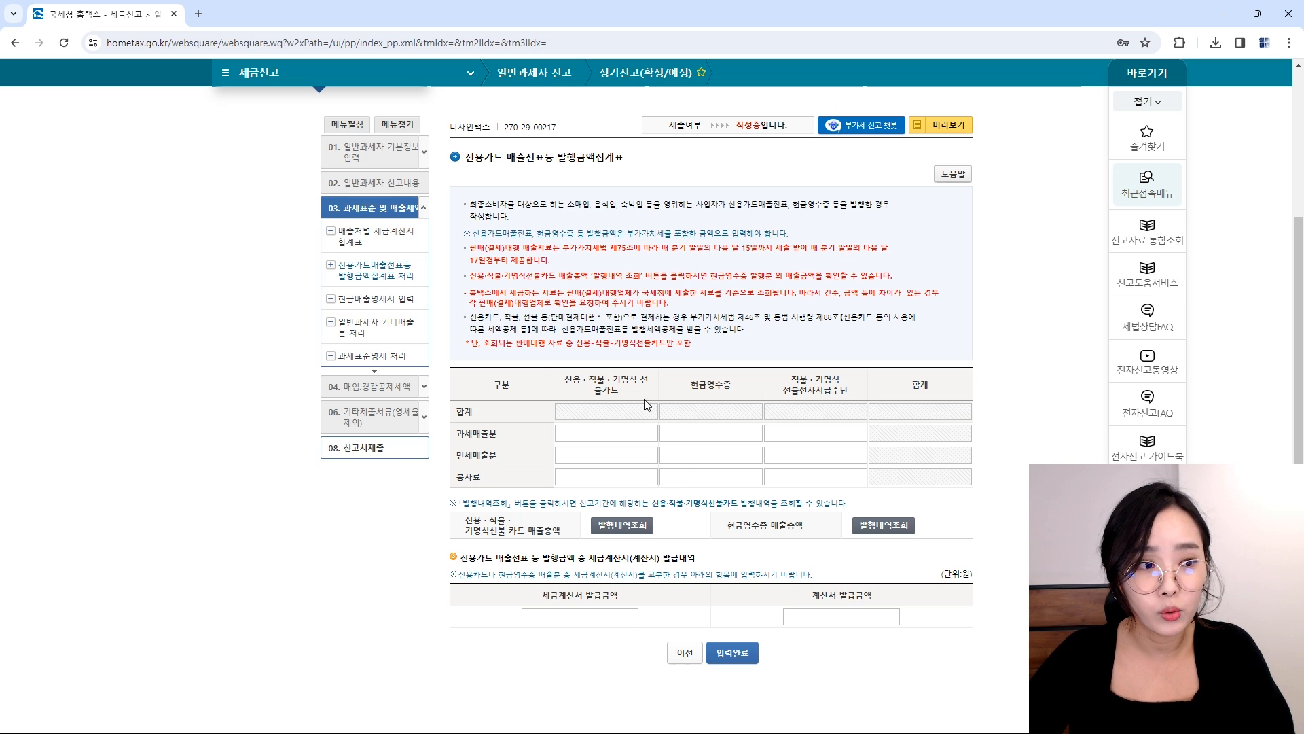
Step: Enter 300,000 card and 200,000 cash-receipt taxable sales, then save the card summary
{"action": "left_click", "coordinate": [615, 435]}
{"action": "type", "text": "100000"}
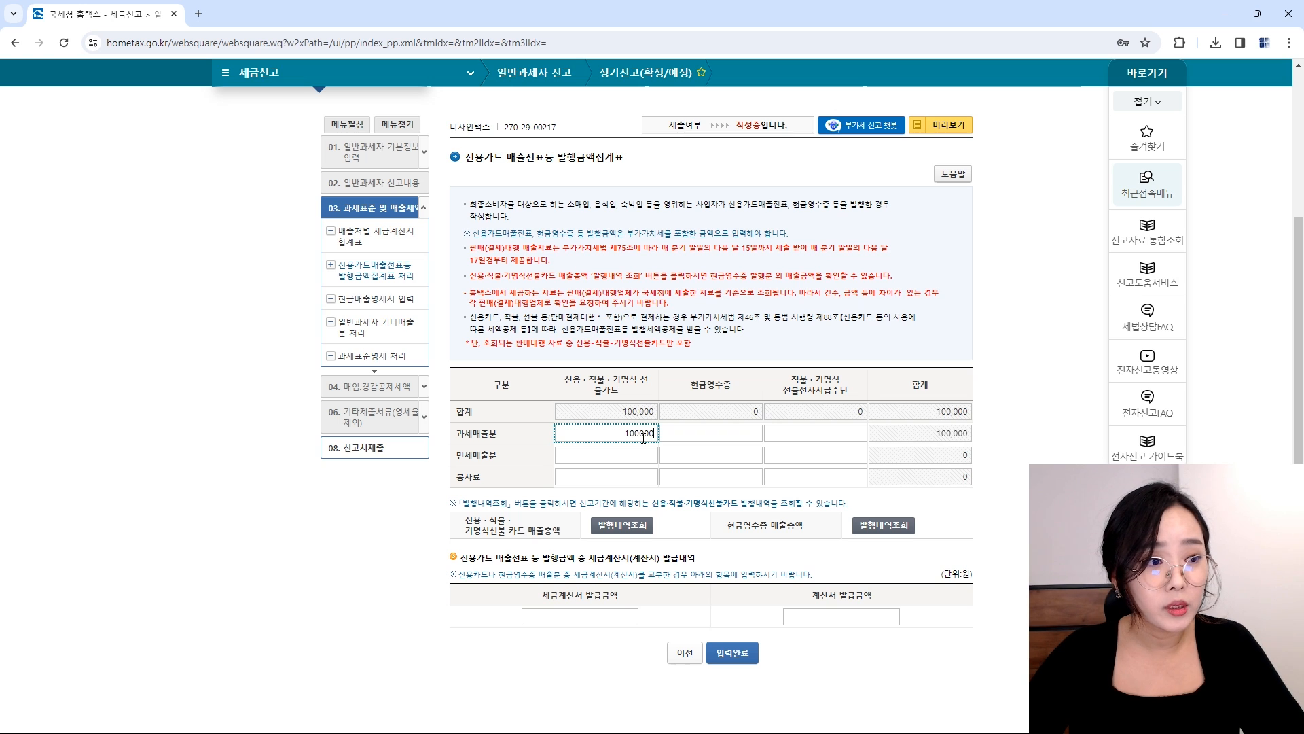
{"action": "key", "text": "Tab"}
{"action": "type", "text": "200,000"}
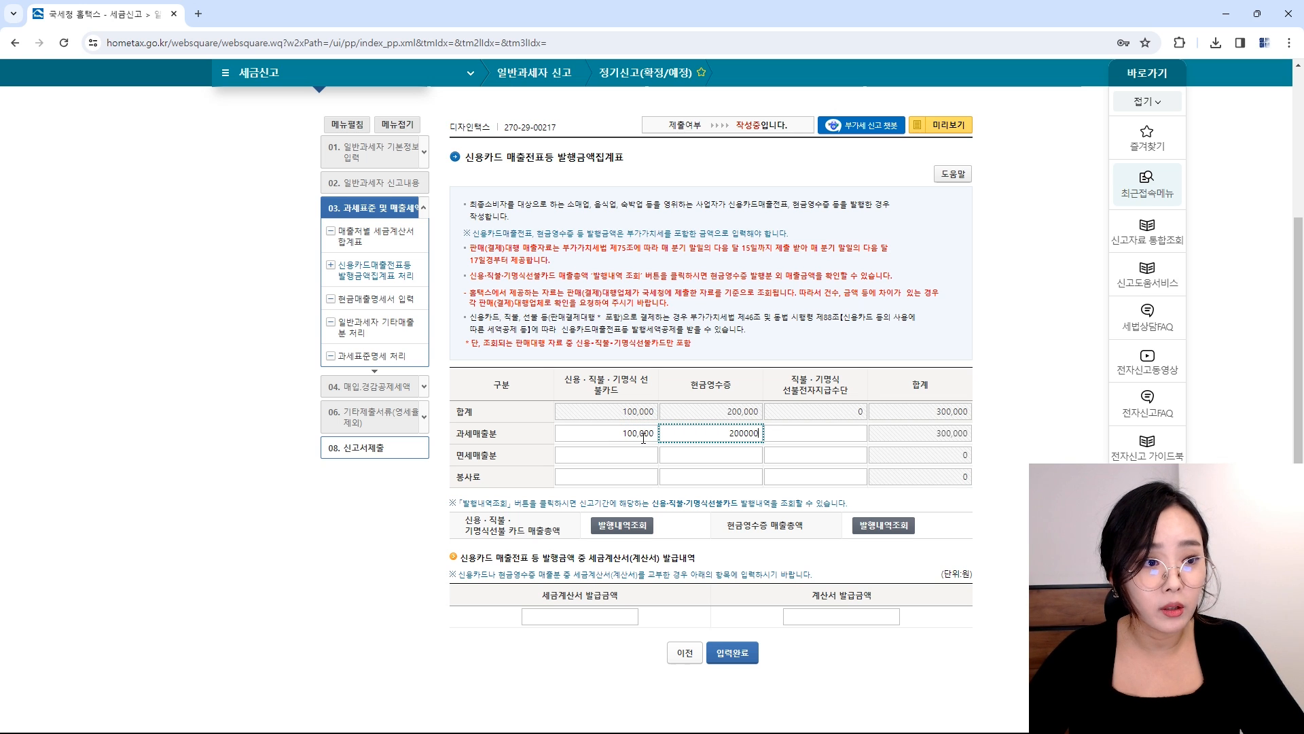
{"action": "key", "text": "Tab"}
{"action": "left_click", "coordinate": [625, 435]}
{"action": "double_click", "coordinate": [624, 433]}
{"action": "type", "text": "3"}
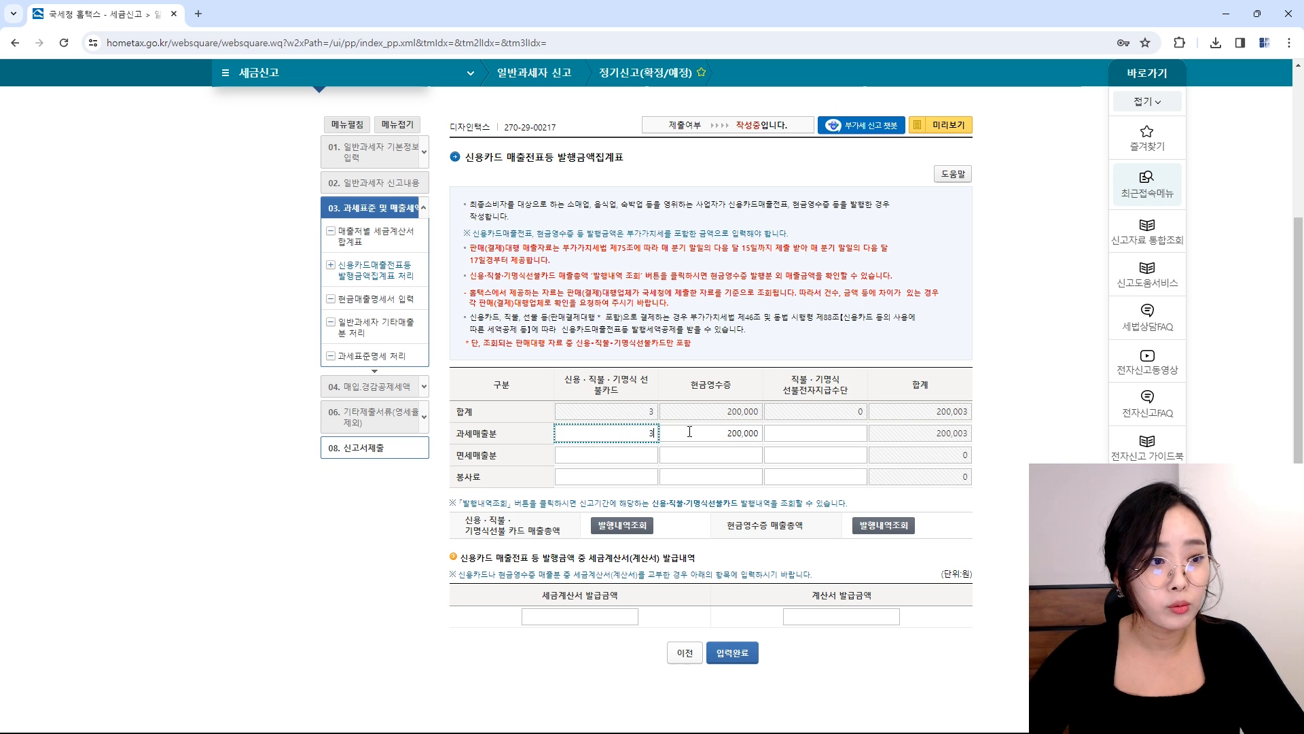
{"action": "type", "text": "00,000"}
{"action": "left_click", "coordinate": [689, 431]}
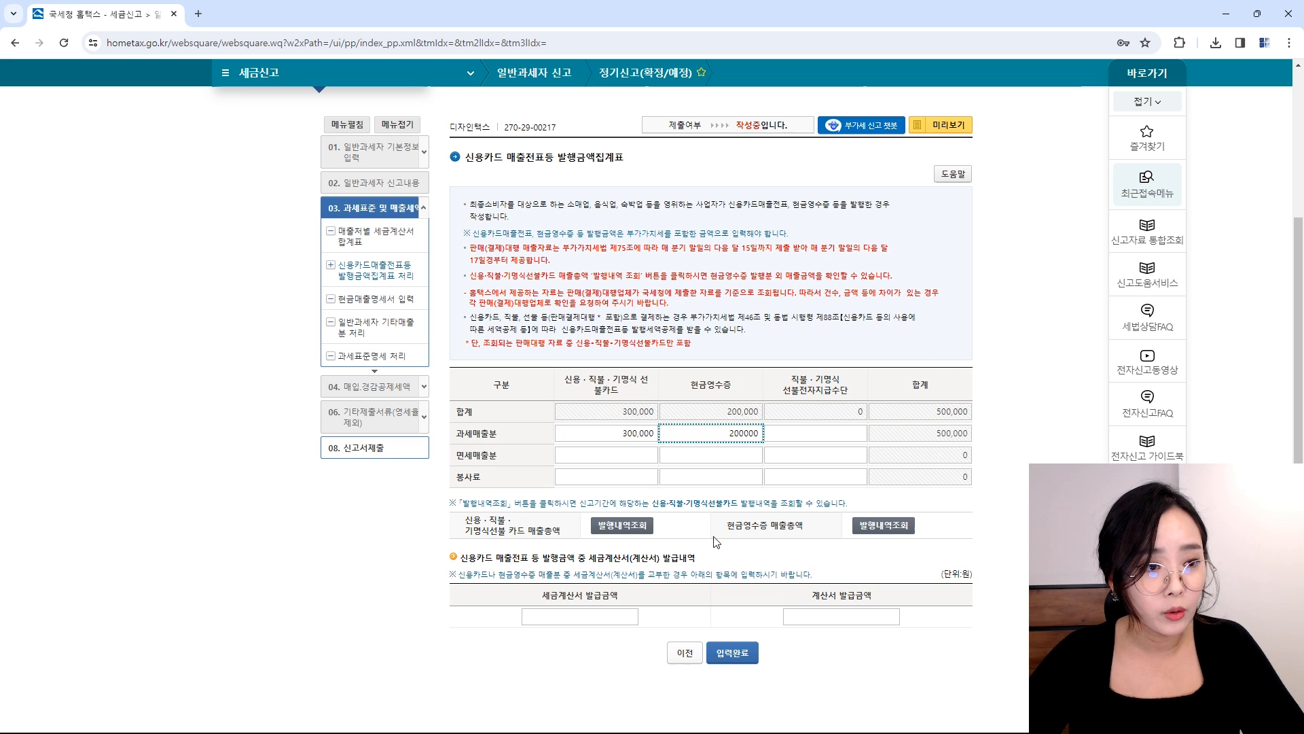
{"action": "left_click", "coordinate": [732, 653]}
{"action": "left_click", "coordinate": [768, 138]}
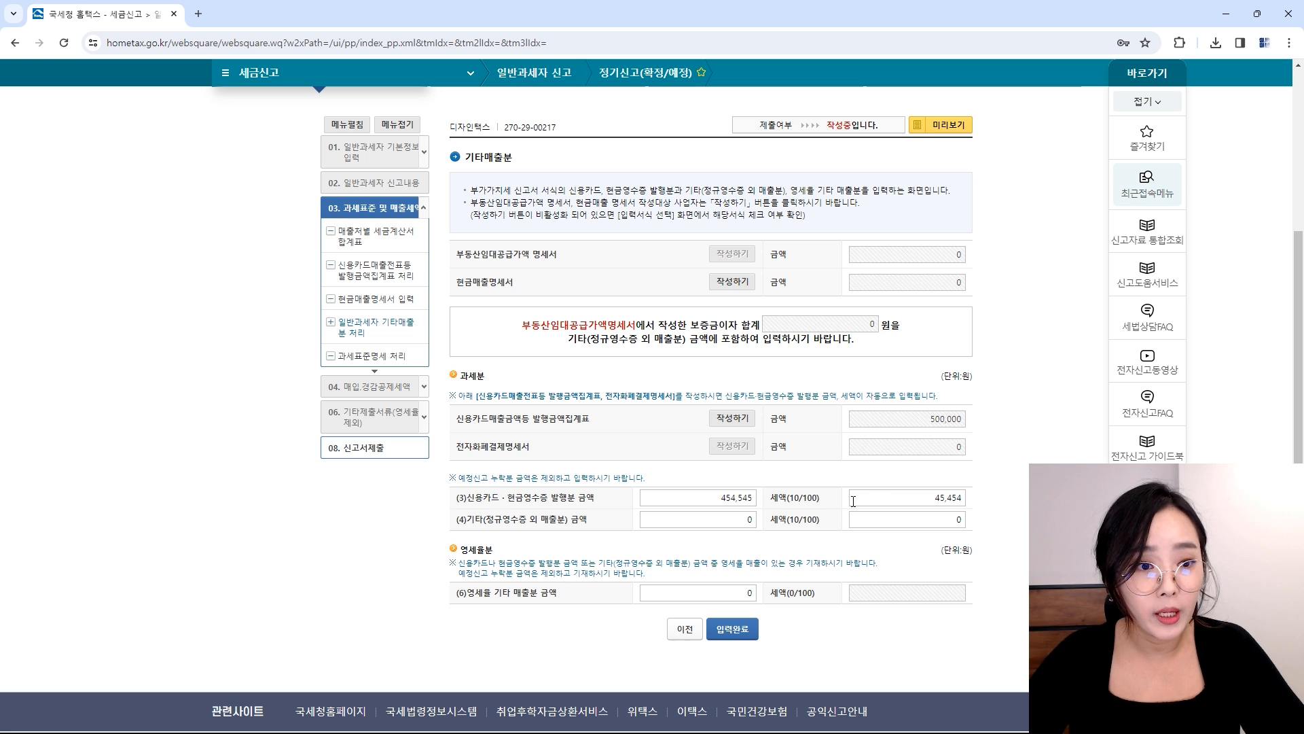
Step: Check line (3) amounts, enter 16,000,000 zero-rated other sales, and save
{"action": "left_click", "coordinate": [739, 497]}
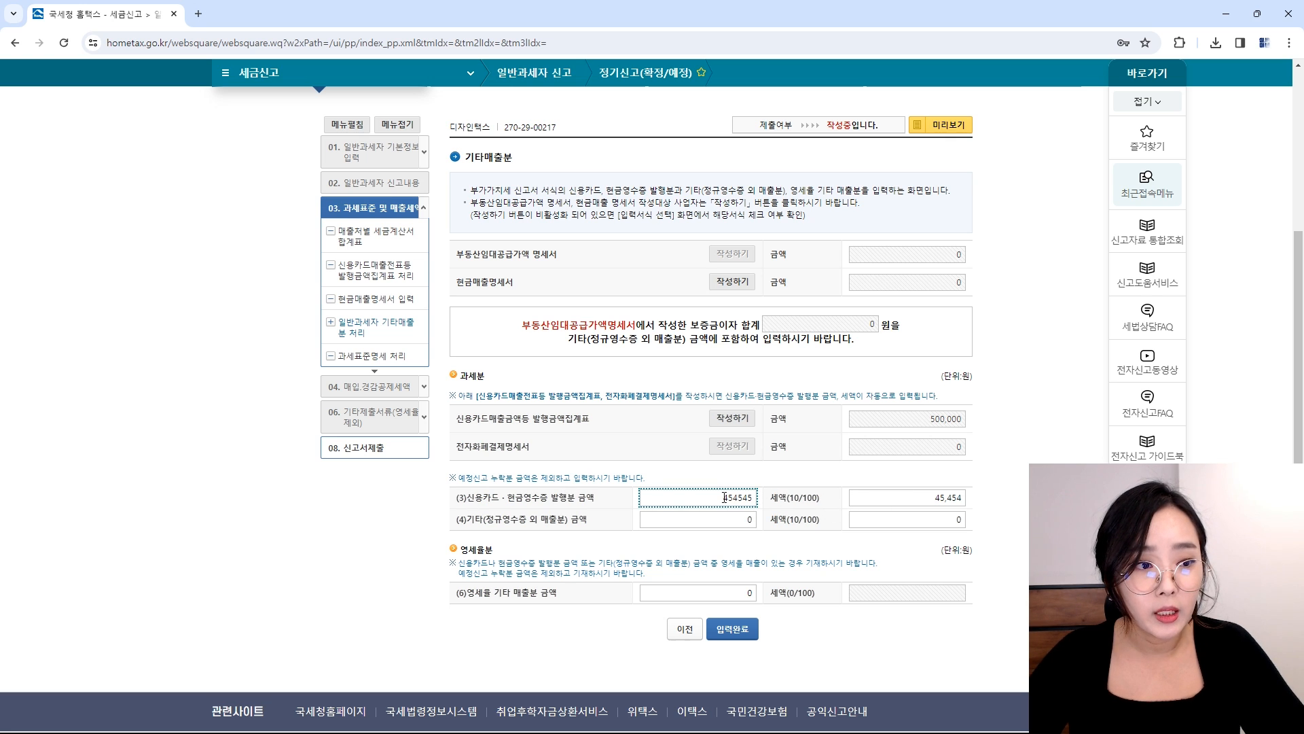
{"action": "left_click", "coordinate": [919, 503]}
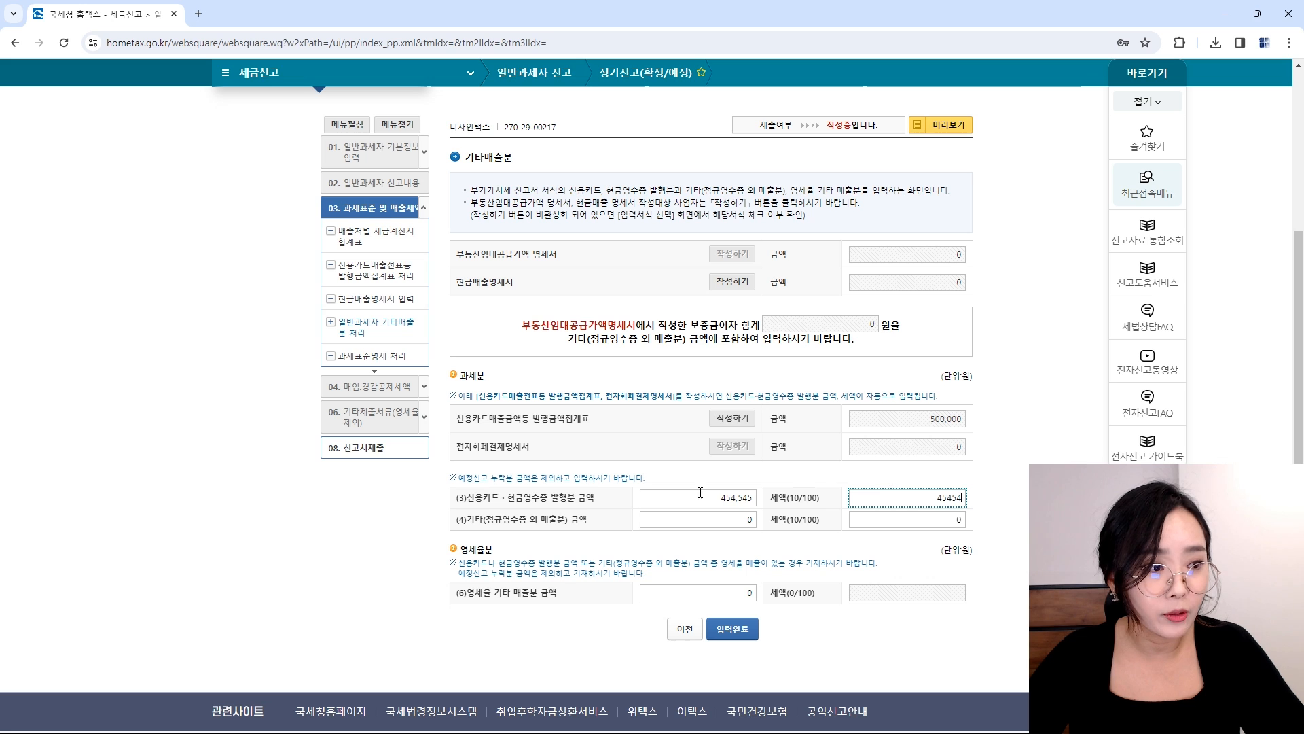
{"action": "left_click", "coordinate": [711, 592]}
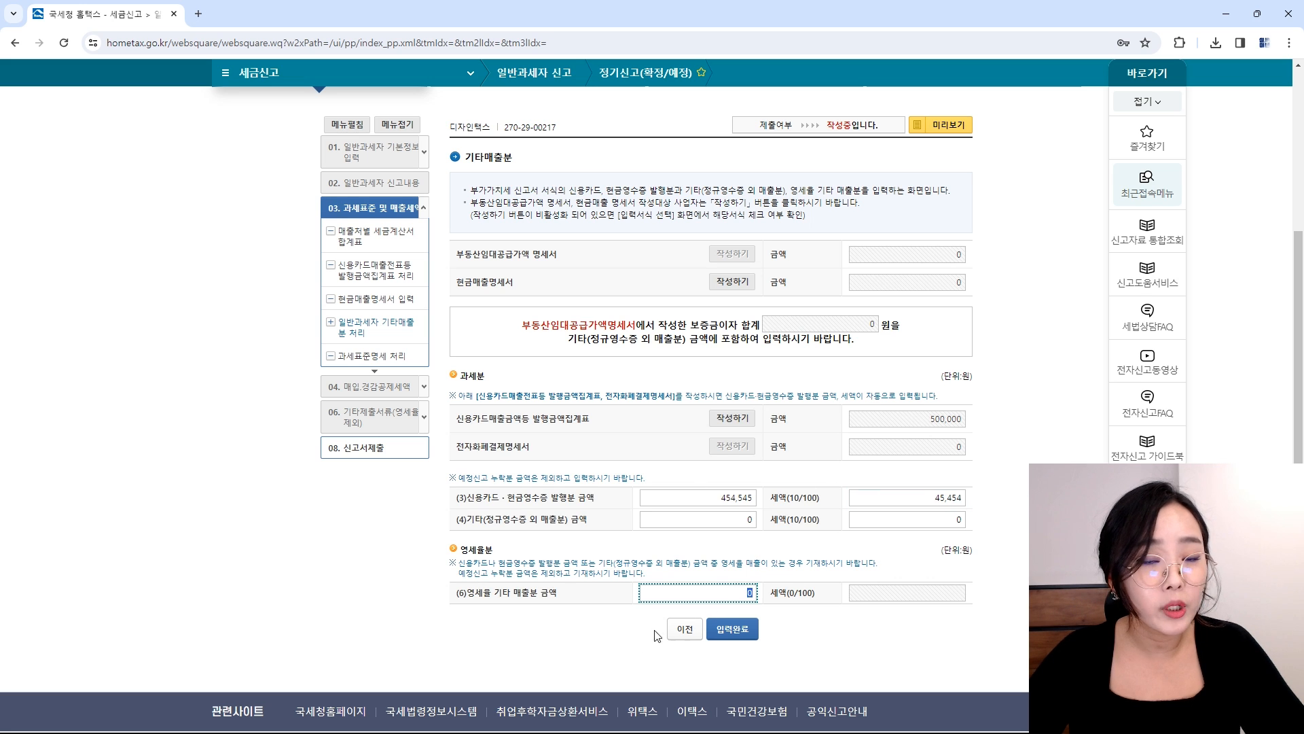
{"action": "type", "text": "1"}
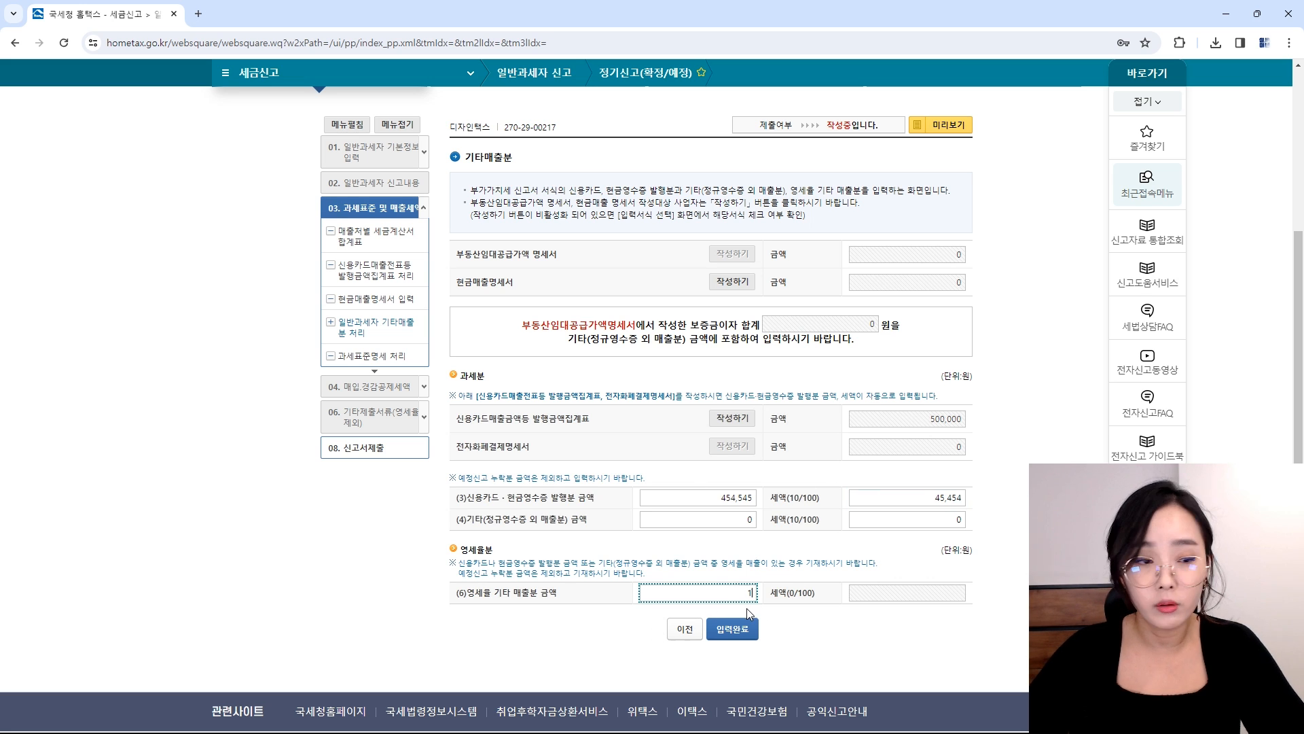
{"action": "type", "text": "6,000,000"}
{"action": "key", "text": "Tab"}
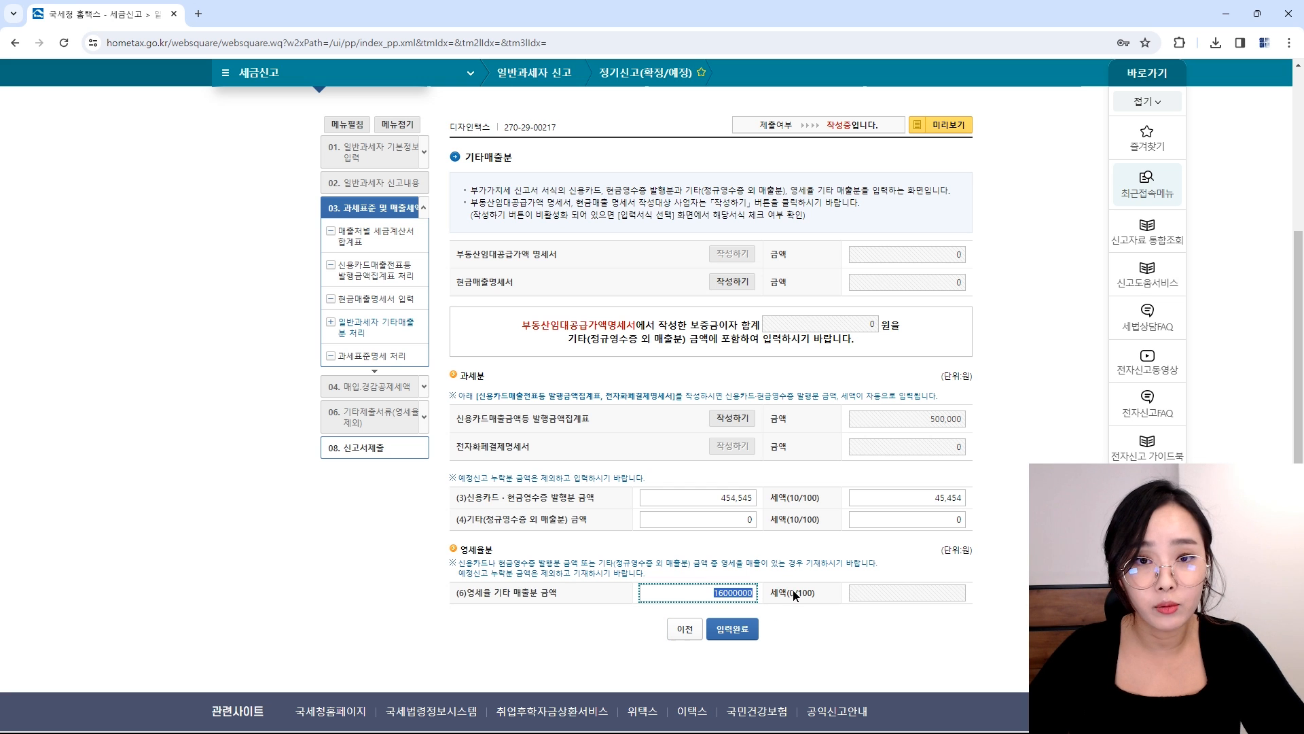
{"action": "left_click", "coordinate": [725, 630]}
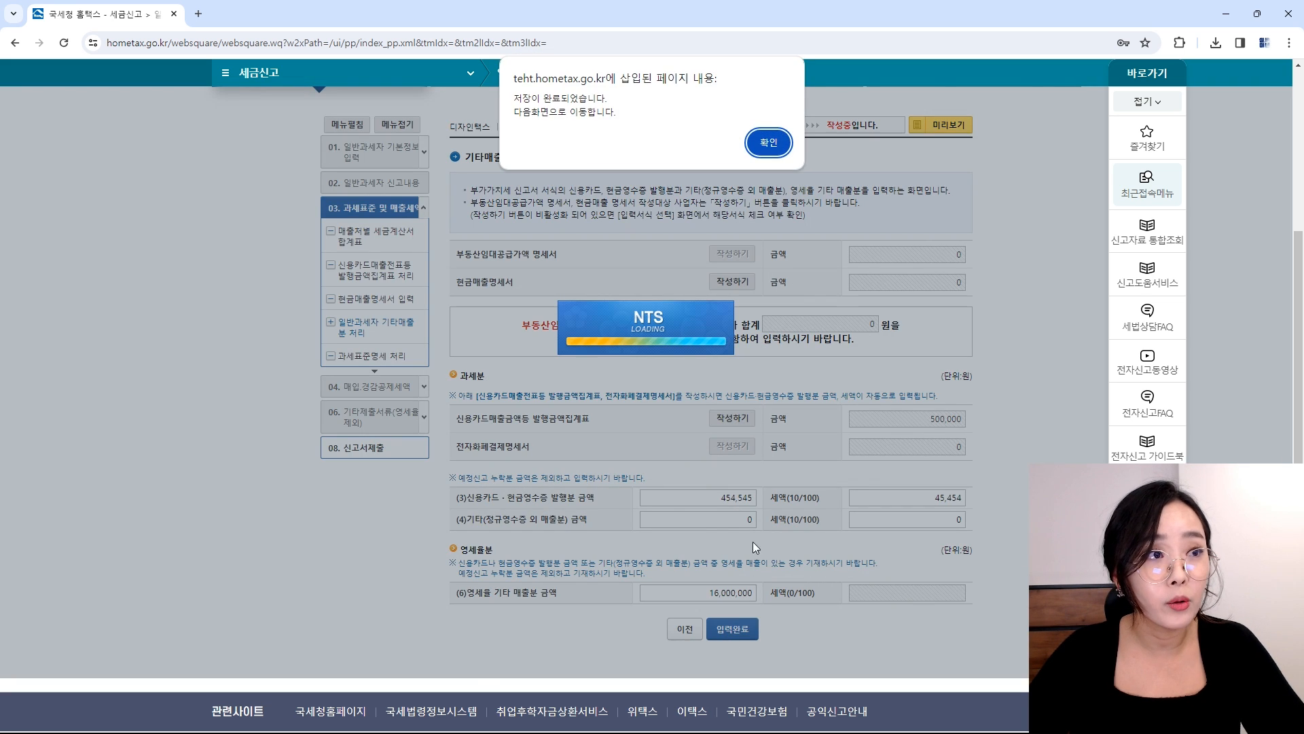
{"action": "key", "text": "Return"}
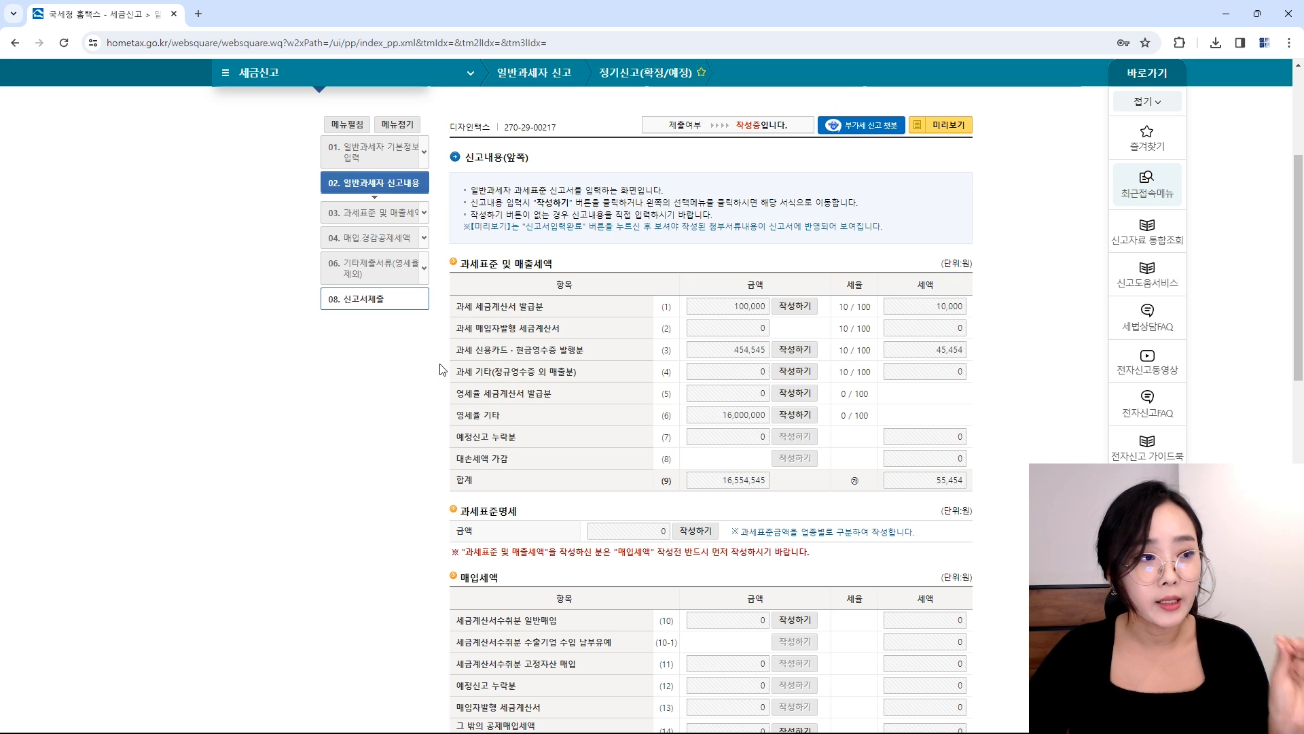
Step: Enter 400,000 other taxable sales with 40,000 tax on line (4) and save the entry
{"action": "left_click", "coordinate": [797, 372]}
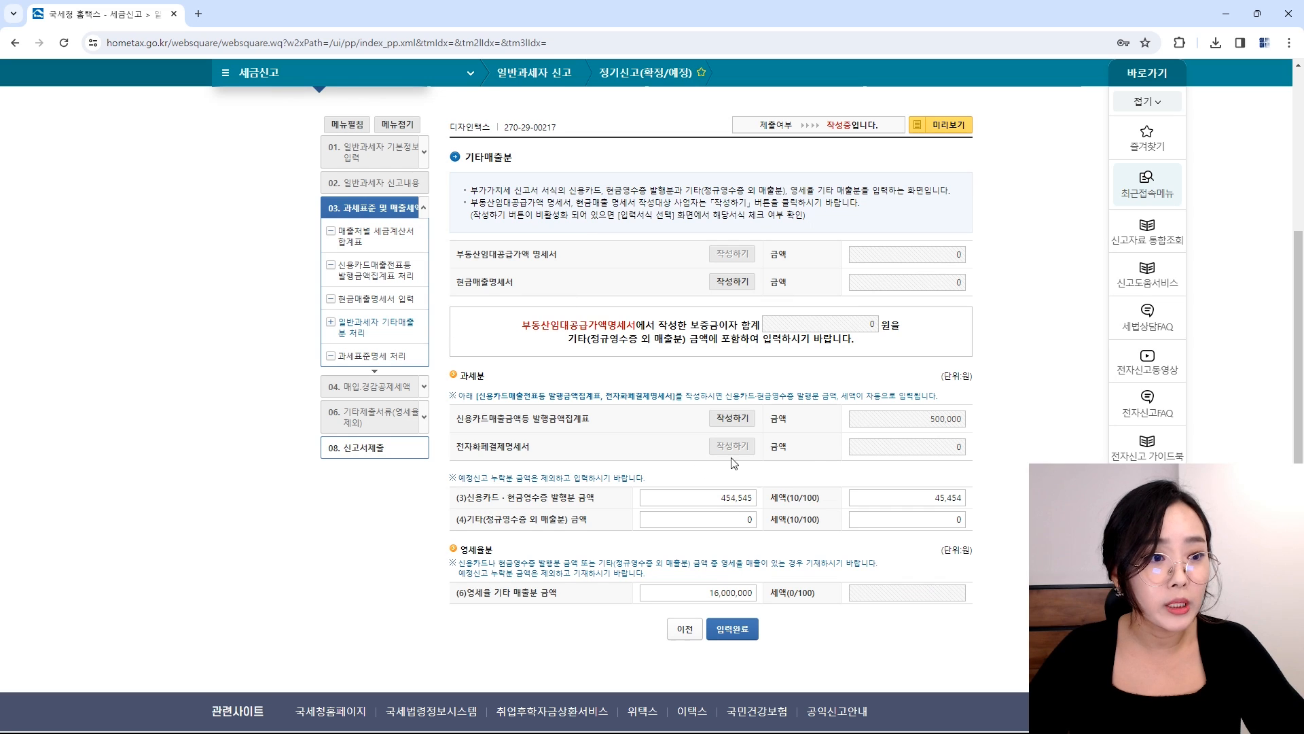
{"action": "left_click", "coordinate": [733, 523]}
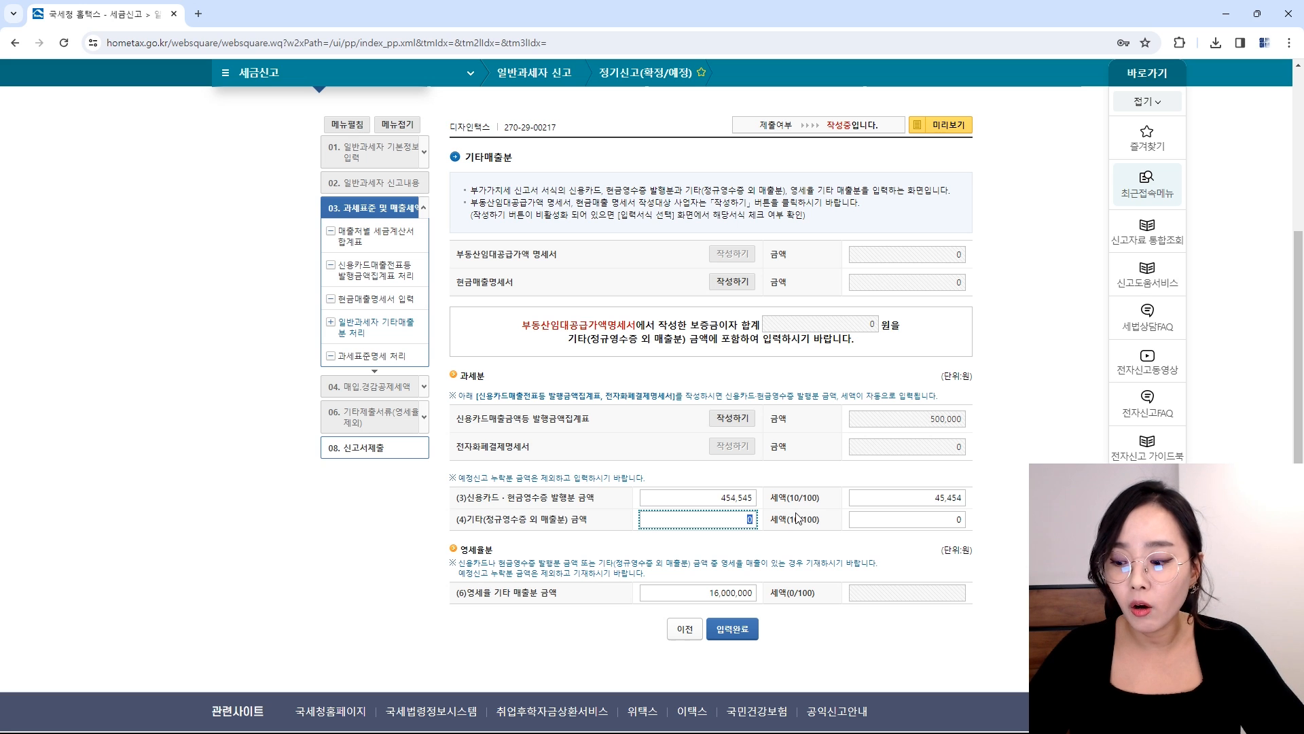
{"action": "type", "text": "0000"}
{"action": "key", "text": "Tab"}
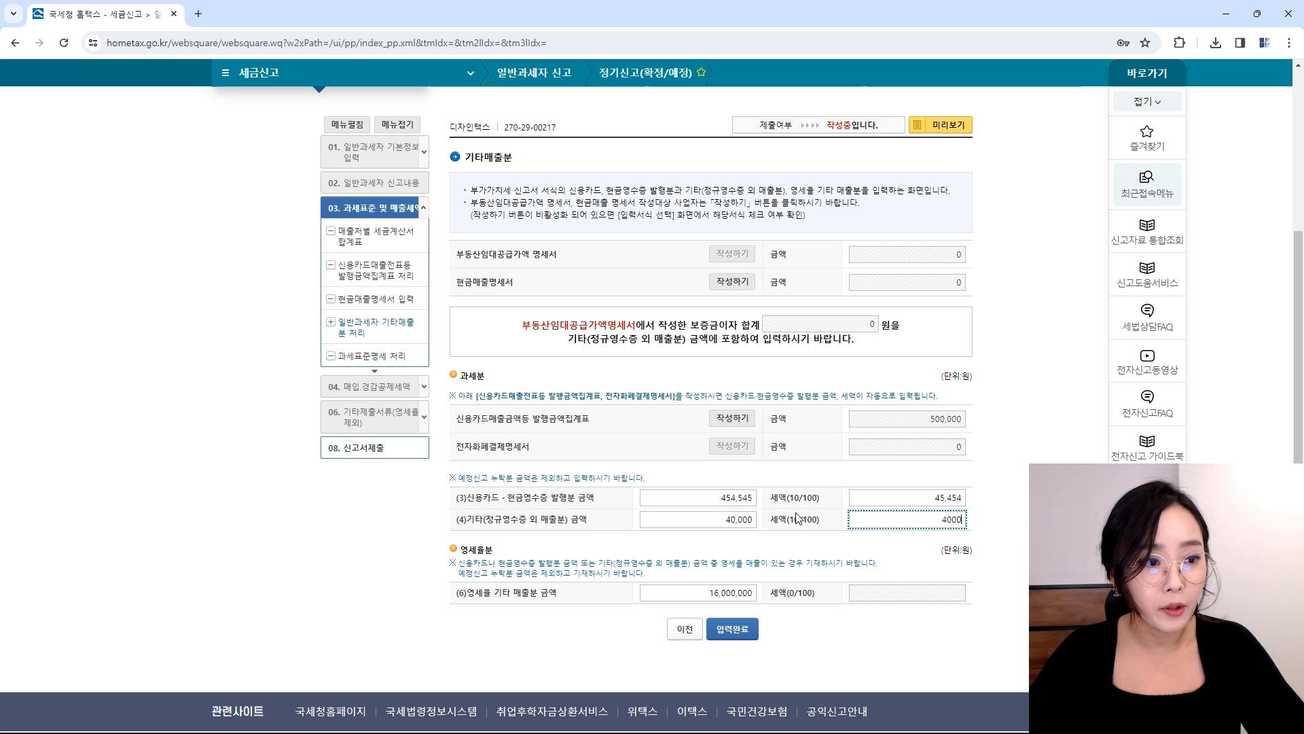
{"action": "left_click_drag", "start_coordinate": [712, 521], "coordinate": [773, 526]}
{"action": "type", "text": "4"}
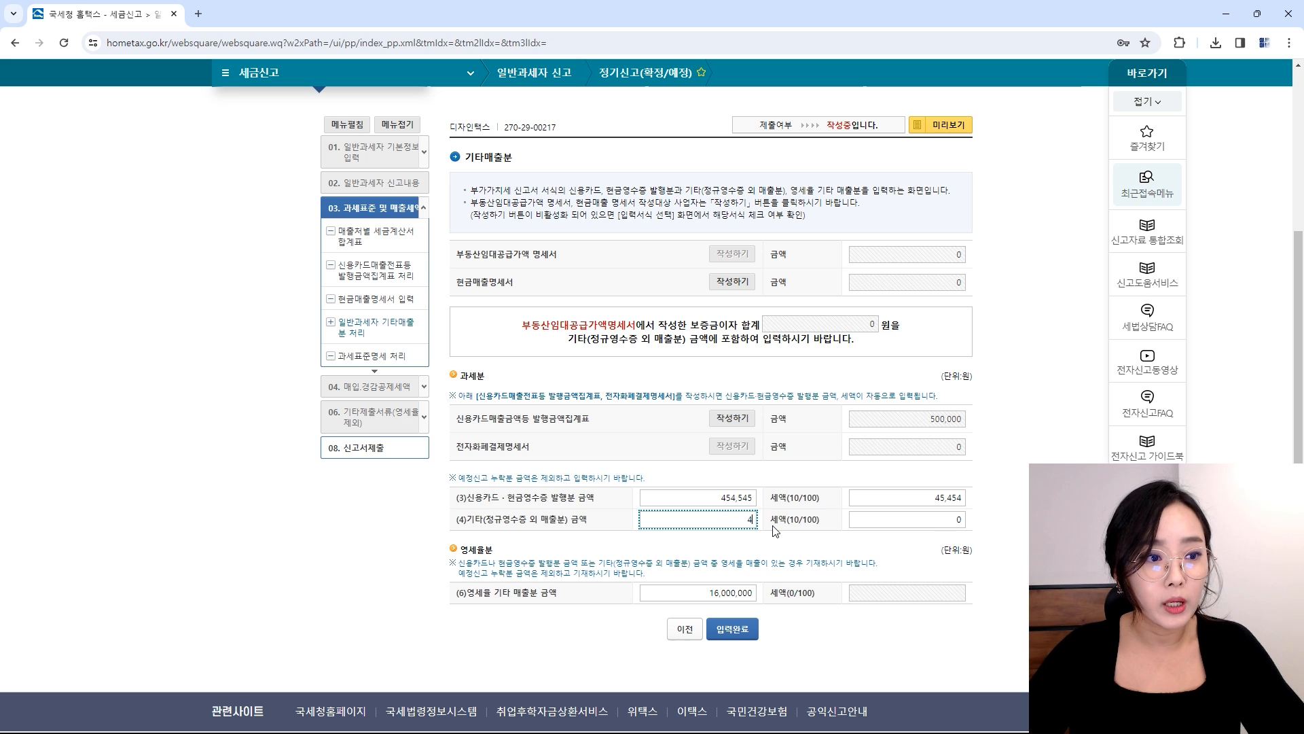
{"action": "type", "text": "00,000"}
{"action": "key", "text": "Tab"}
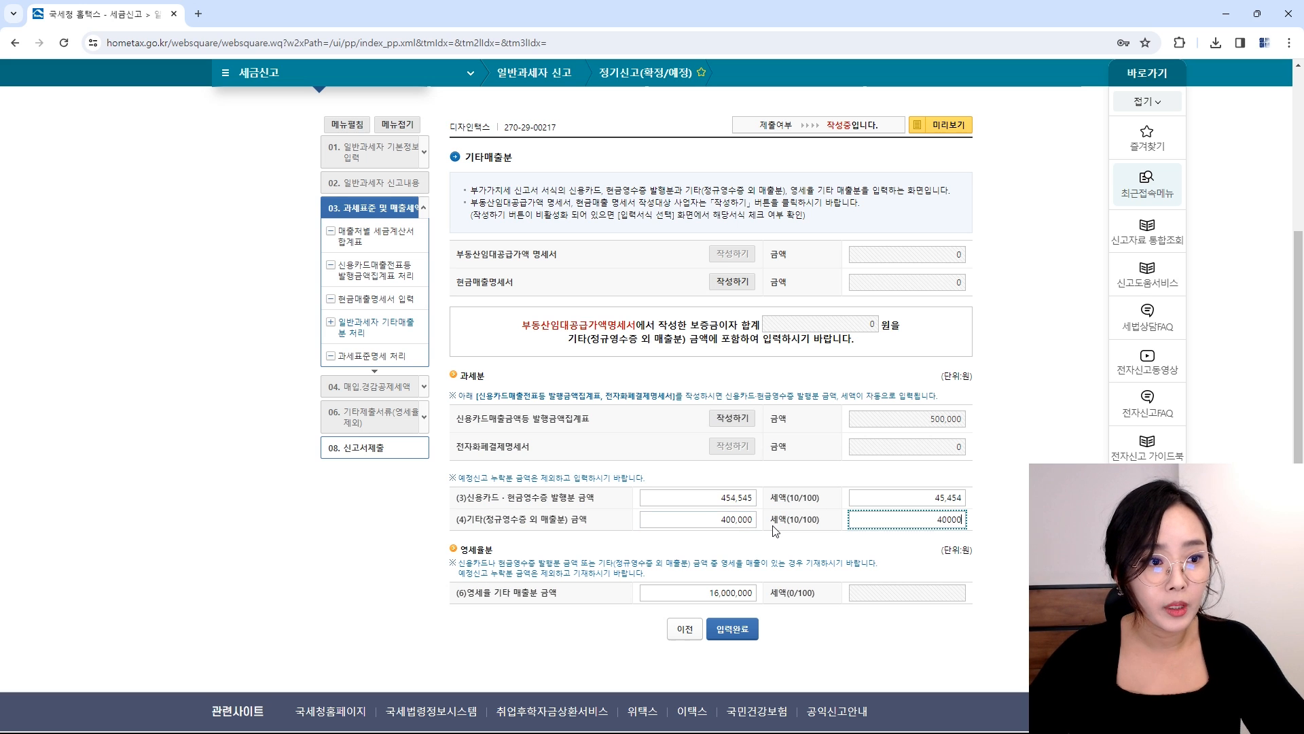
{"action": "key", "text": "Tab"}
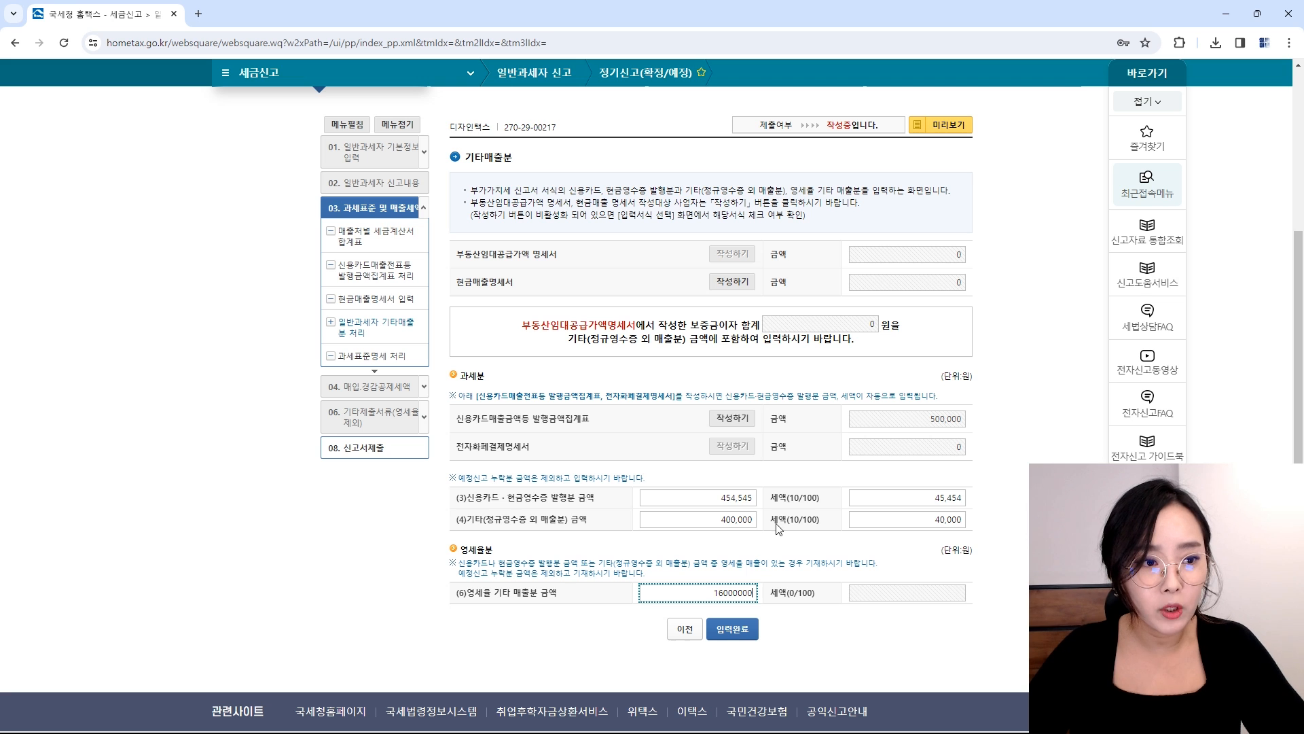
{"action": "left_click", "coordinate": [710, 524]}
{"action": "left_click", "coordinate": [914, 518]}
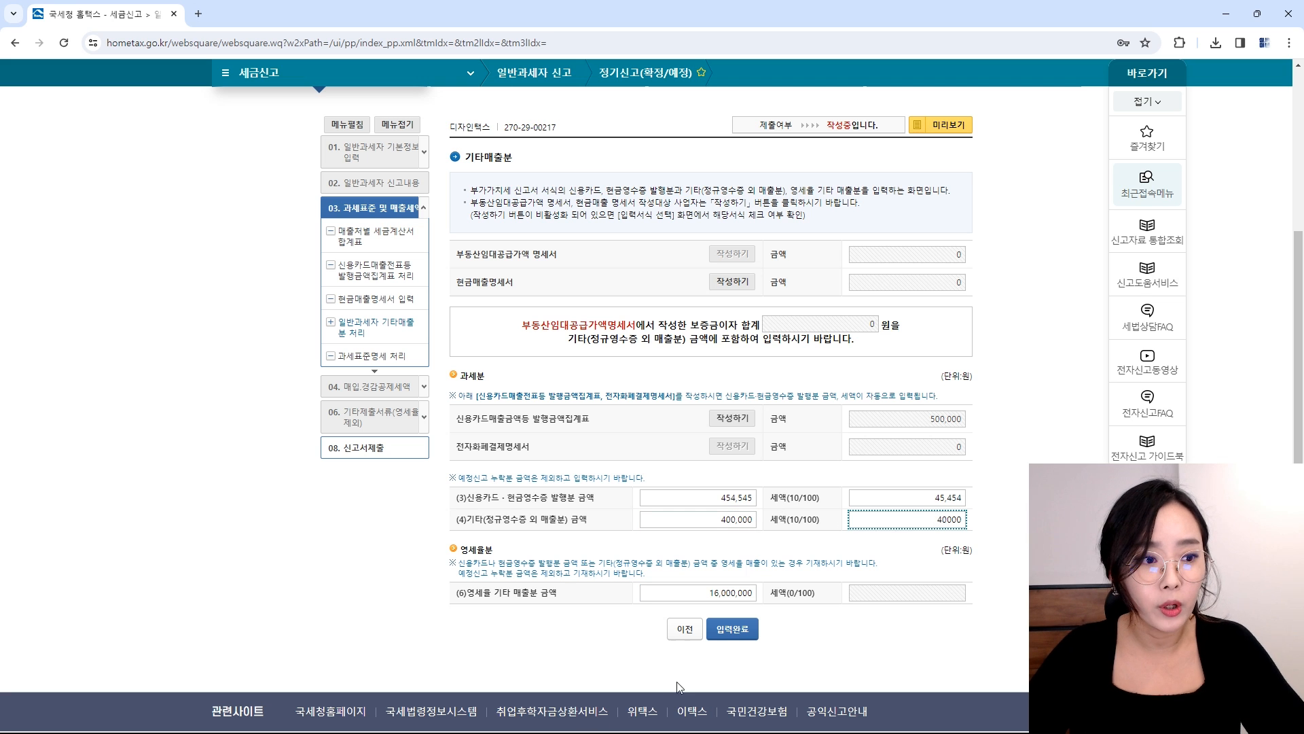
{"action": "left_click", "coordinate": [737, 638]}
{"action": "key", "text": "Return"}
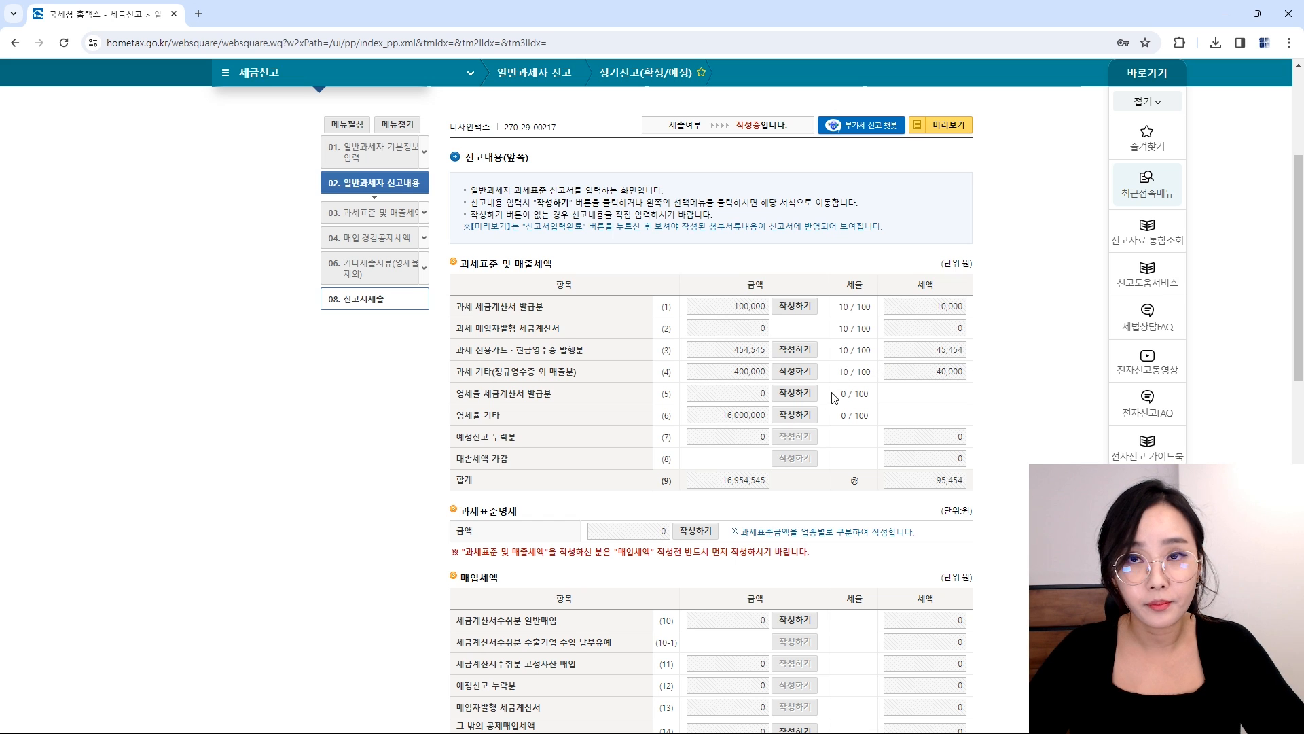
Step: Enter 954,545 as the first business type's amount in the tax base breakdown, checking registered codes
{"action": "left_click", "coordinate": [682, 531]}
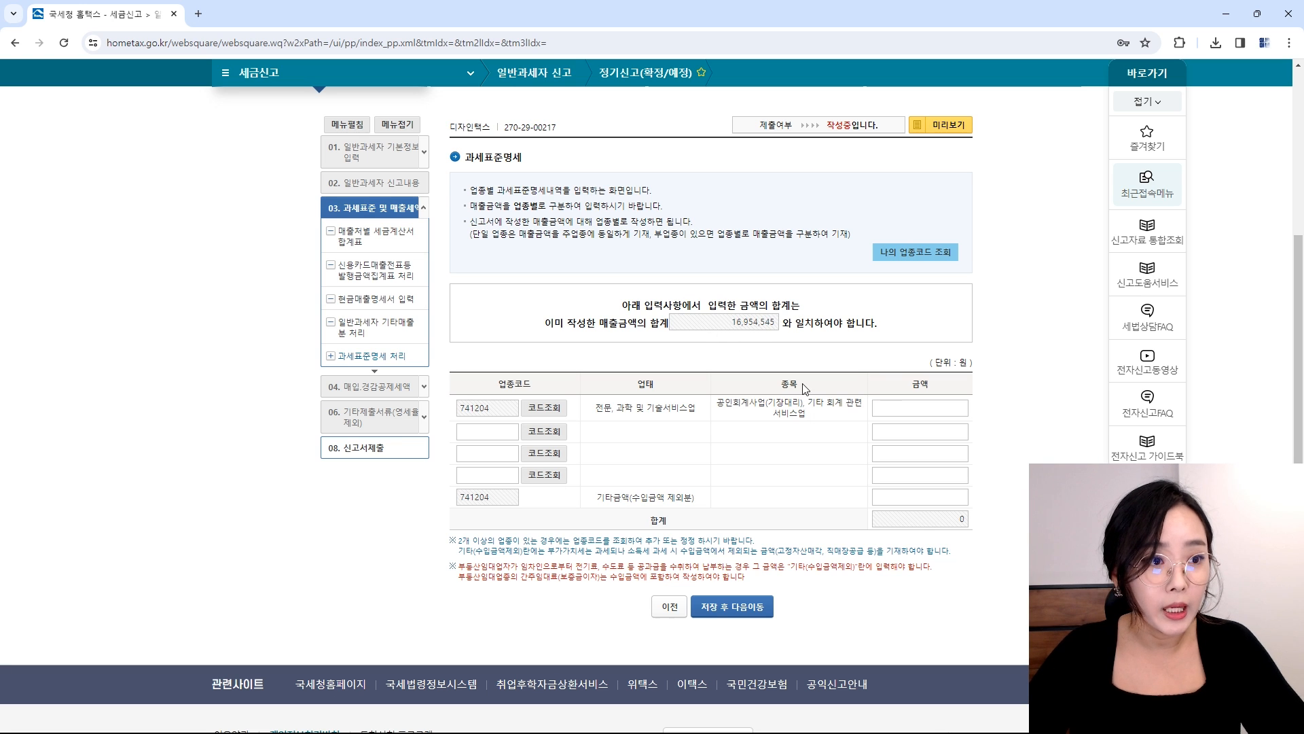
{"action": "left_click", "coordinate": [897, 412]}
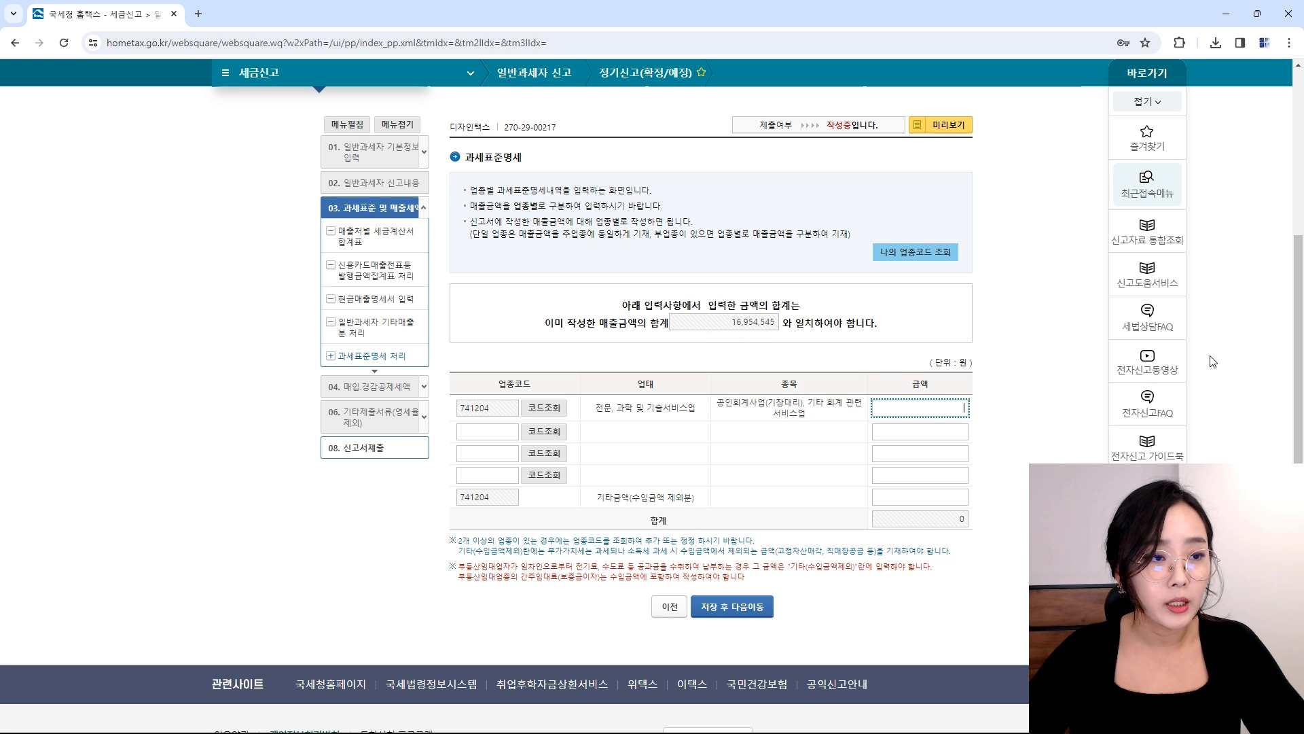
{"action": "type", "text": "954,545"}
{"action": "key", "text": "Tab"}
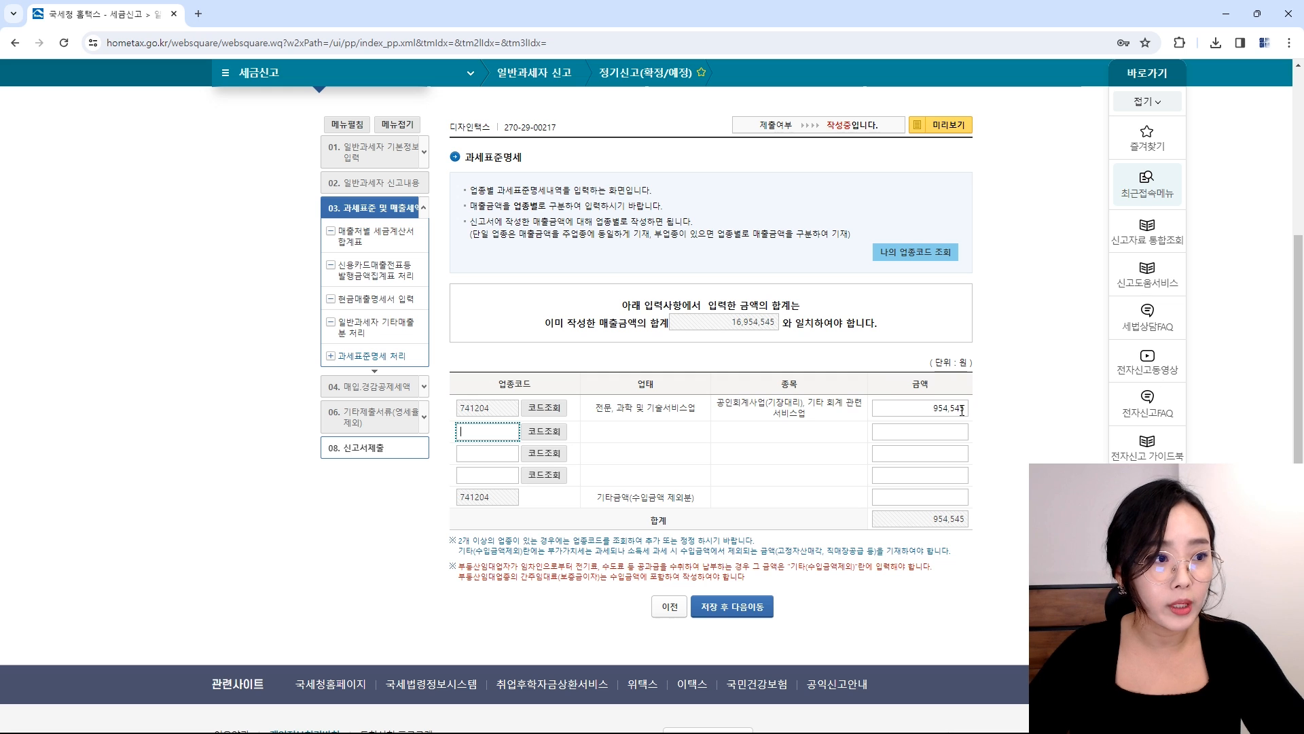
{"action": "left_click", "coordinate": [550, 433]}
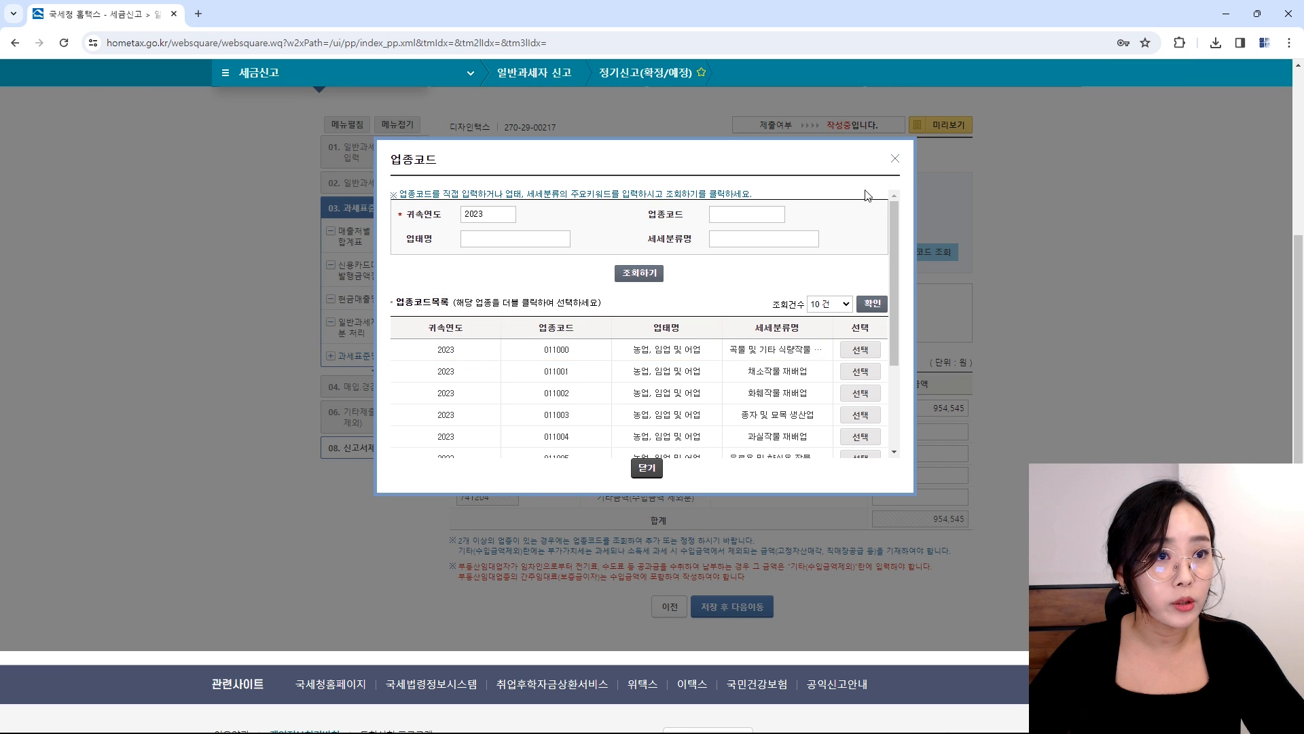
{"action": "left_click", "coordinate": [896, 161]}
{"action": "left_click", "coordinate": [935, 253]}
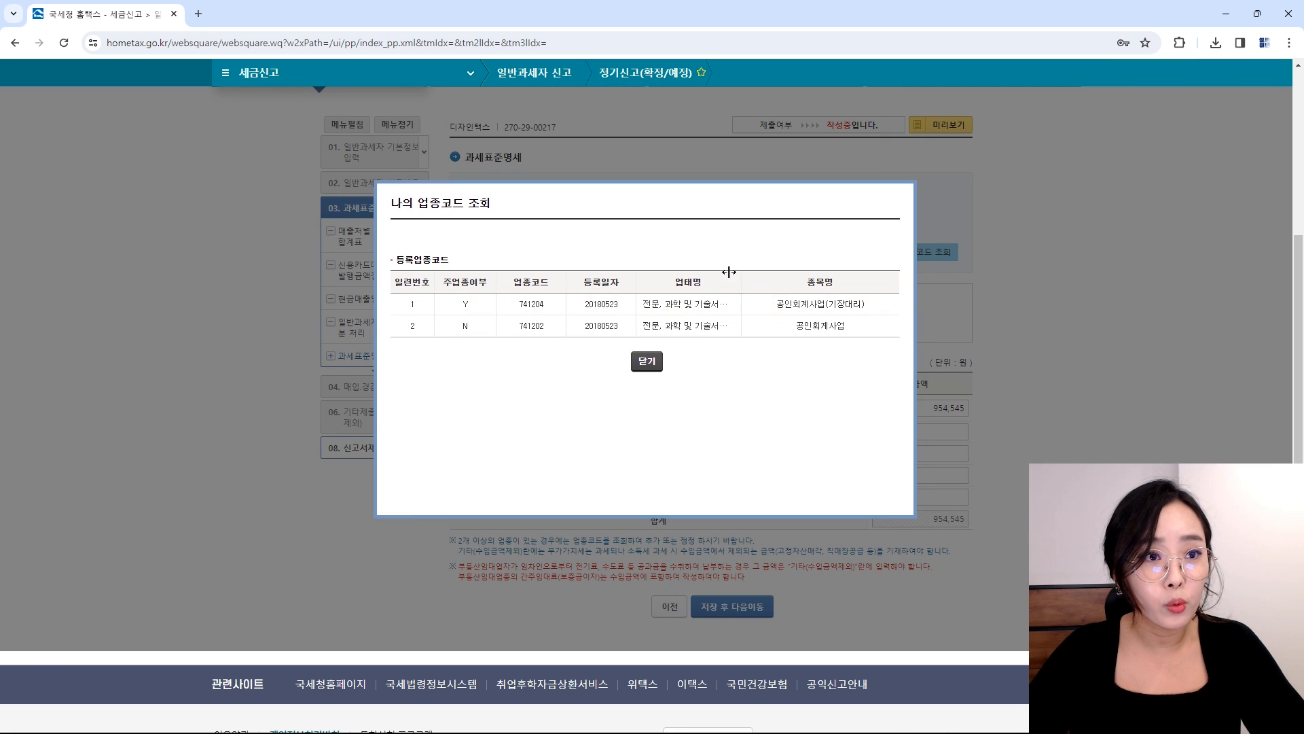
{"action": "left_click", "coordinate": [645, 362]}
{"action": "left_click", "coordinate": [931, 408]}
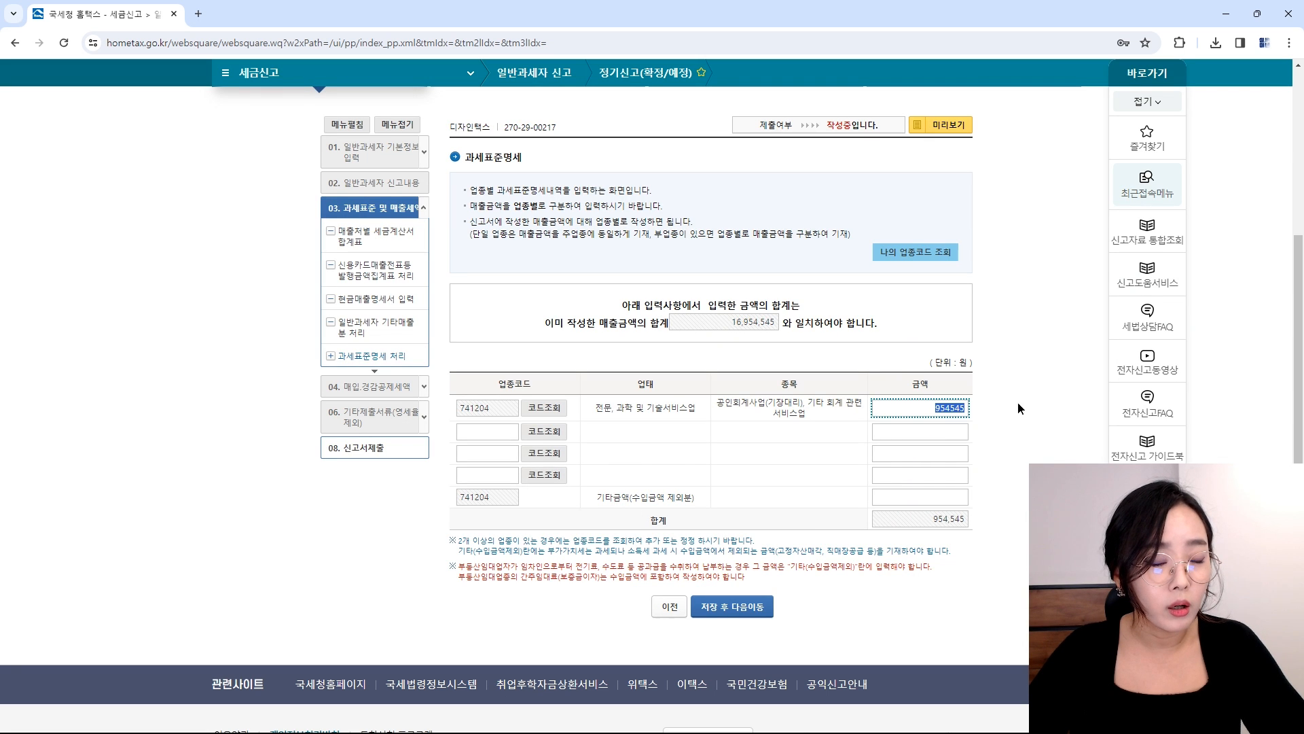
Step: Add business code 921505 with 16,000,000 in row 2 and save the breakdown
{"action": "left_click", "coordinate": [496, 432]}
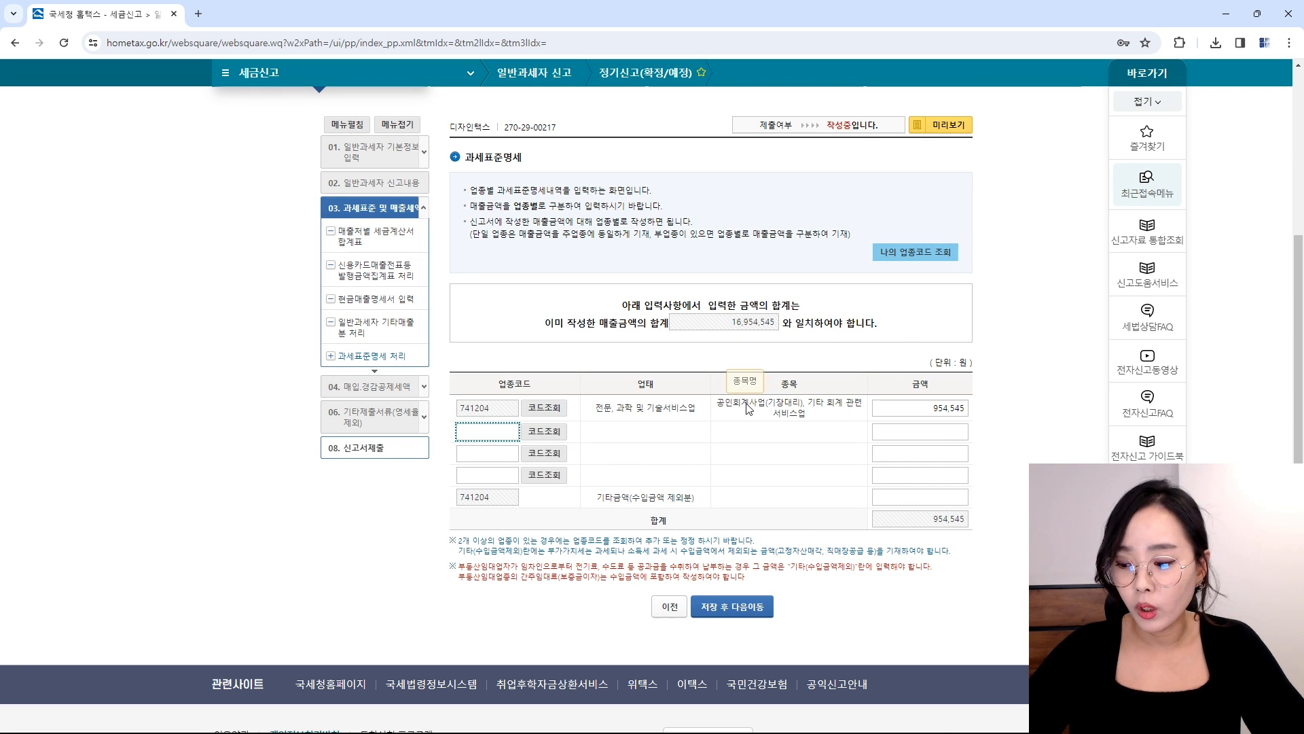
{"action": "type", "text": "921505"}
{"action": "key", "text": "Tab"}
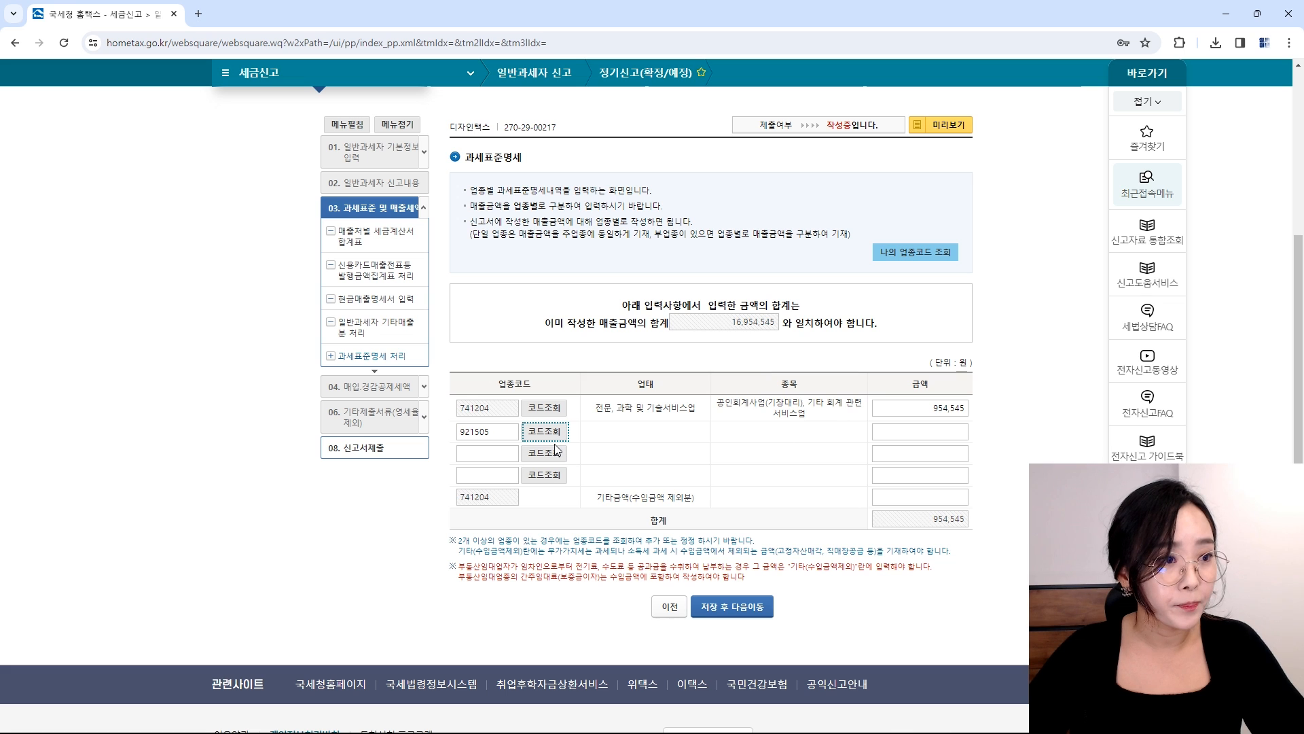
{"action": "left_click", "coordinate": [904, 430]}
{"action": "type", "text": "16,000,000"}
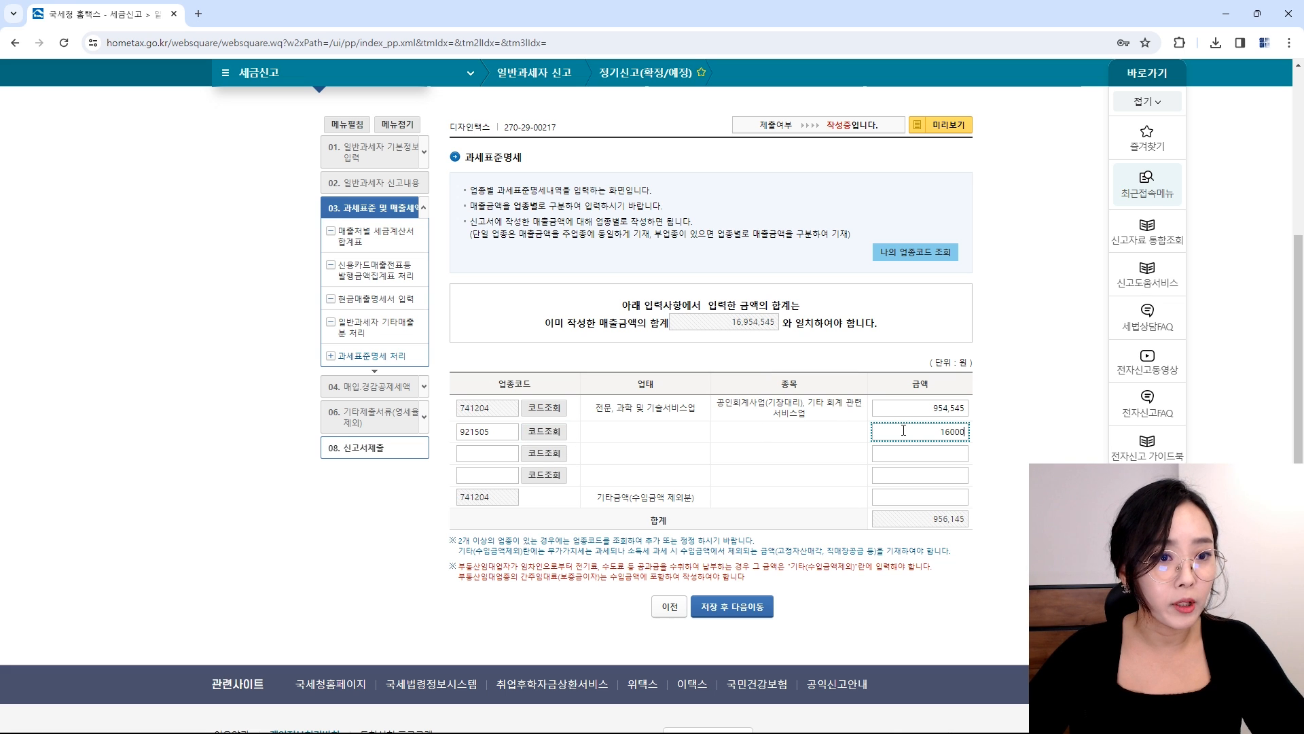
{"action": "key", "text": "Tab"}
{"action": "left_click", "coordinate": [733, 606]}
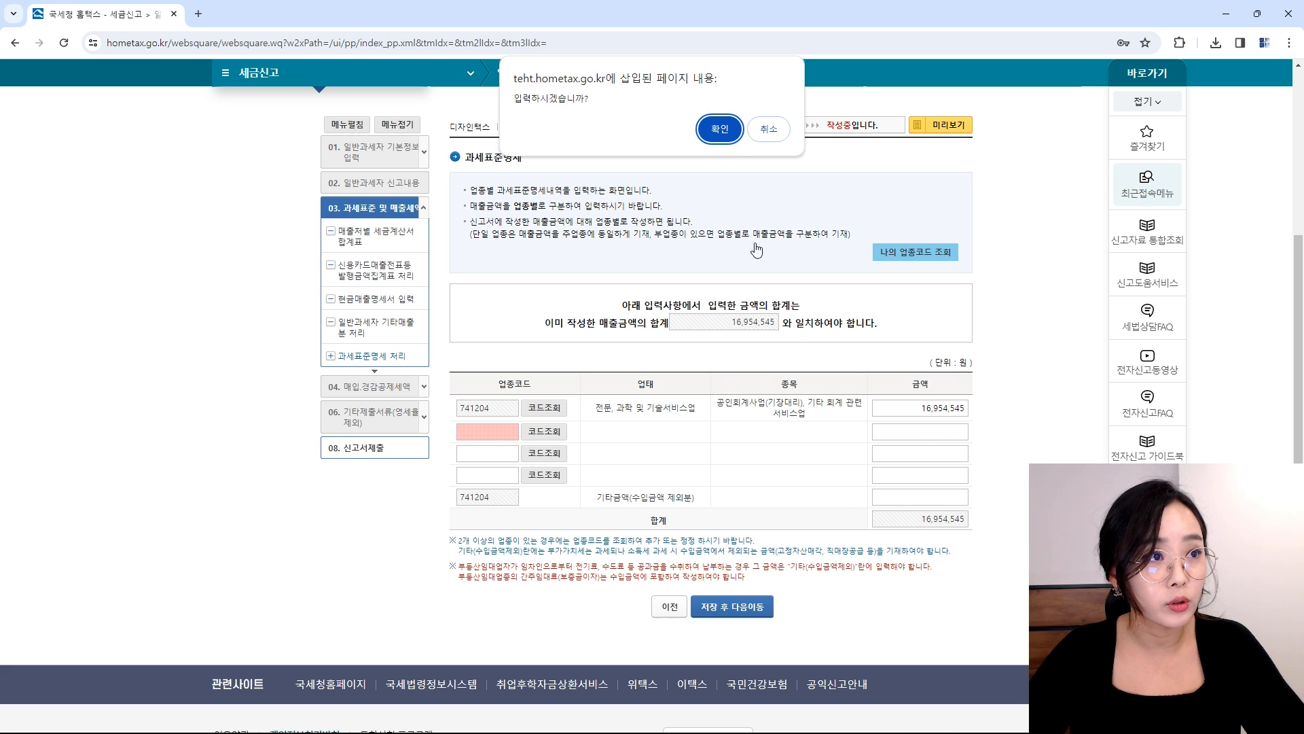
{"action": "left_click", "coordinate": [720, 129]}
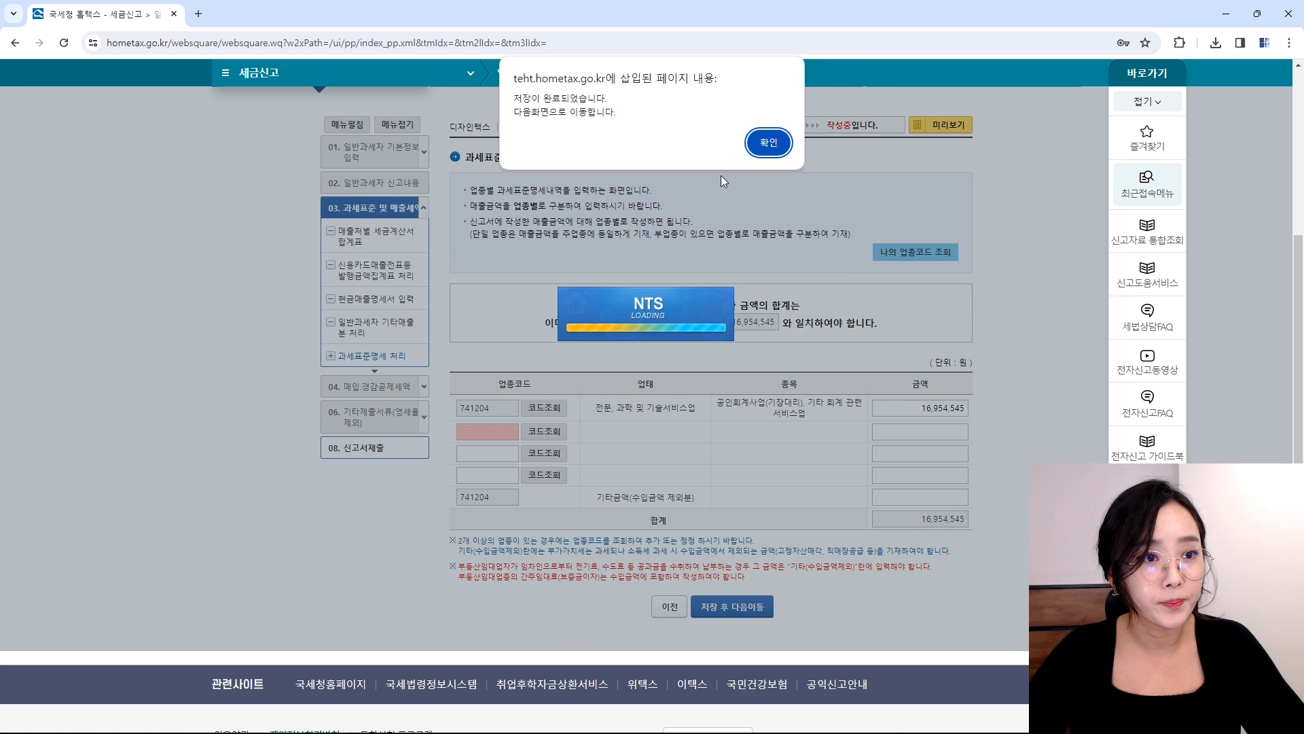
{"action": "left_click", "coordinate": [768, 142]}
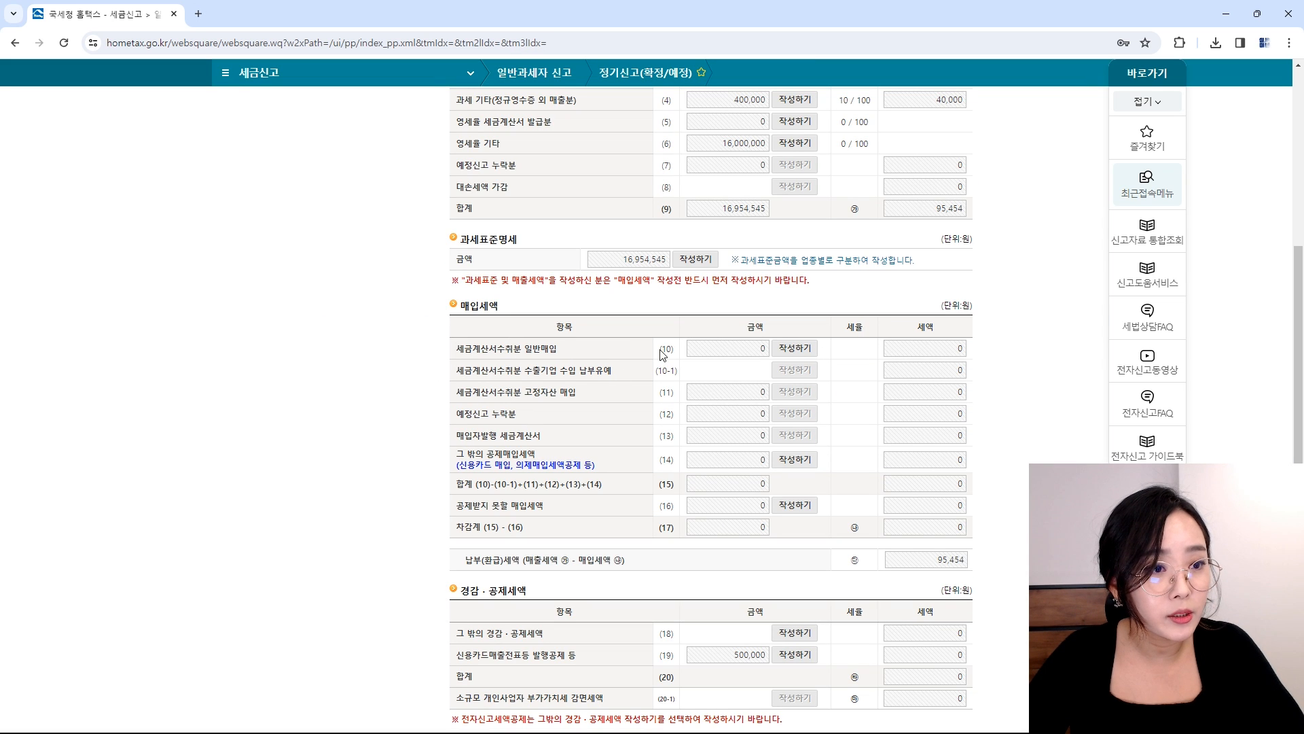
Step: Try loading received electronic tax invoices into the general purchases invoice summary for row (10)
{"action": "left_click", "coordinate": [788, 350]}
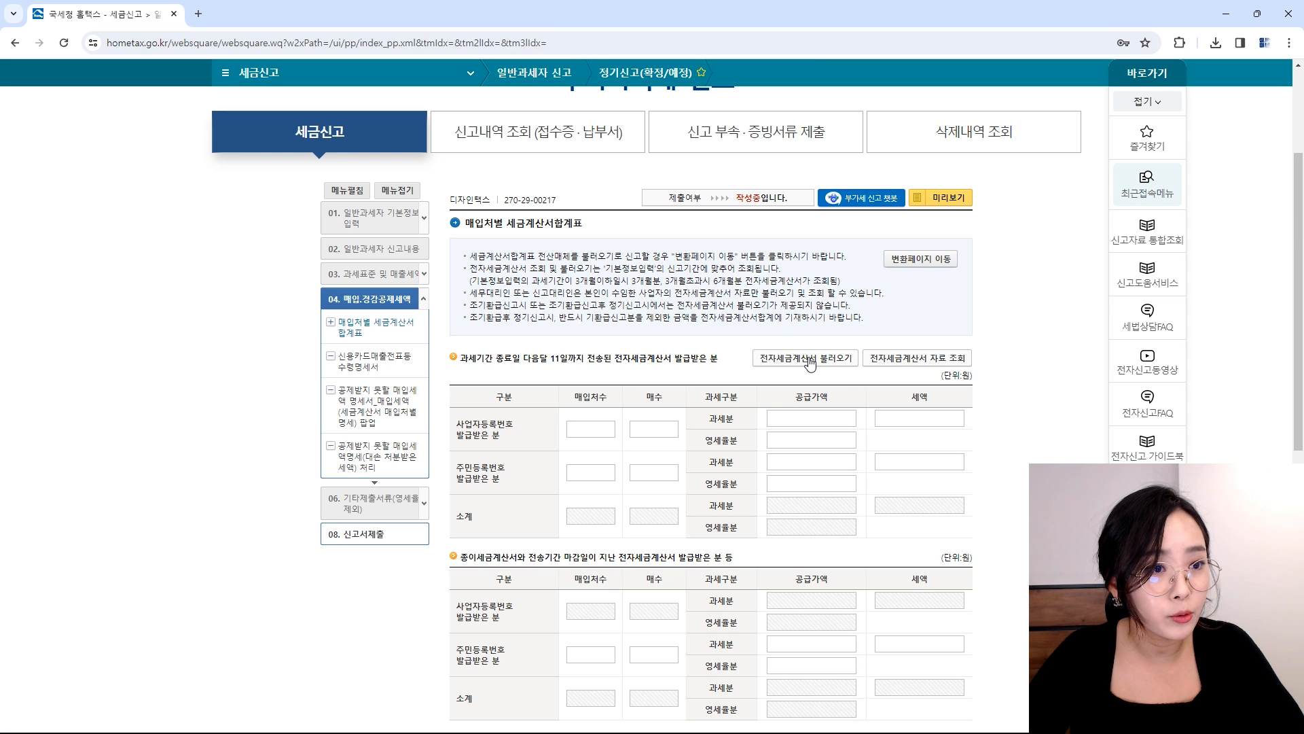
{"action": "left_click", "coordinate": [809, 364]}
{"action": "left_click", "coordinate": [773, 157]}
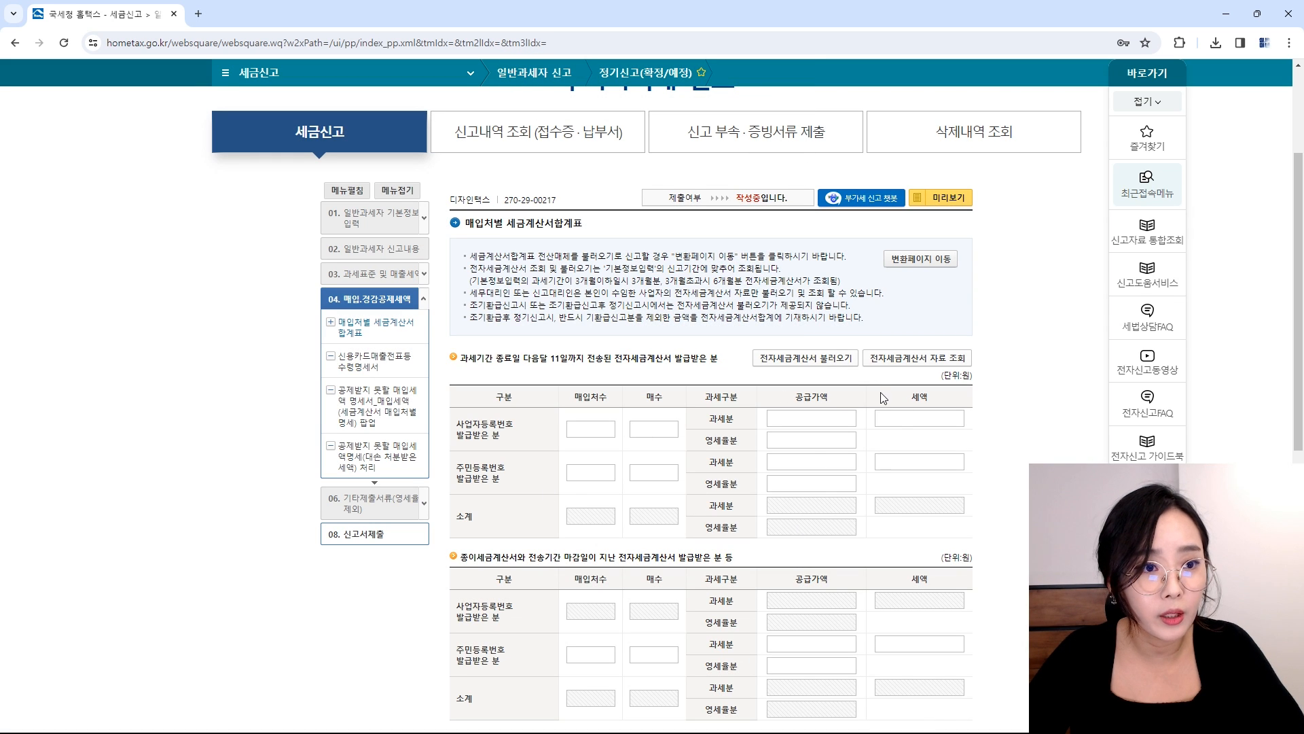
{"action": "scroll", "coordinate": [872, 404], "scroll_direction": "down", "scroll_amount": 2}
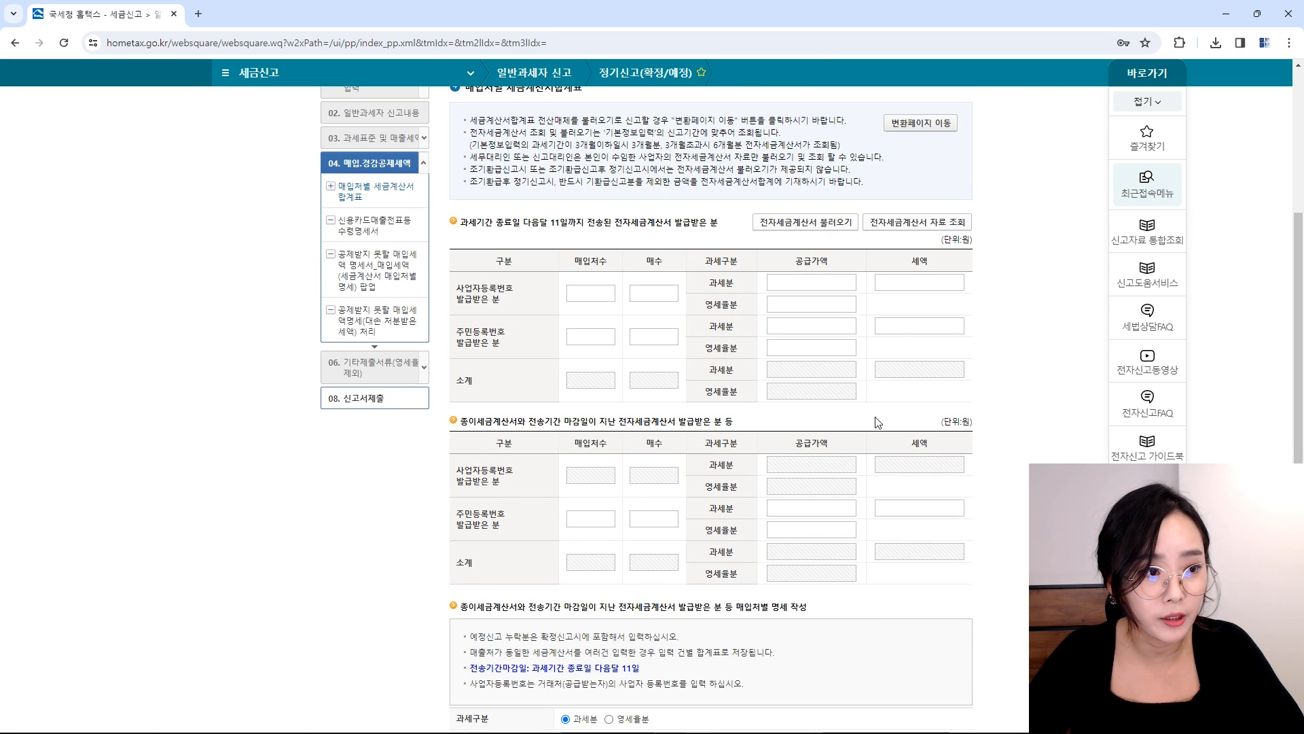
{"action": "scroll", "coordinate": [689, 357], "scroll_direction": "down", "scroll_amount": 2}
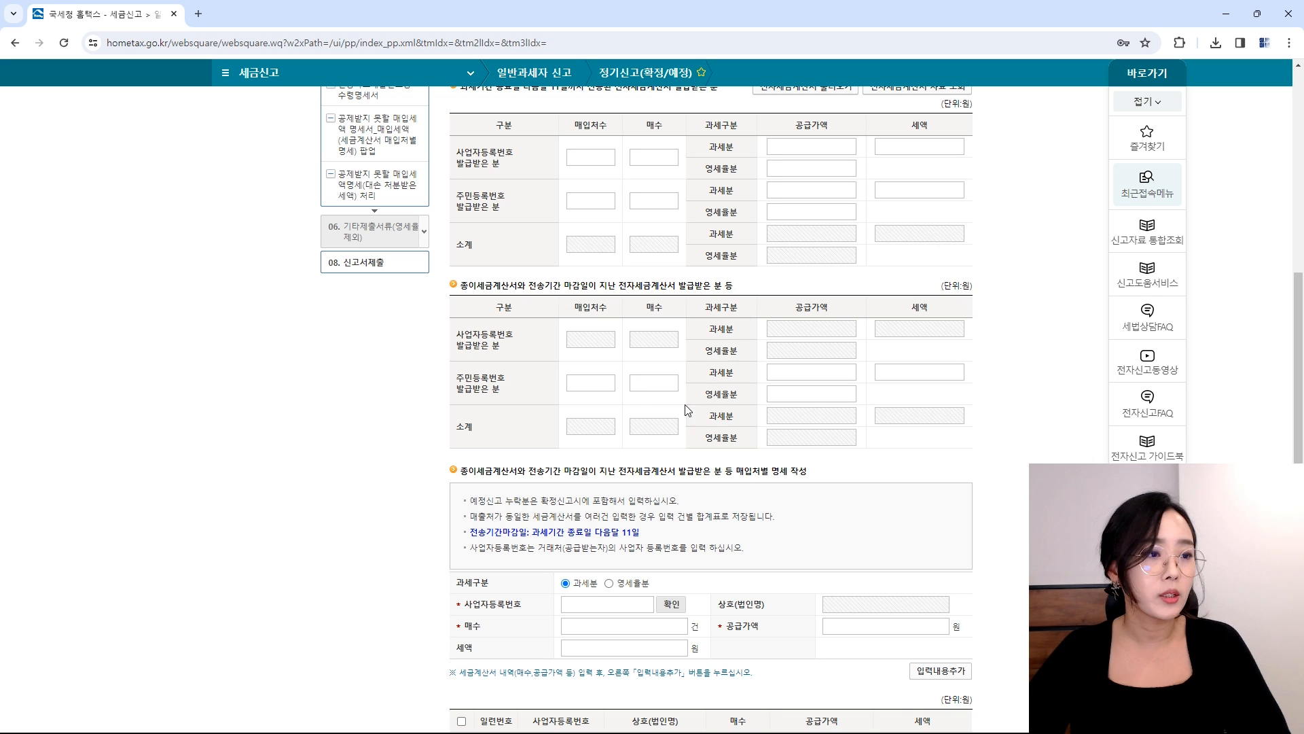
Step: Enter one paper invoice: 1 supplier, 1 invoice, 600,000 supply value with 60,000 tax, and finish
{"action": "left_click", "coordinate": [617, 607]}
{"action": "left_click", "coordinate": [619, 622]}
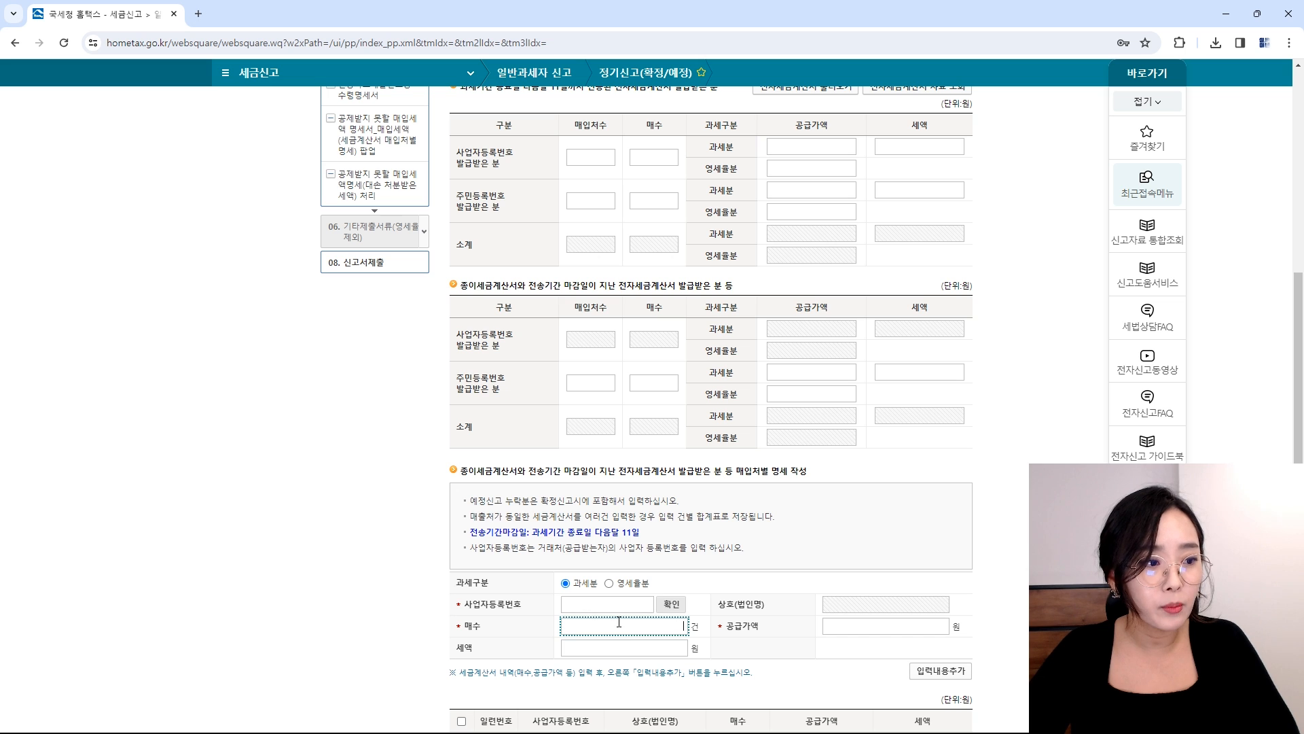
{"action": "left_click", "coordinate": [863, 620]}
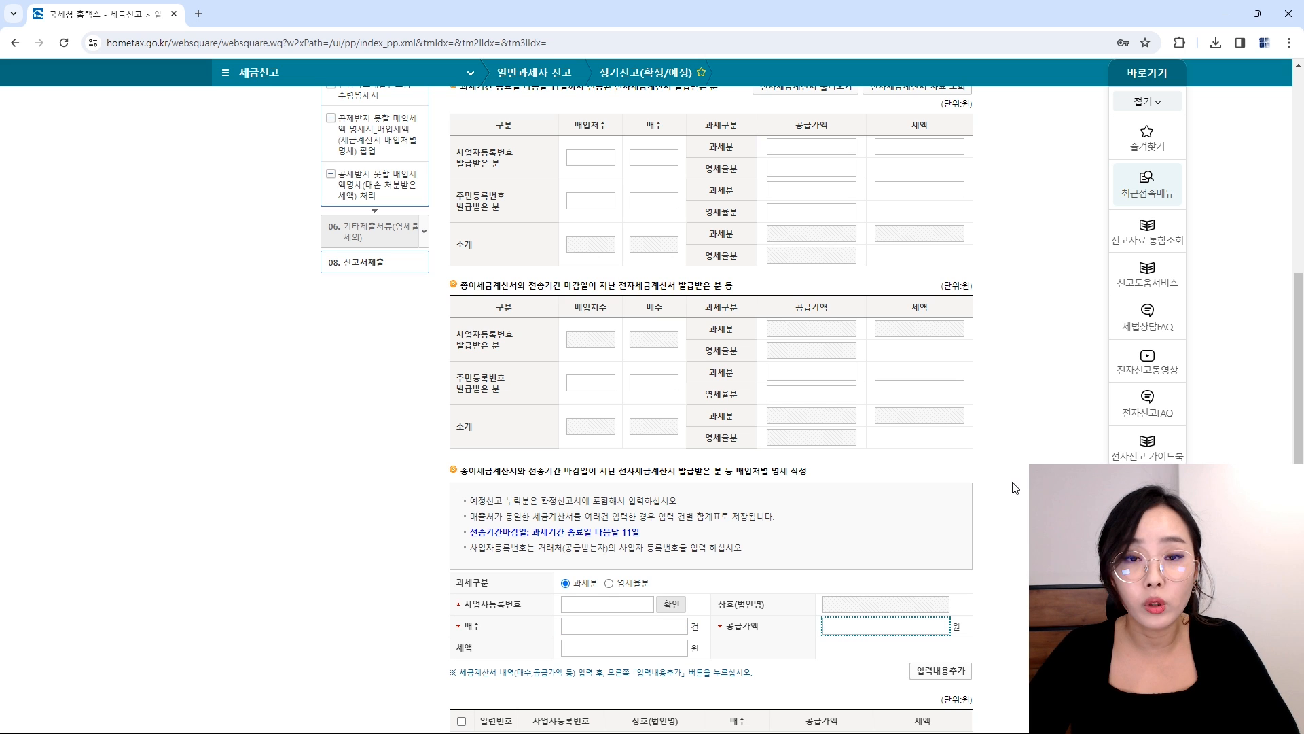
{"action": "scroll", "coordinate": [806, 418], "scroll_direction": "down", "scroll_amount": 5}
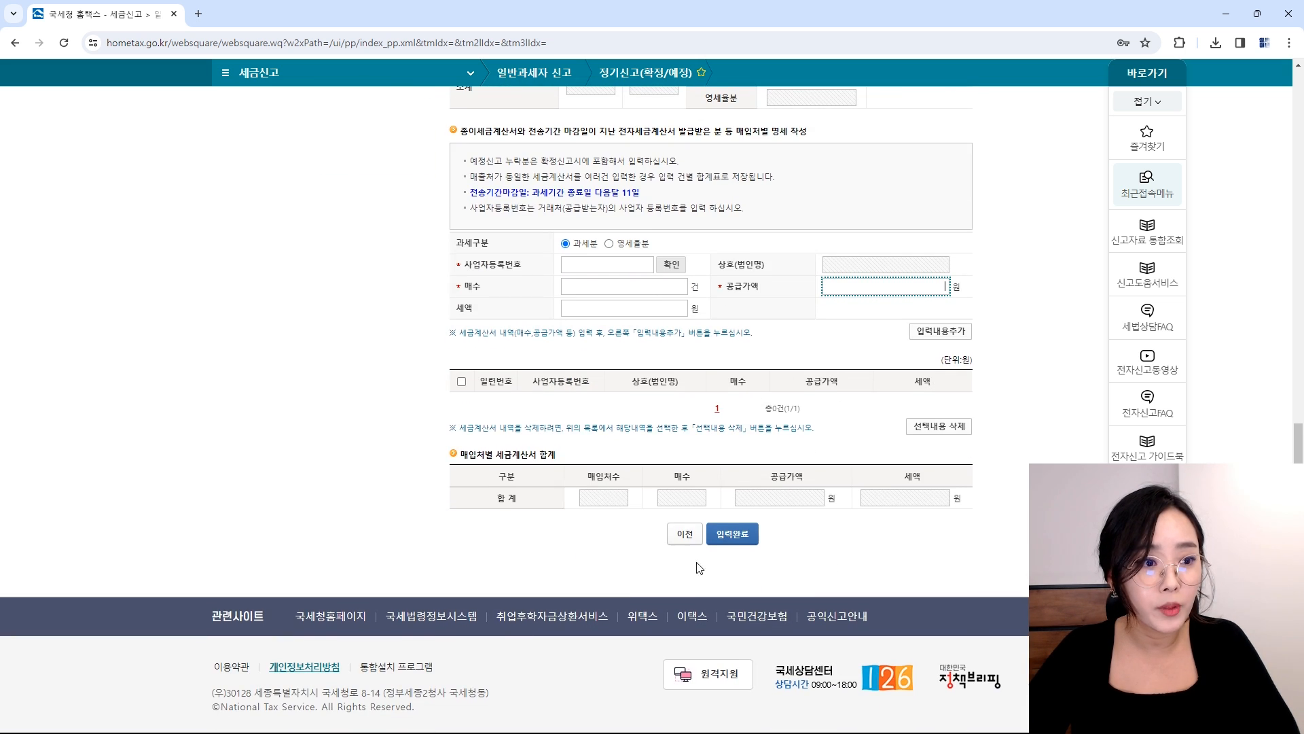
{"action": "scroll", "coordinate": [742, 503], "scroll_direction": "up", "scroll_amount": 8}
{"action": "scroll", "coordinate": [741, 504], "scroll_direction": "up", "scroll_amount": 4}
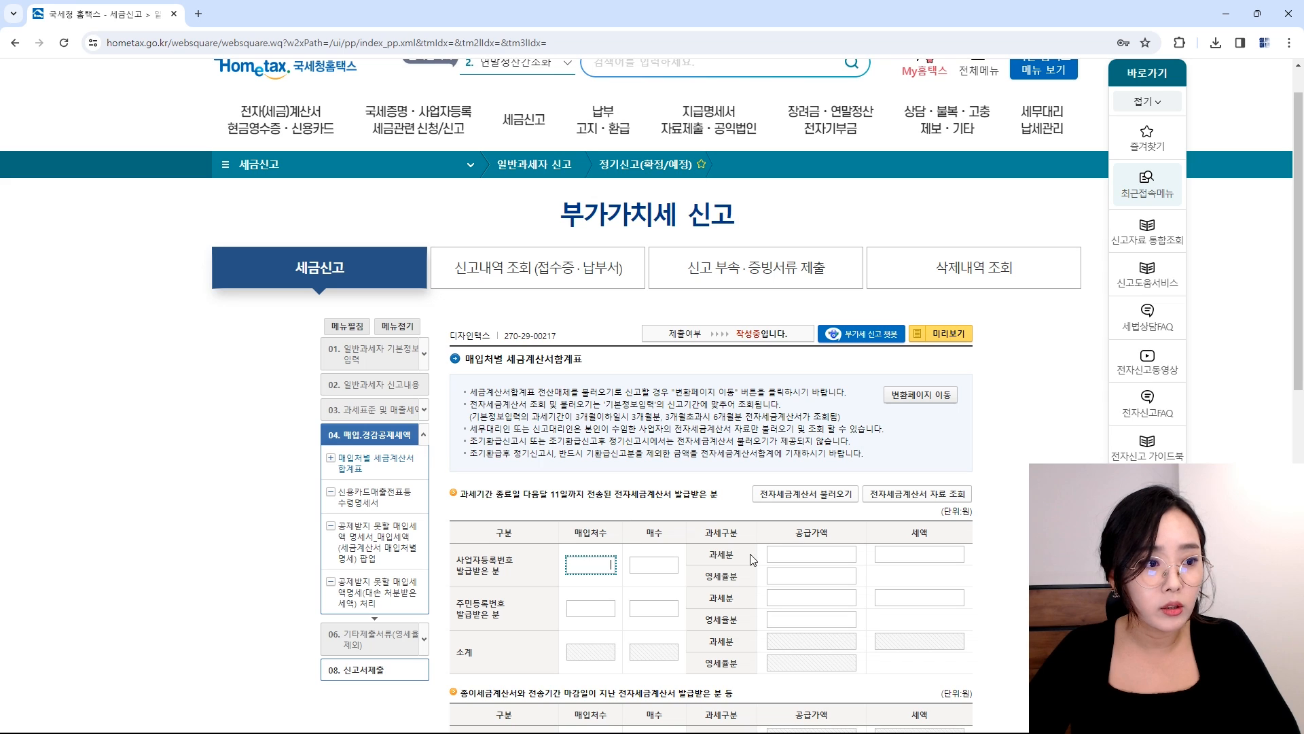
{"action": "type", "text": "1"}
{"action": "key", "text": "Tab"}
{"action": "type", "text": "1"}
{"action": "key", "text": "Tab"}
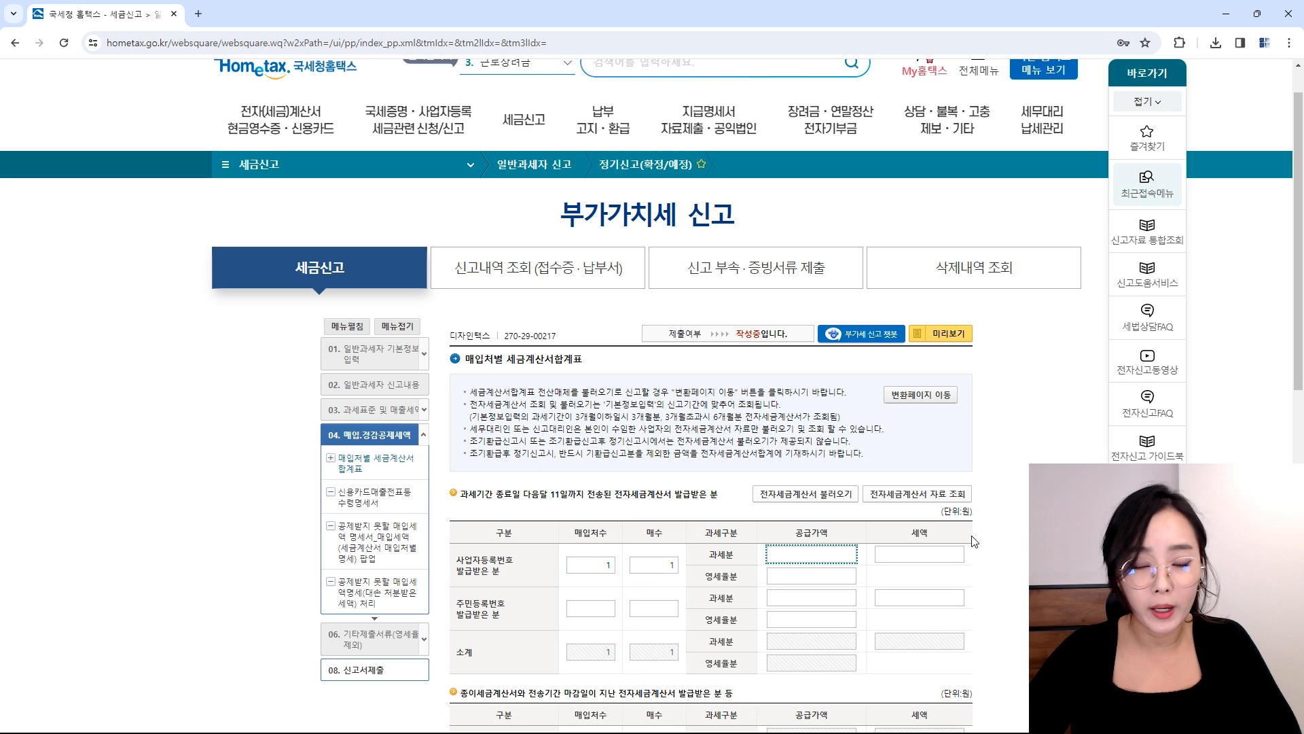
{"action": "type", "text": "600,000"}
{"action": "key", "text": "Tab"}
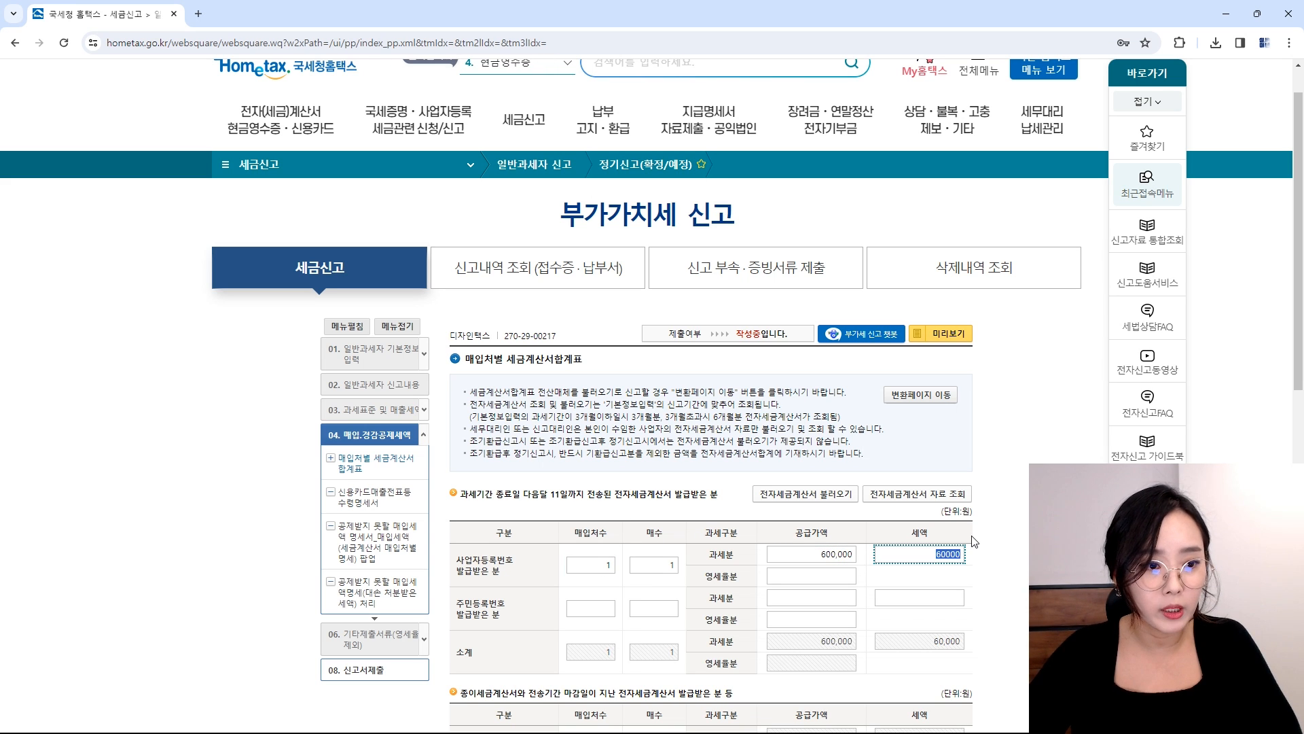
{"action": "key", "text": "Tab"}
{"action": "scroll", "coordinate": [976, 541], "scroll_direction": "down", "scroll_amount": 5}
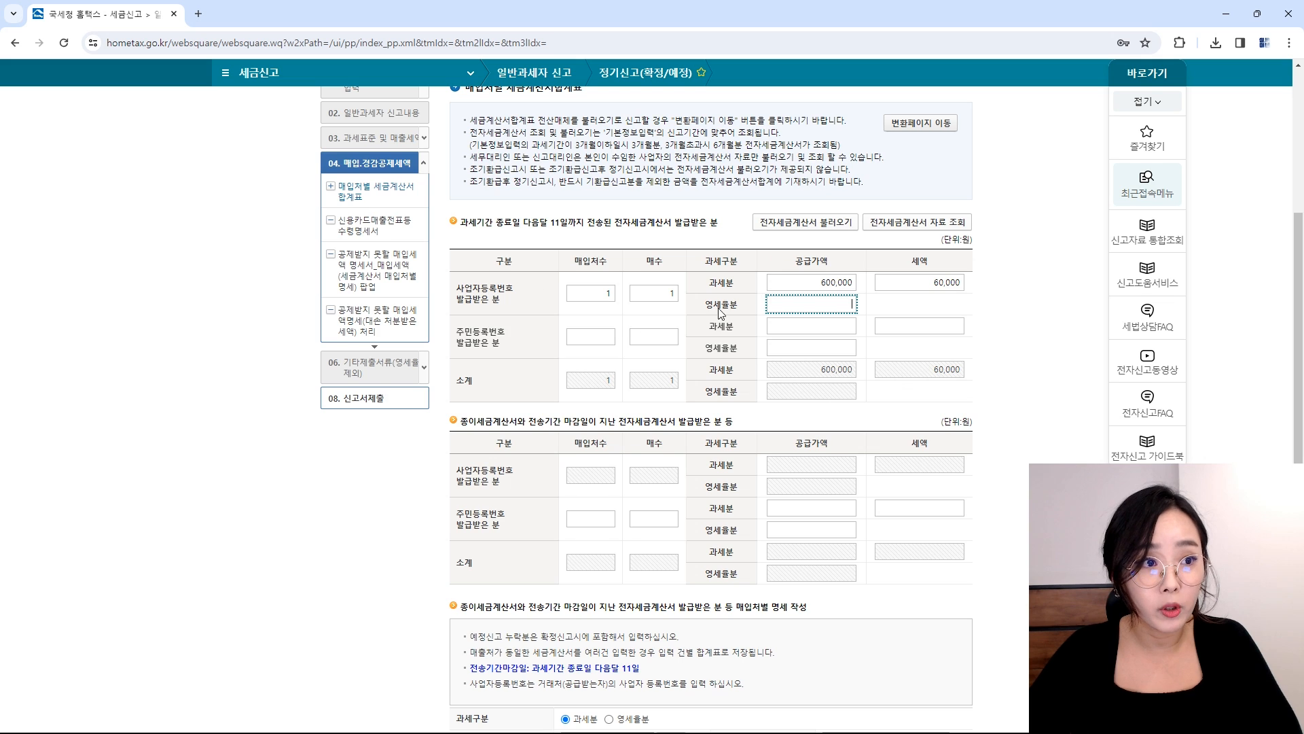
{"action": "scroll", "coordinate": [781, 452], "scroll_direction": "down", "scroll_amount": 5}
{"action": "left_click", "coordinate": [732, 534]}
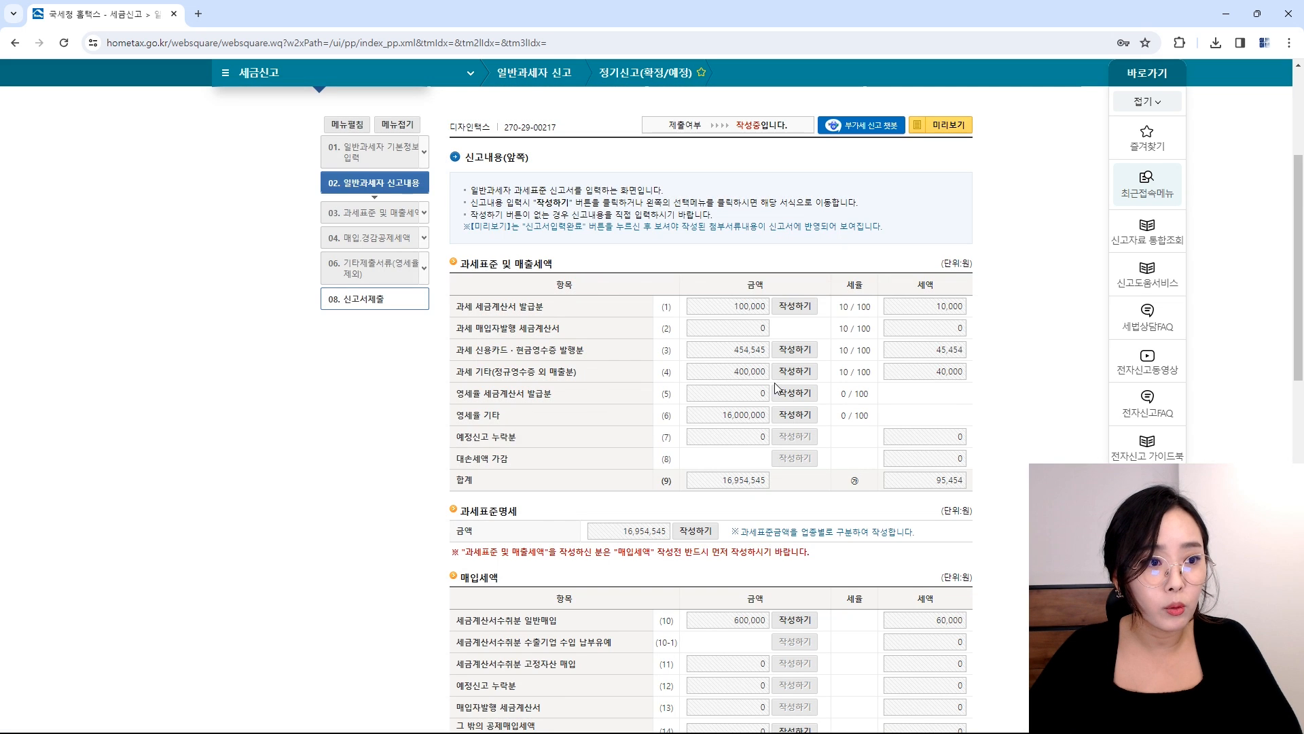
{"action": "scroll", "coordinate": [811, 507], "scroll_direction": "down", "scroll_amount": 2}
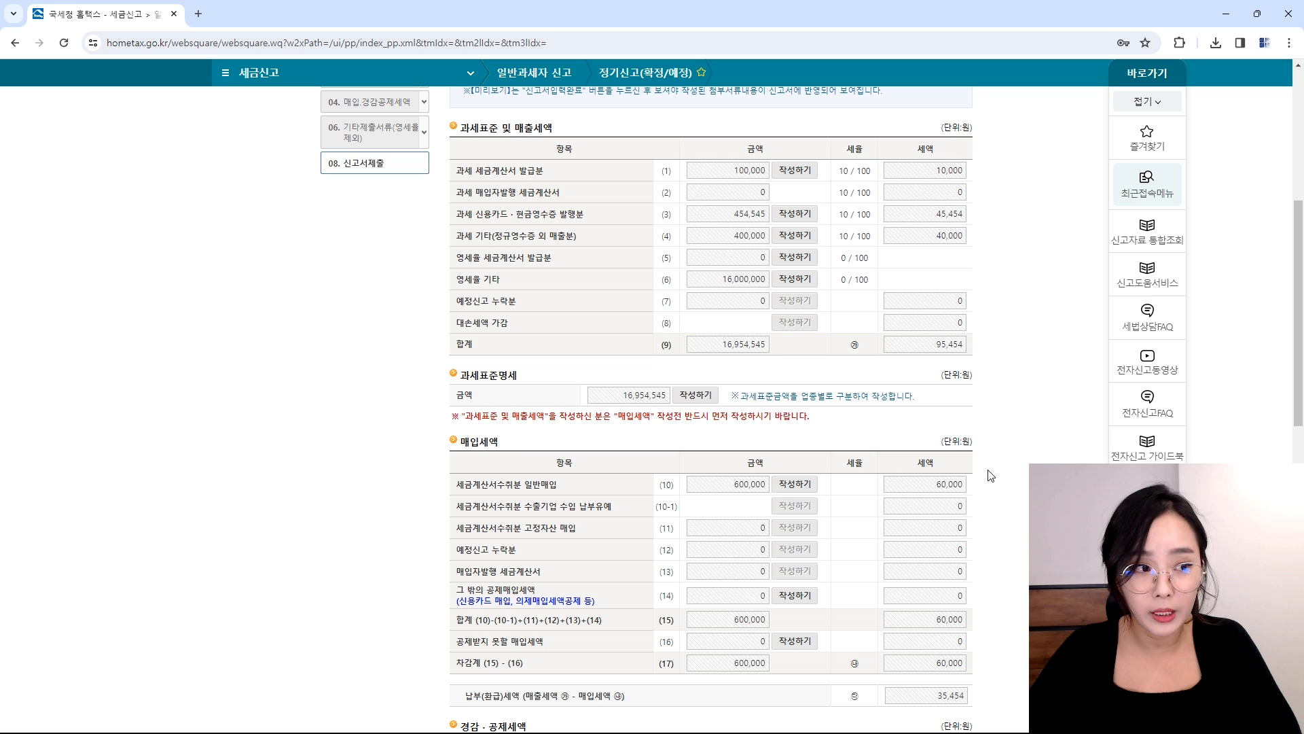
{"action": "scroll", "coordinate": [734, 397], "scroll_direction": "down", "scroll_amount": 1}
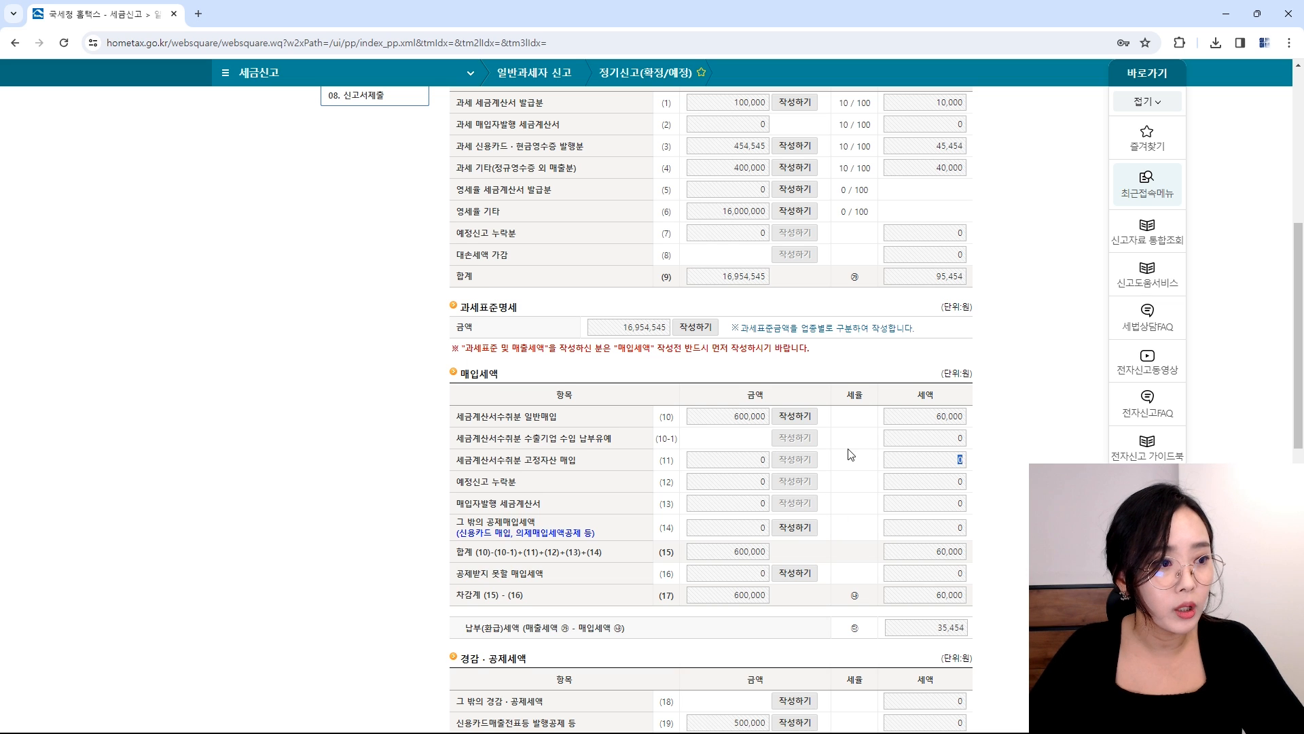
{"action": "scroll", "coordinate": [851, 454], "scroll_direction": "down", "scroll_amount": 1}
Step: Fill the non-deductible statement with the non-business small passenger car reason, 6 invoices, 100,000 supply
{"action": "left_click", "coordinate": [798, 507]}
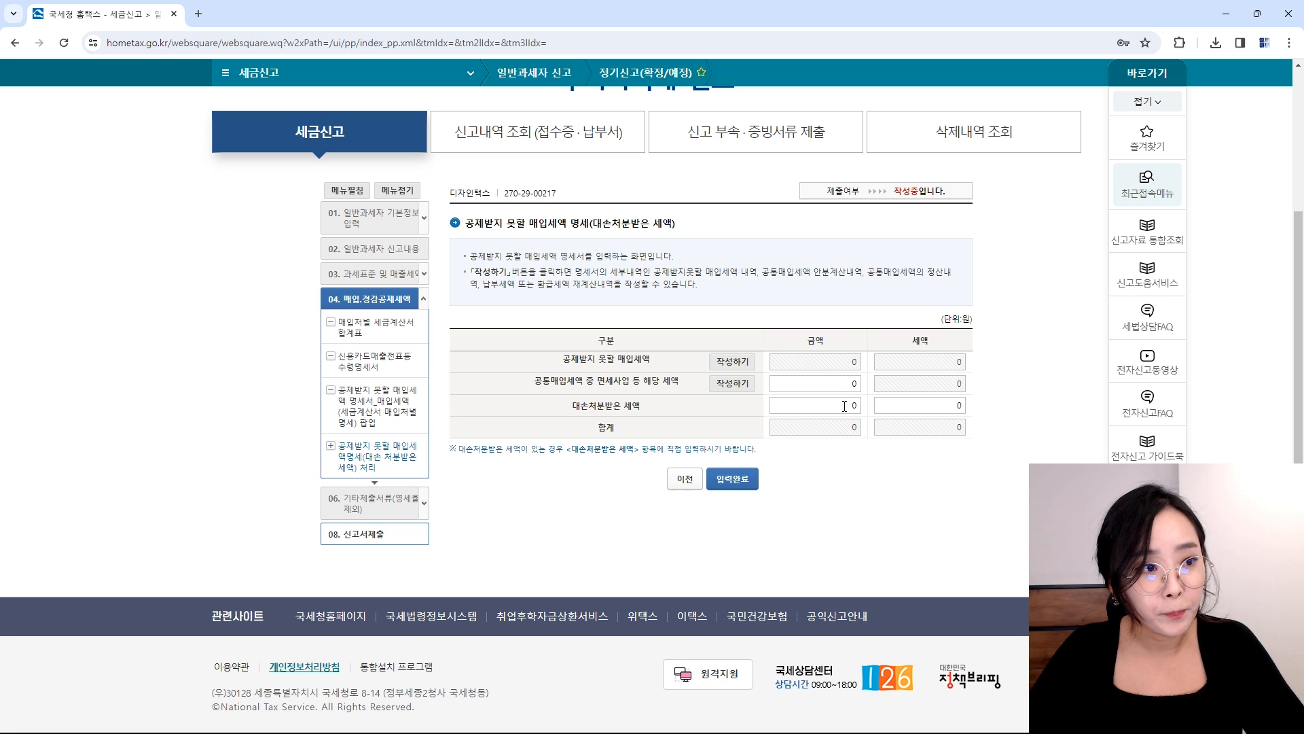
{"action": "left_click", "coordinate": [731, 362]}
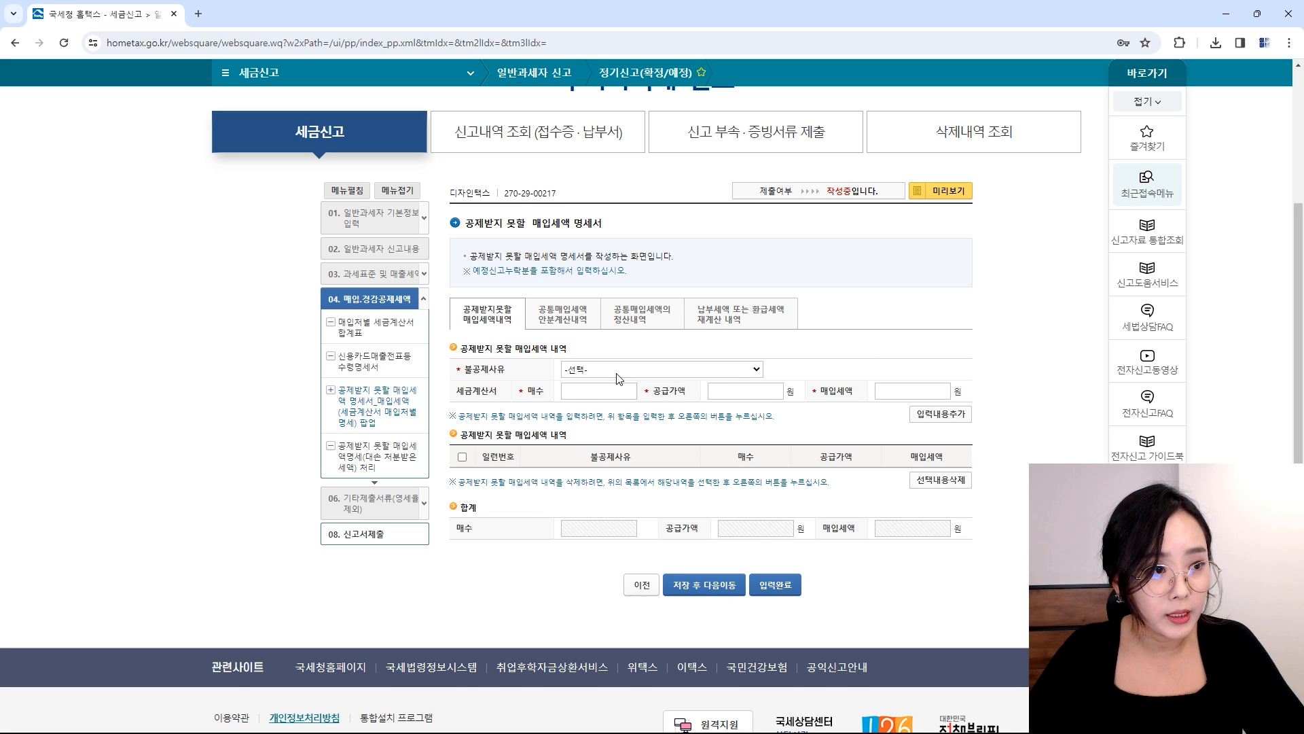
{"action": "left_click", "coordinate": [617, 373]}
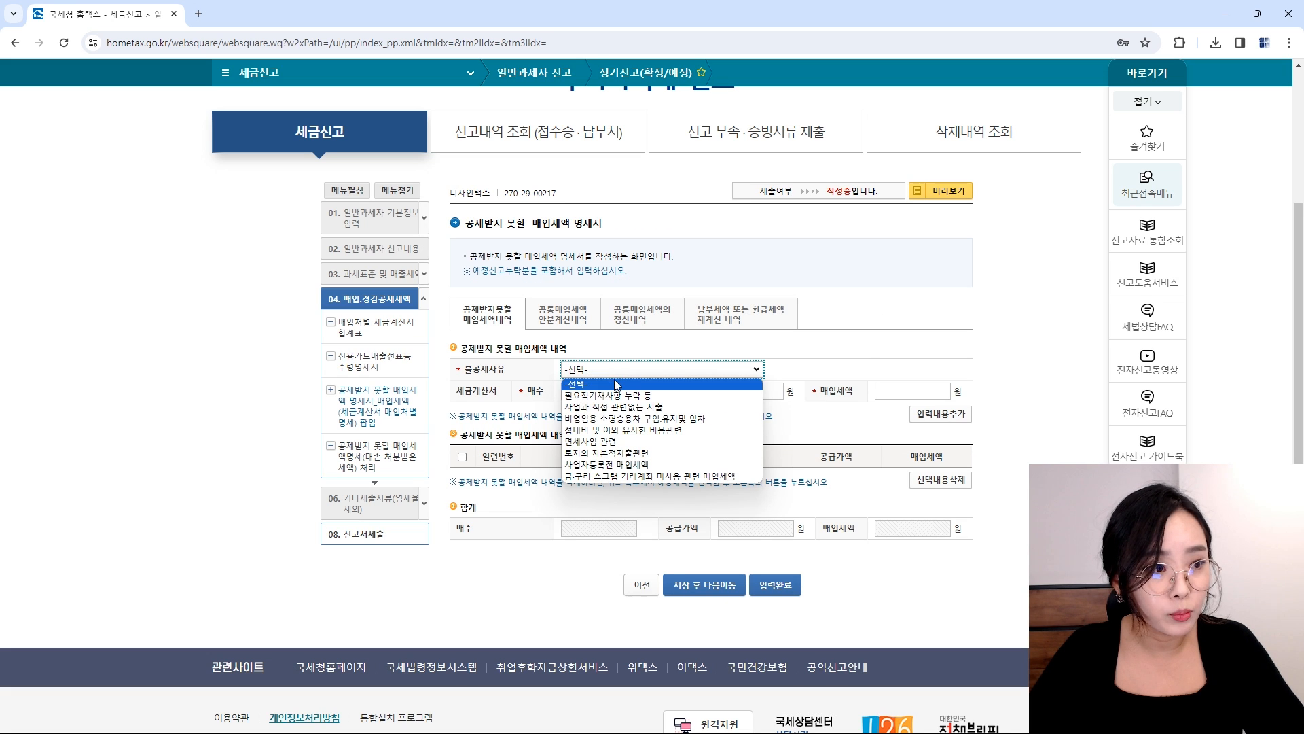
{"action": "left_click", "coordinate": [637, 419]}
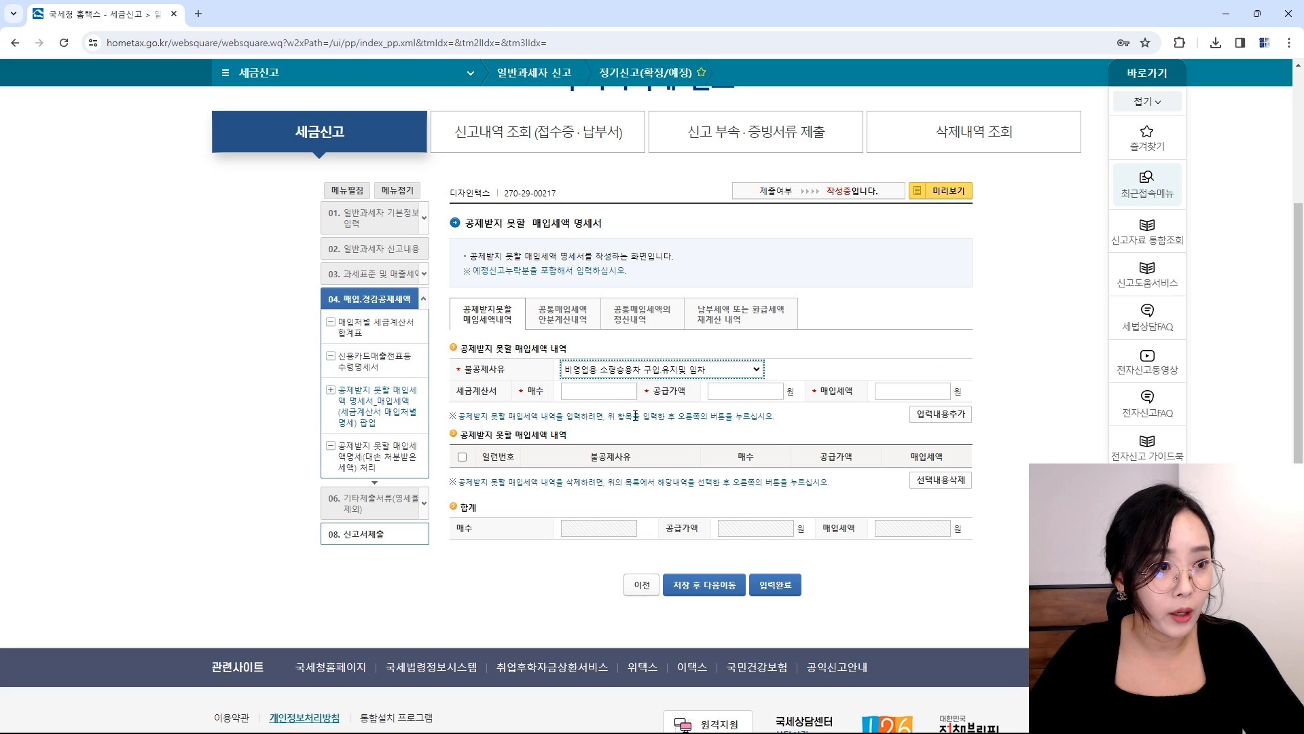
{"action": "key", "text": "Tab"}
{"action": "type", "text": "6"}
{"action": "key", "text": "Tab"}
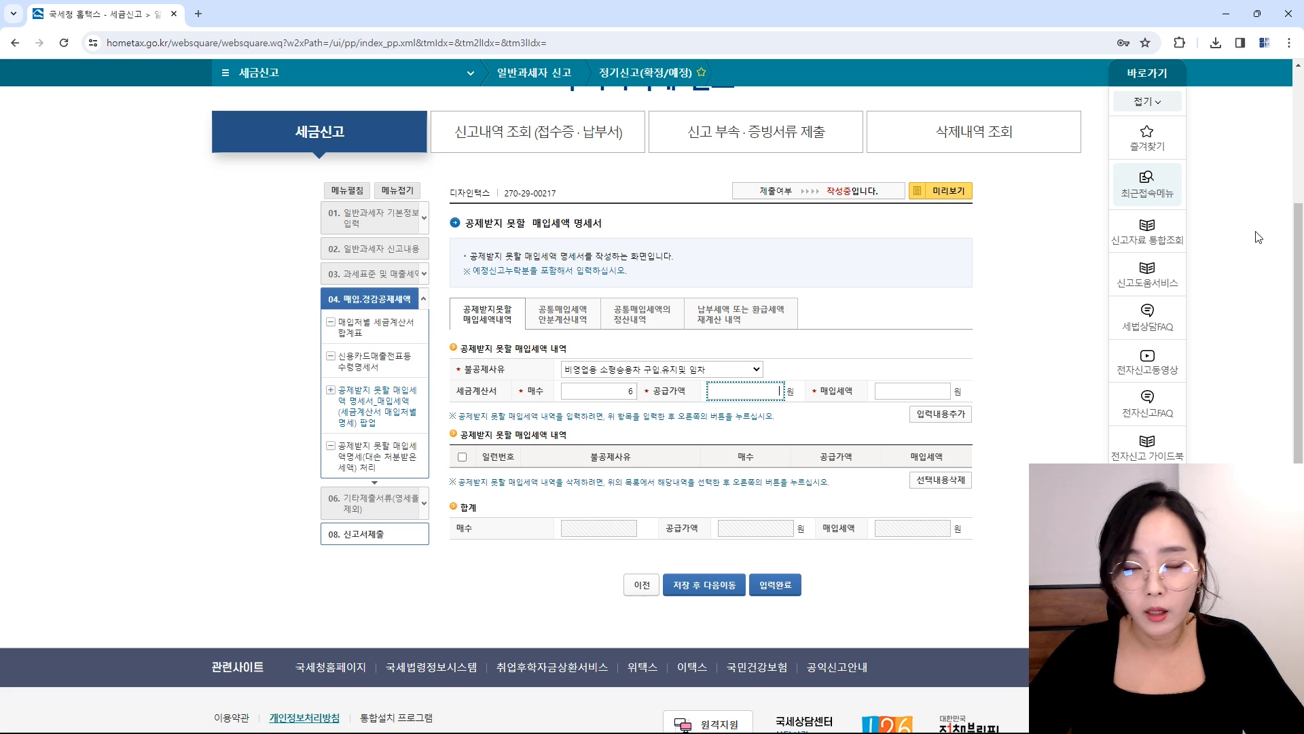
{"action": "type", "text": "100,000"}
{"action": "key", "text": "Tab"}
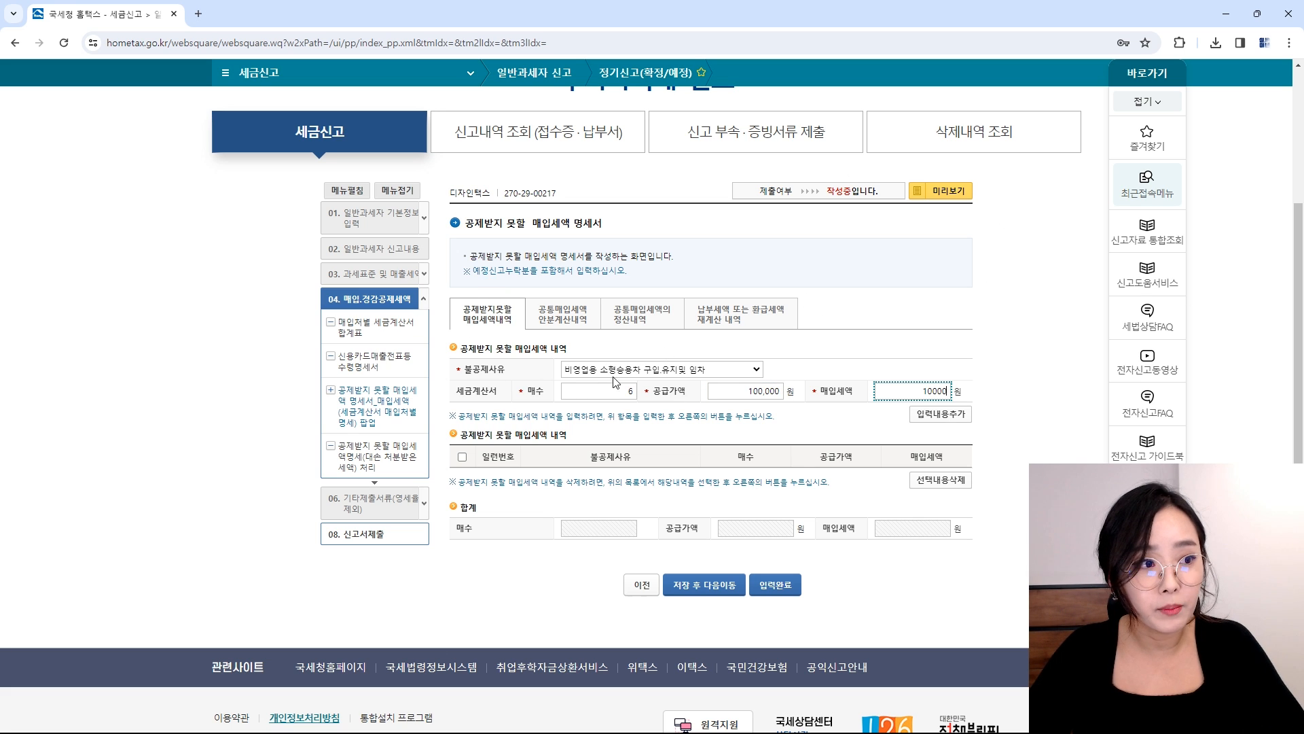
{"action": "left_click", "coordinate": [631, 370]}
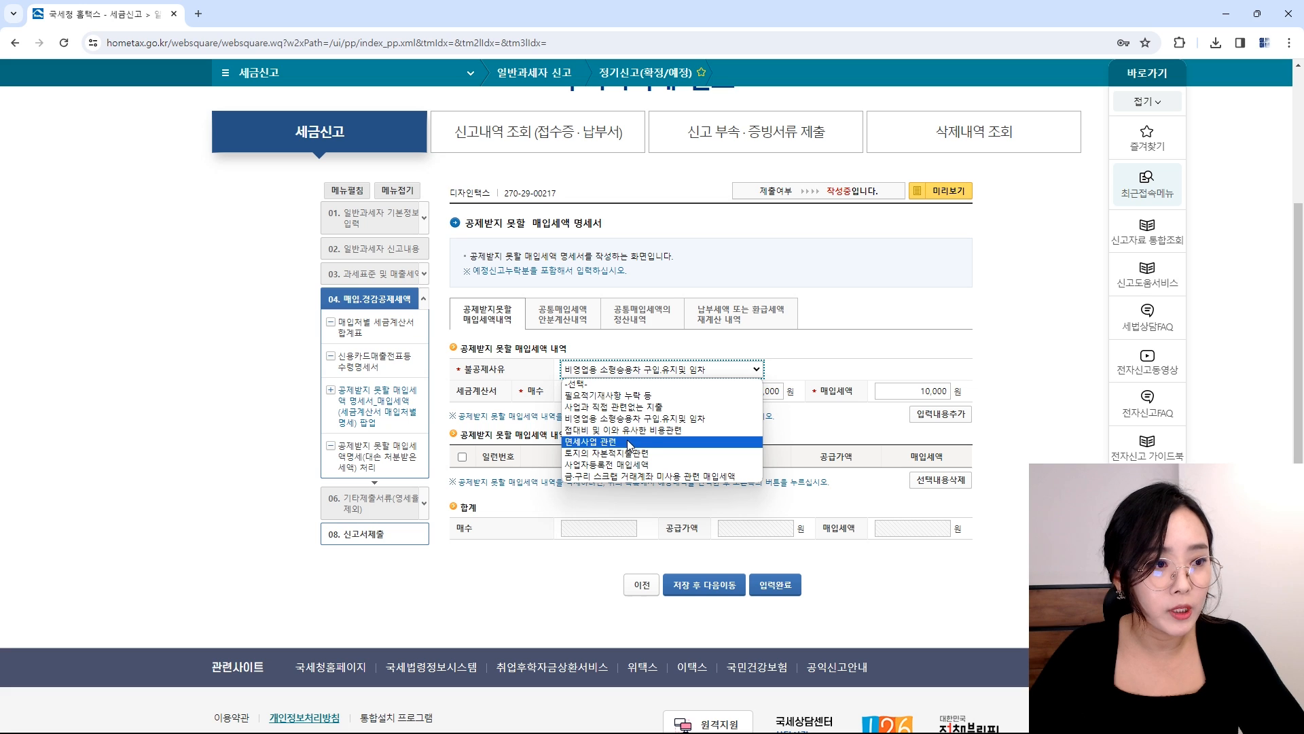
{"action": "left_click", "coordinate": [624, 419]}
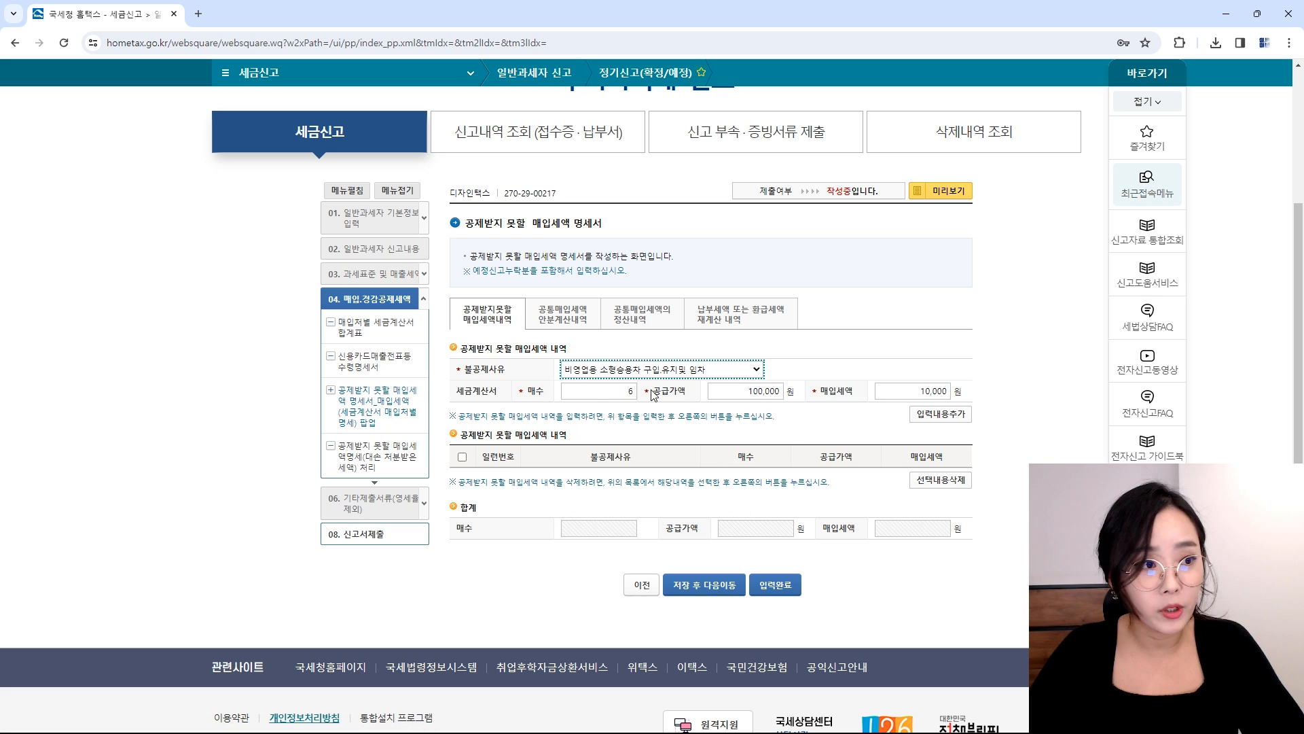
Step: Save each section through the common purchase-tax settlement to reach the recalculation section
{"action": "left_click", "coordinate": [707, 586]}
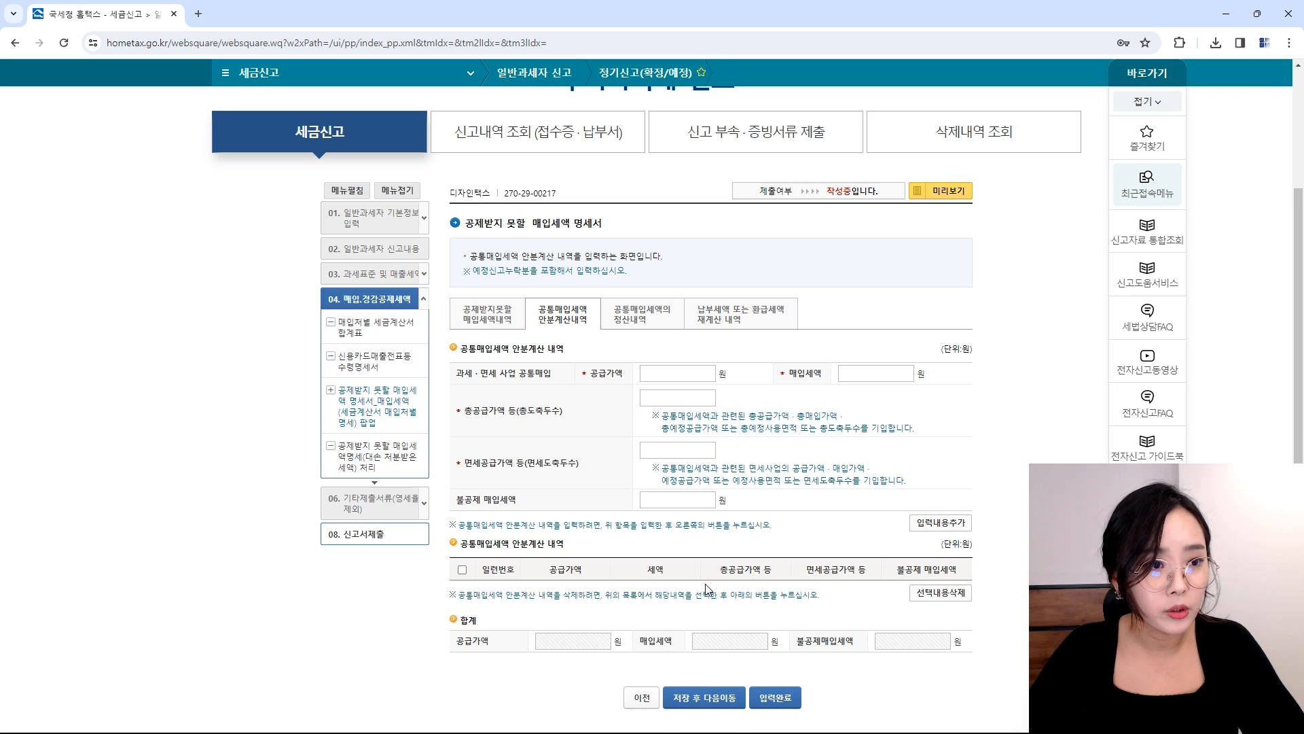
{"action": "left_click", "coordinate": [710, 698]}
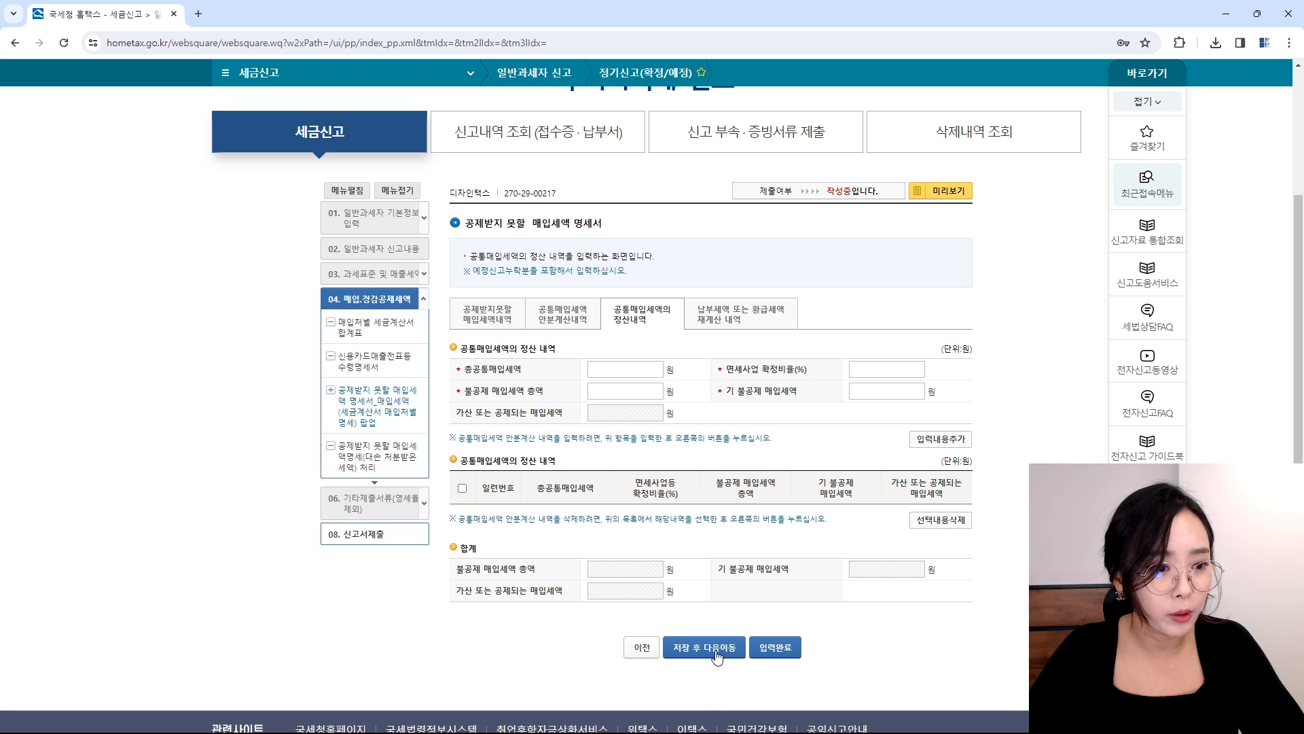
{"action": "left_click", "coordinate": [715, 652]}
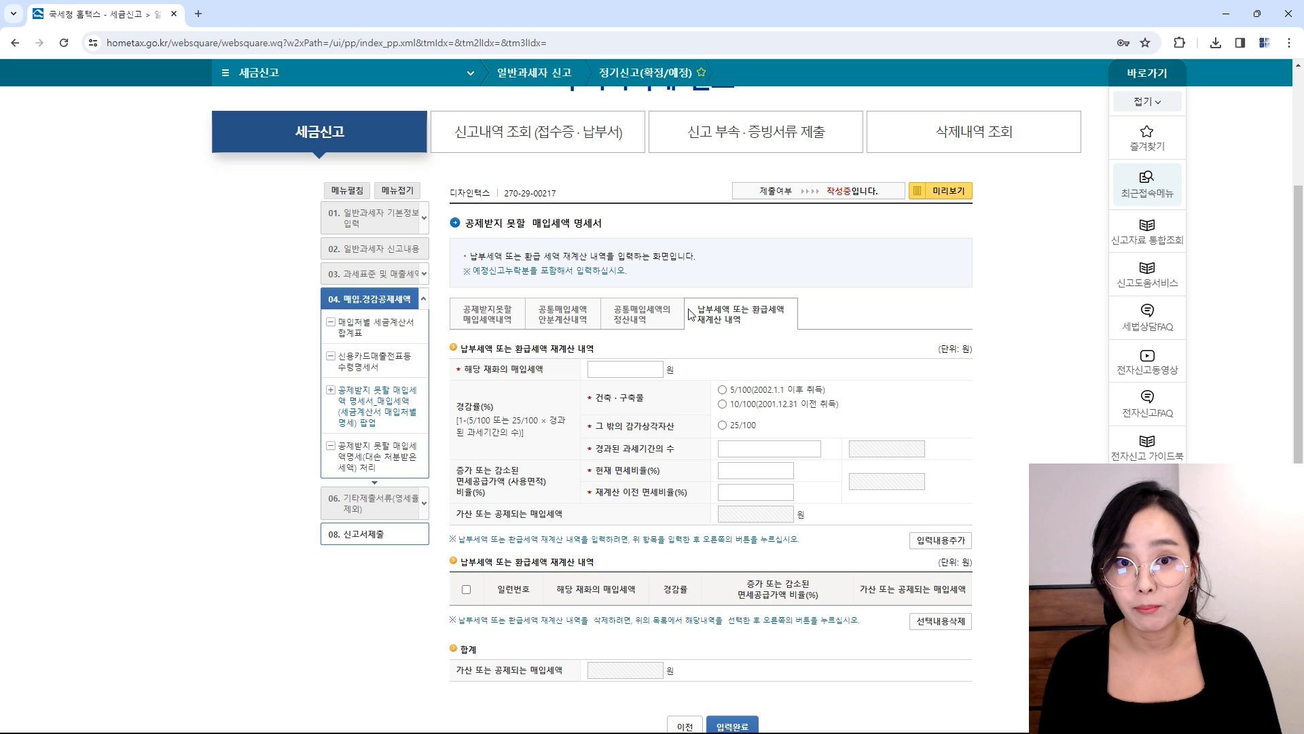
{"action": "scroll", "coordinate": [748, 584], "scroll_direction": "down", "scroll_amount": 2}
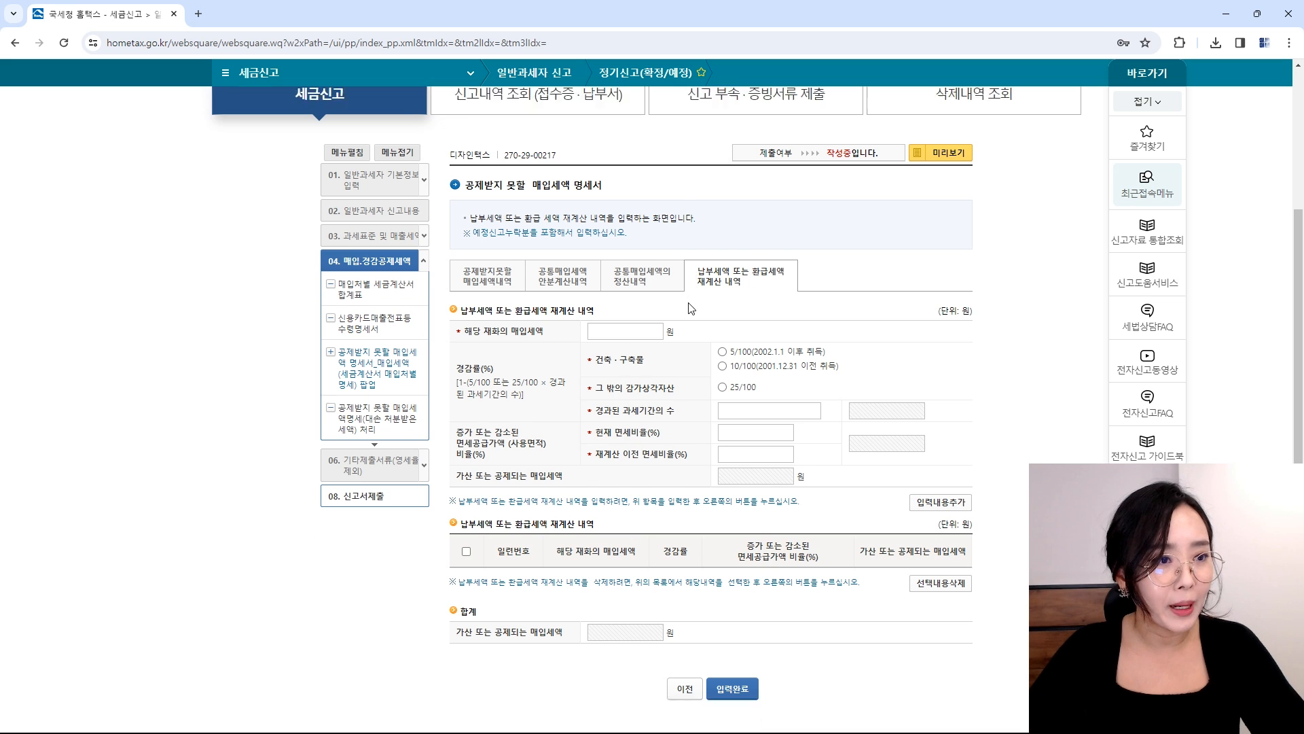
Step: Enter one non-deductible invoice for a non-business small passenger car with 100,000 supply value
{"action": "left_click", "coordinate": [750, 589]}
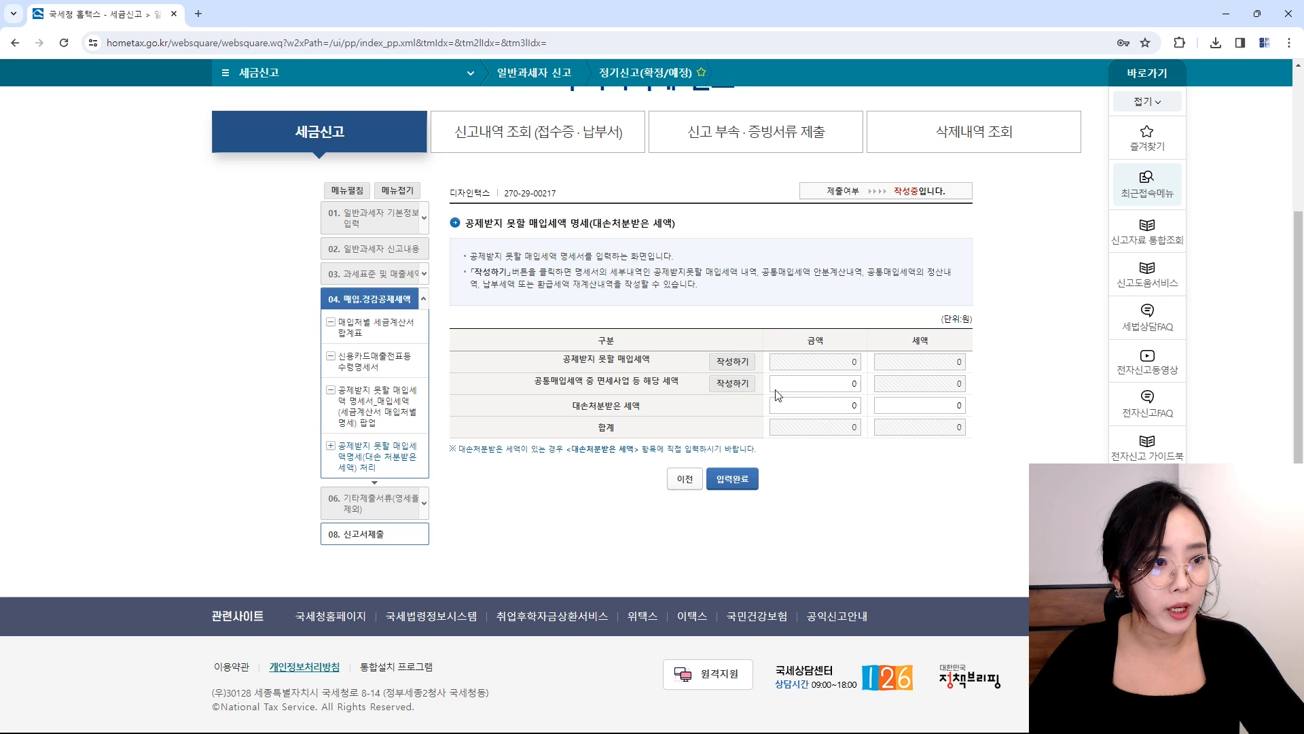
{"action": "left_click", "coordinate": [728, 363]}
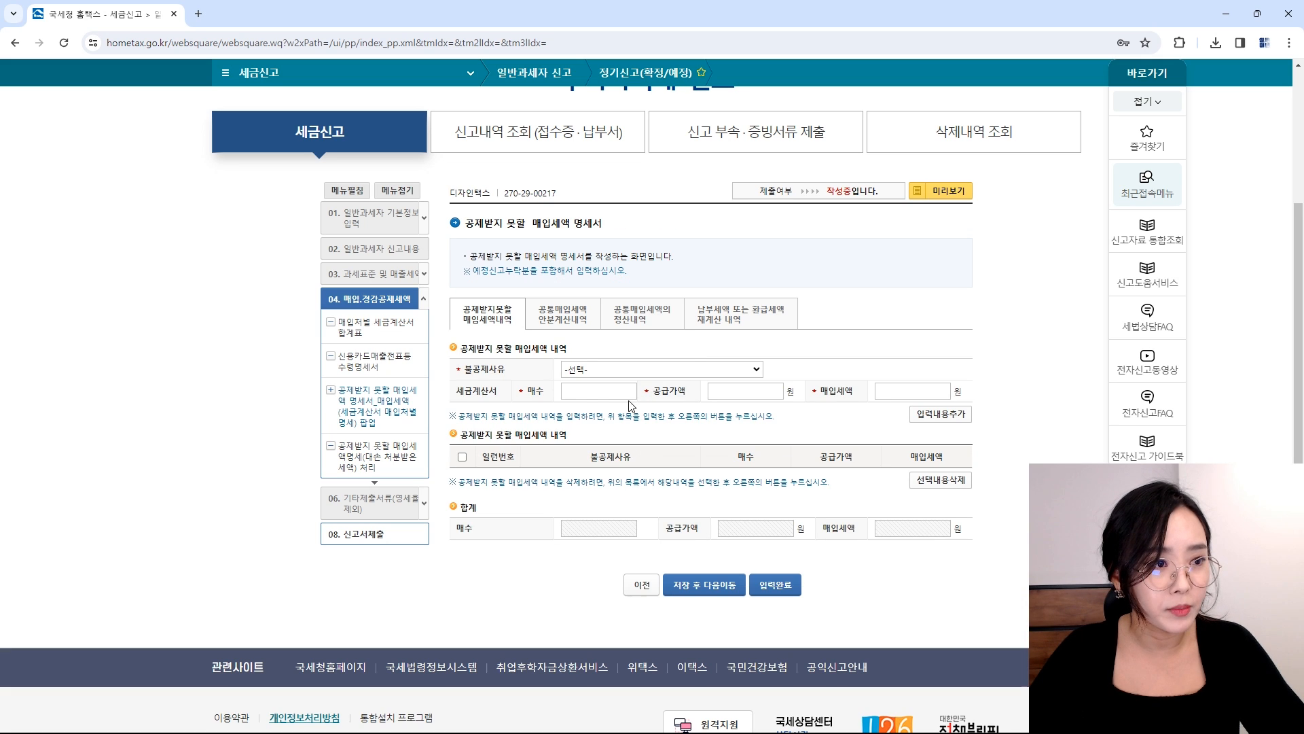
{"action": "left_click", "coordinate": [604, 369]}
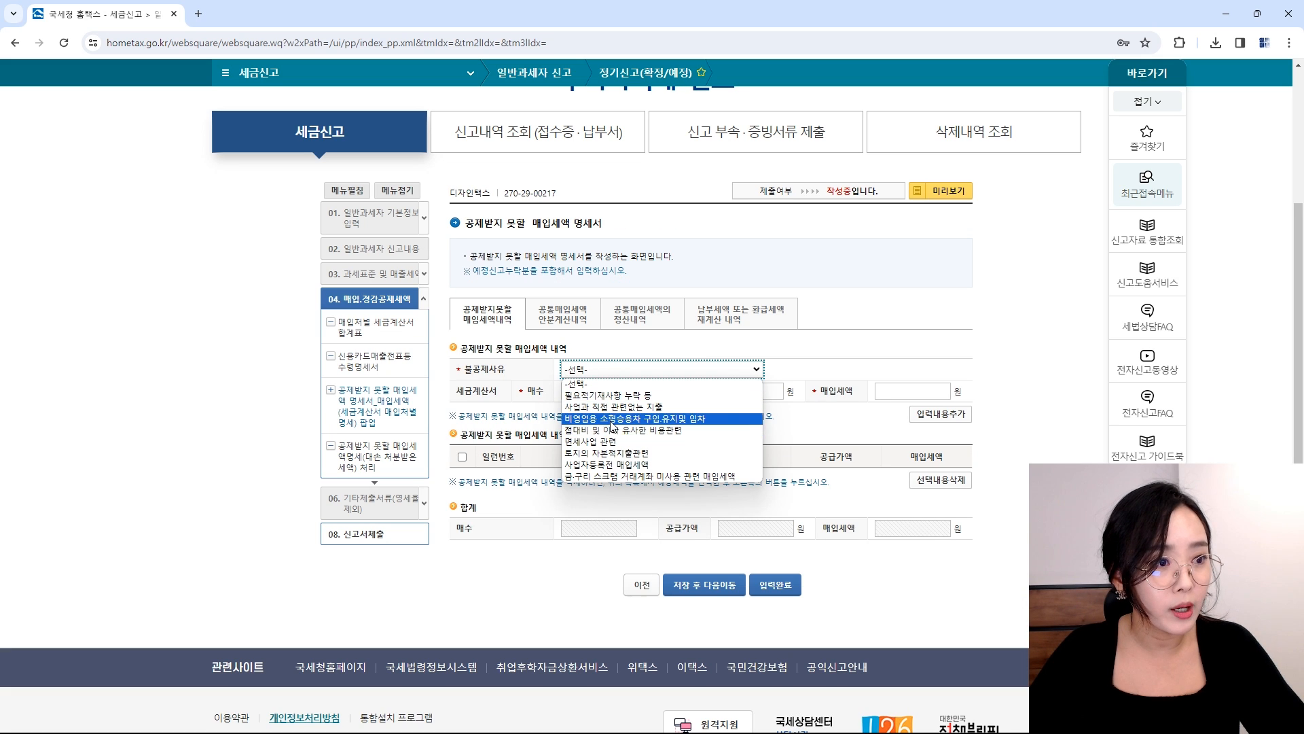
{"action": "left_click", "coordinate": [619, 419]}
{"action": "left_click", "coordinate": [601, 392]}
{"action": "type", "text": "1"}
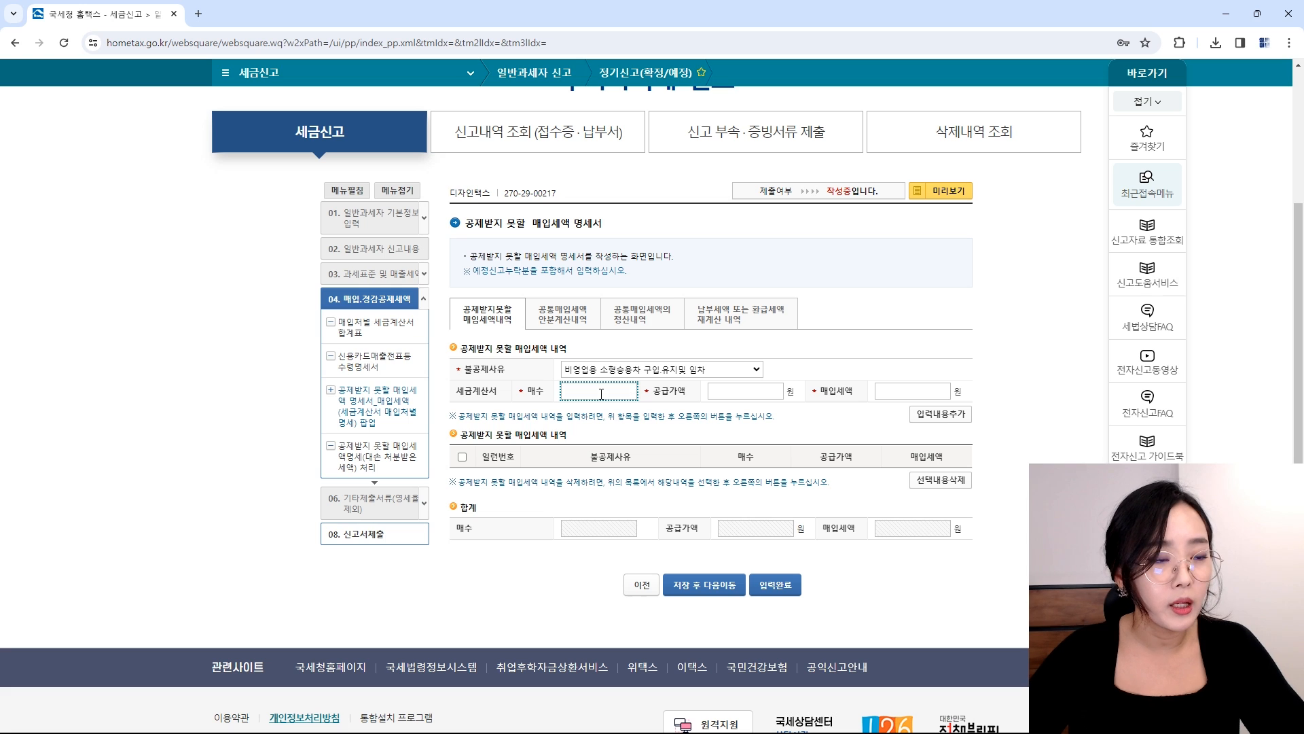
{"action": "key", "text": "Tab"}
{"action": "type", "text": "1"}
{"action": "key", "text": "Tab"}
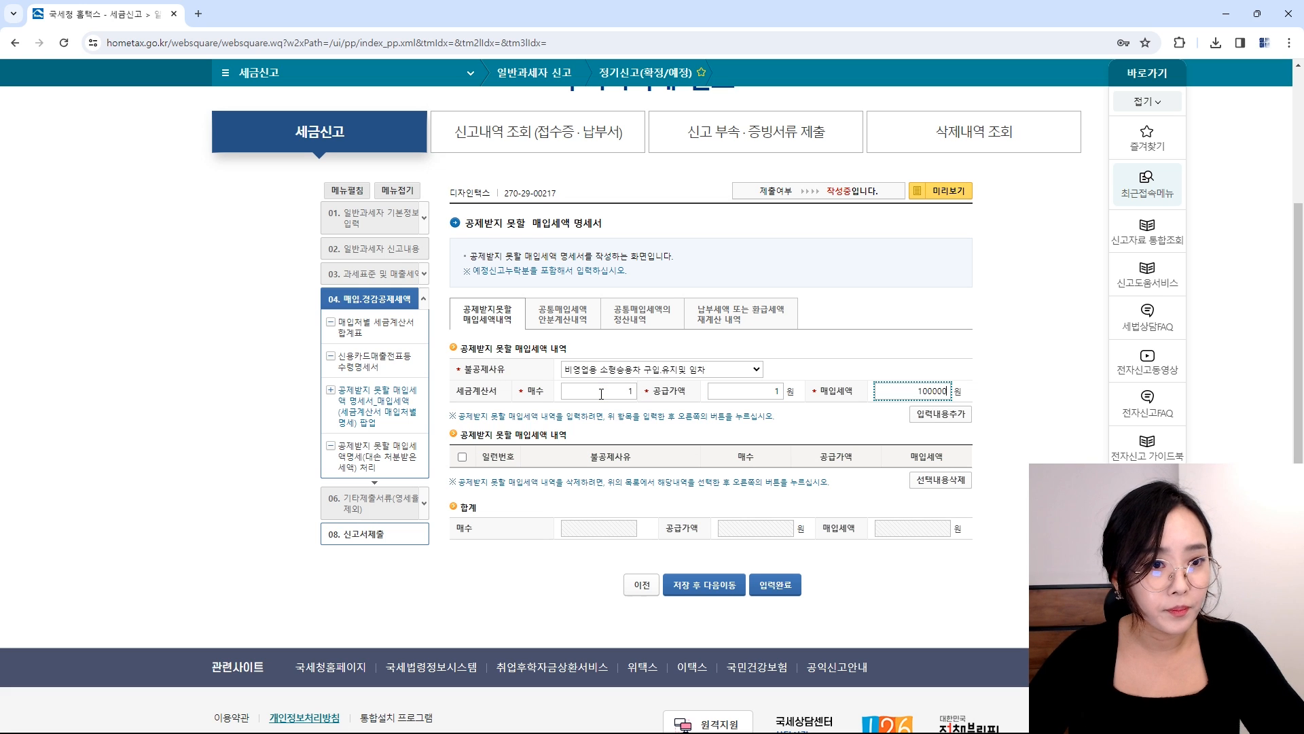
{"action": "key", "text": "Tab"}
{"action": "left_click_drag", "start_coordinate": [773, 392], "coordinate": [849, 394]}
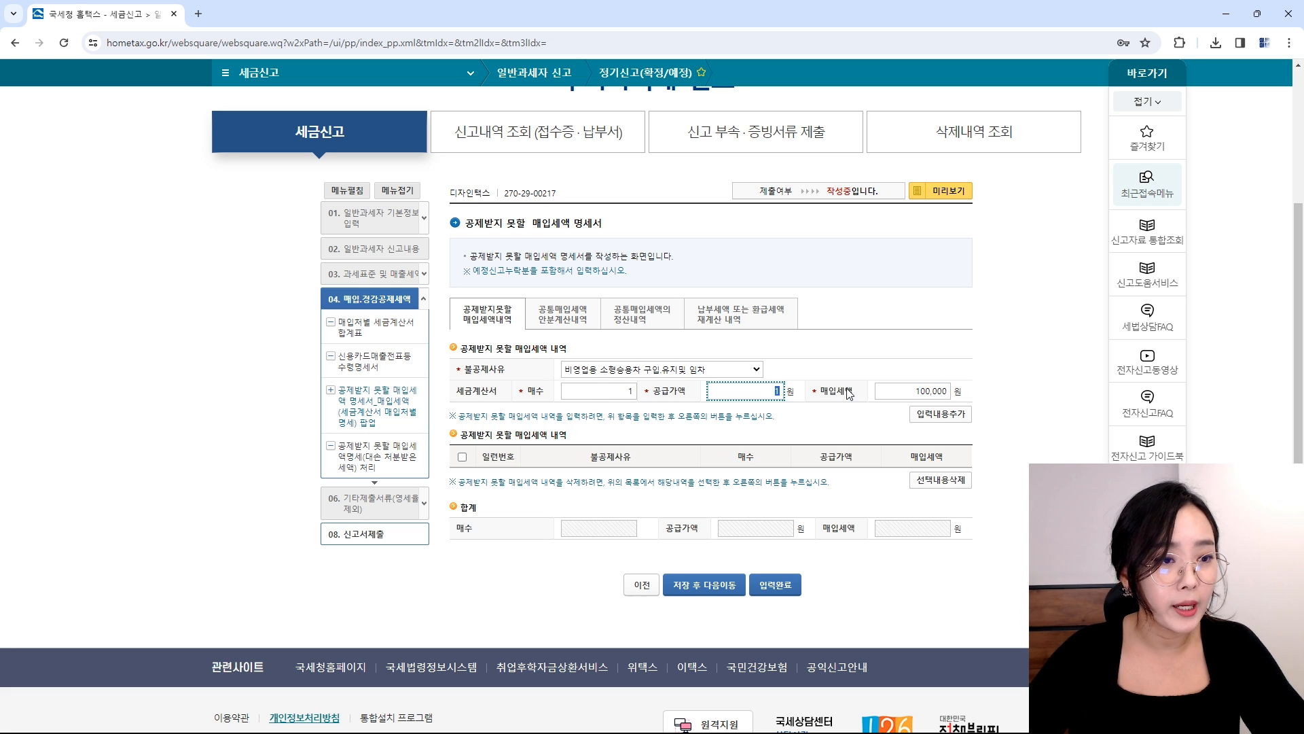
{"action": "type", "text": "100,000"}
{"action": "key", "text": "Tab"}
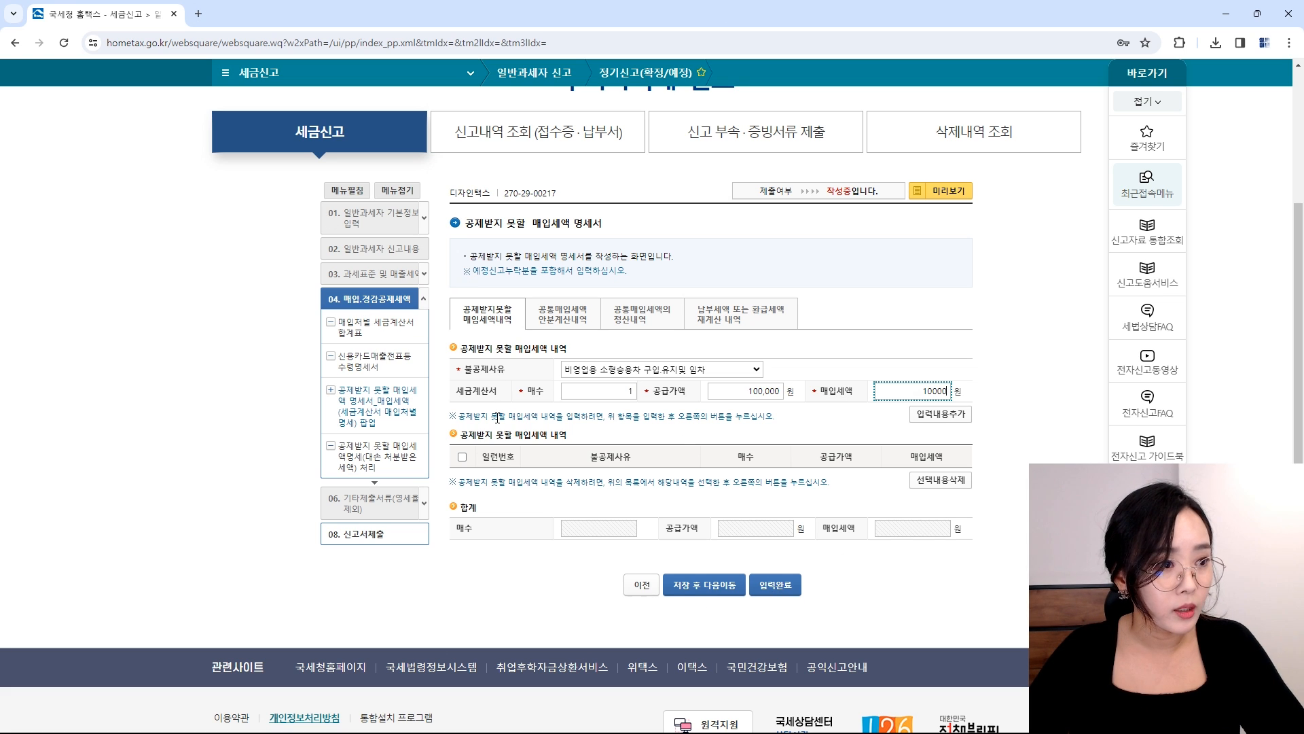
Step: Add the invoice as a list row and save the non-deductible statement back to the return
{"action": "left_click", "coordinate": [942, 414]}
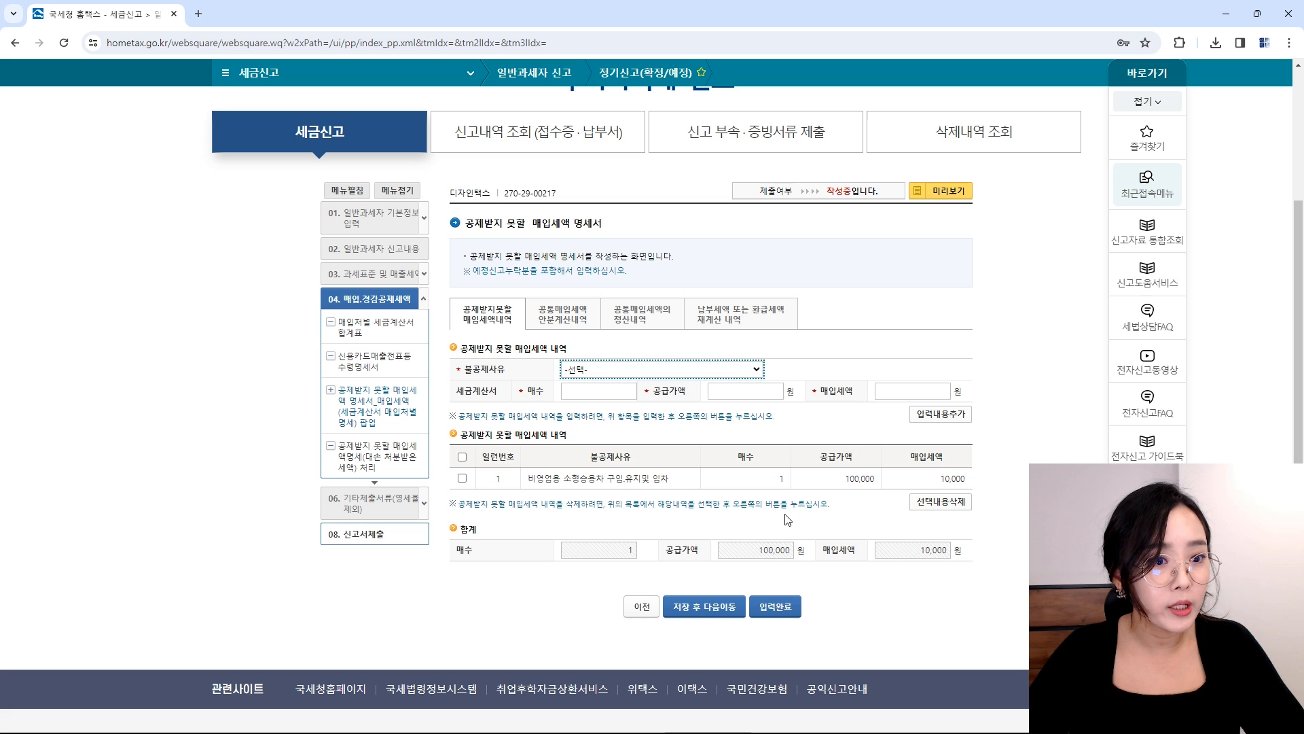
{"action": "left_click", "coordinate": [783, 605]}
{"action": "left_click", "coordinate": [753, 148]}
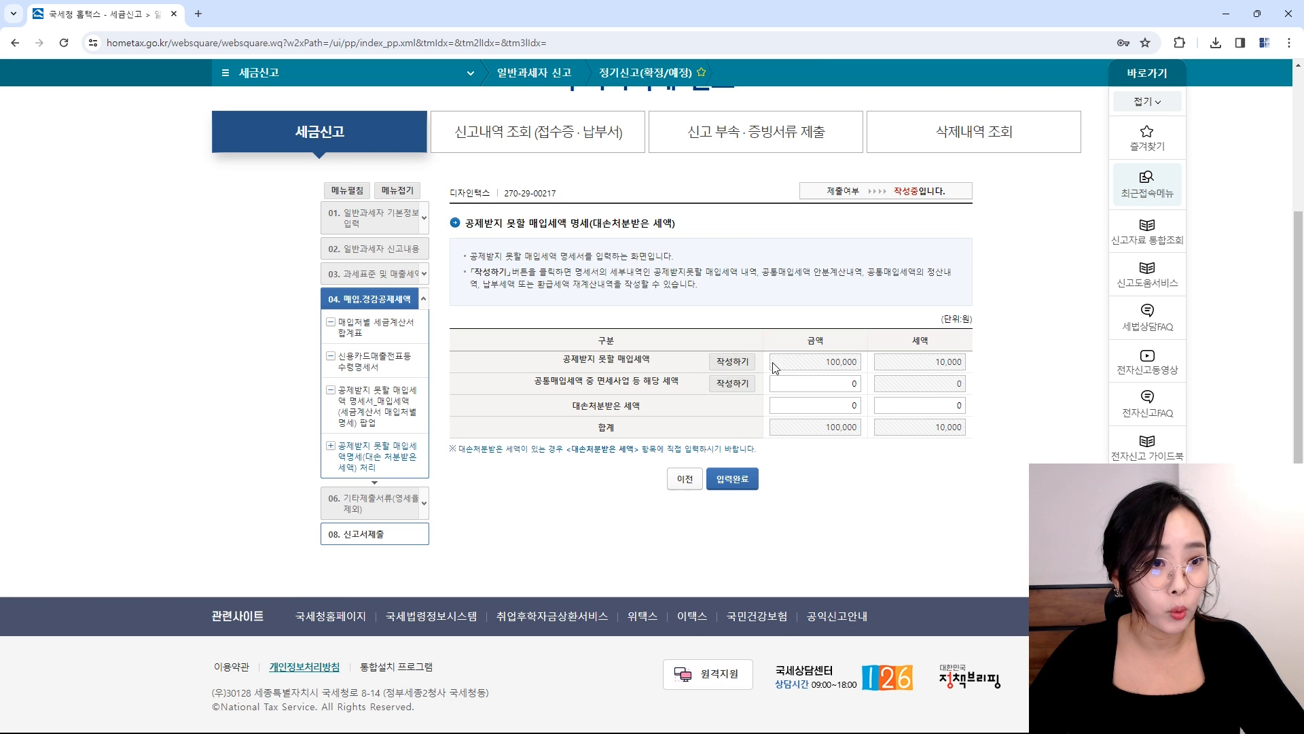
{"action": "left_click", "coordinate": [752, 480]}
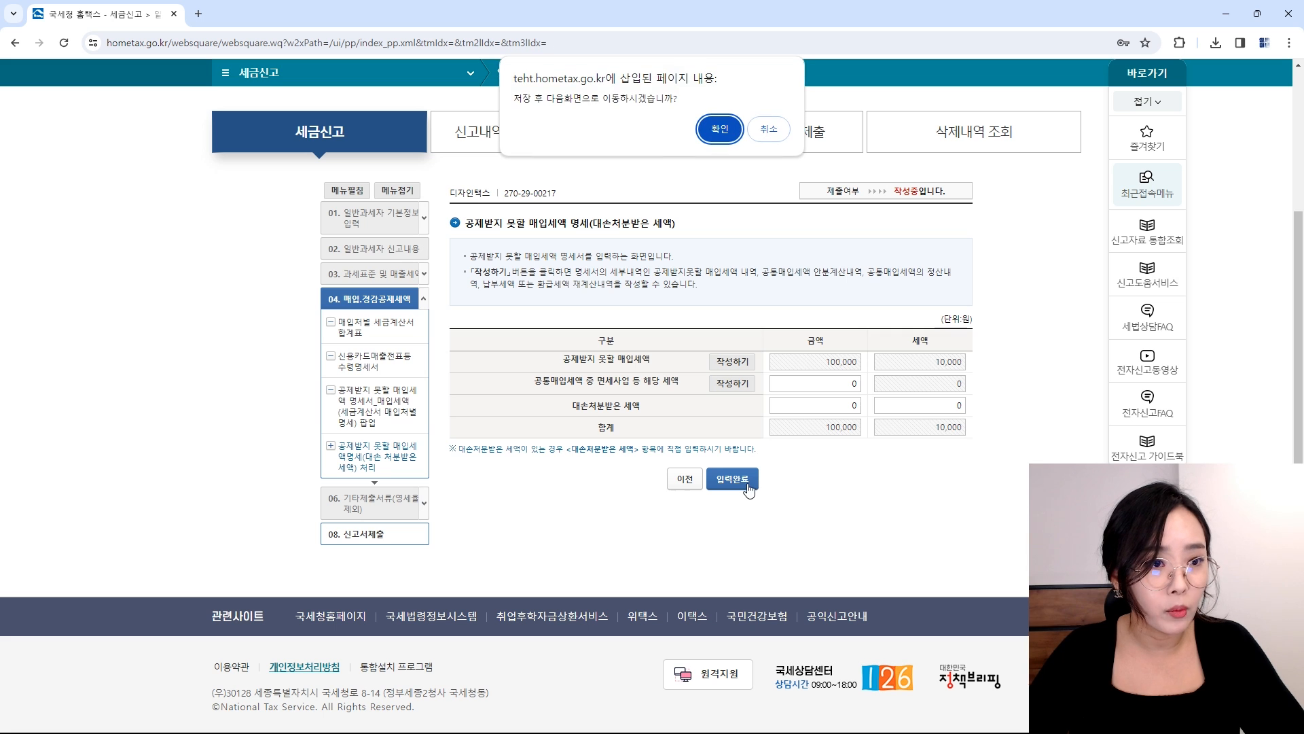
{"action": "left_click", "coordinate": [721, 139]}
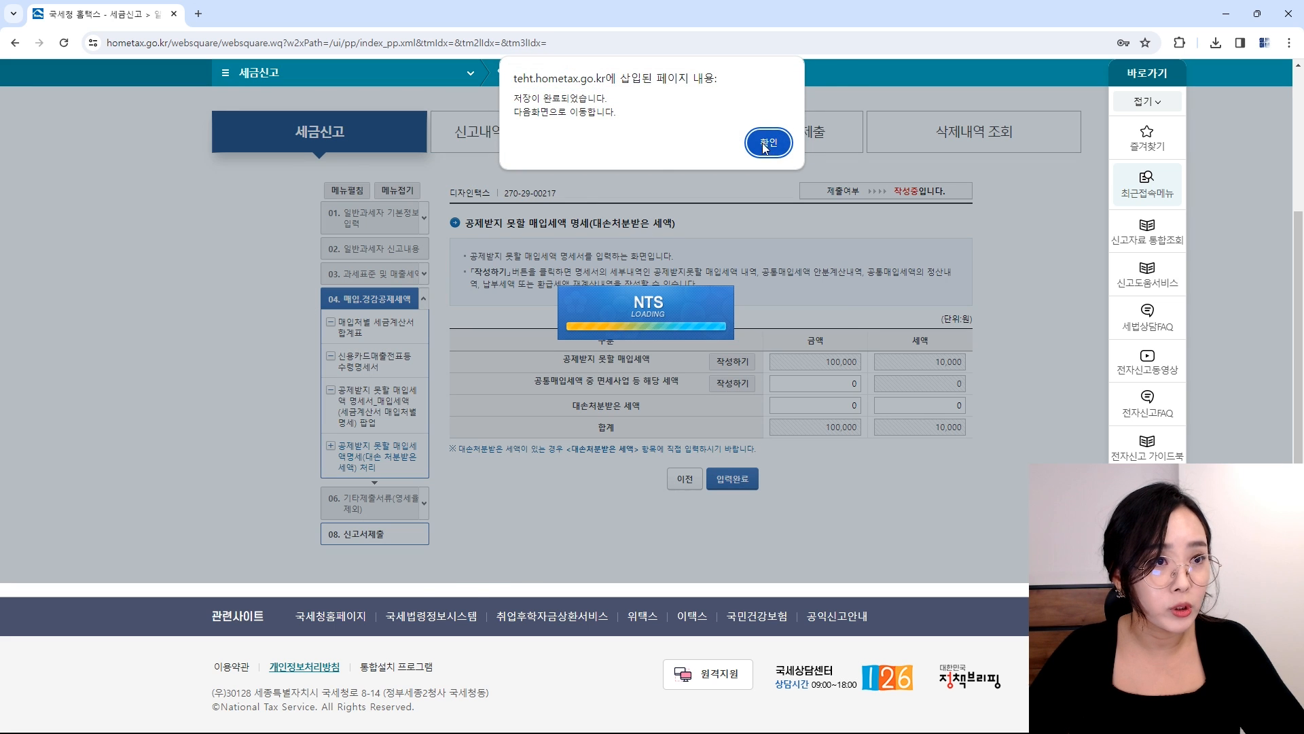
{"action": "left_click", "coordinate": [766, 143]}
{"action": "scroll", "coordinate": [719, 432], "scroll_direction": "down", "scroll_amount": 5}
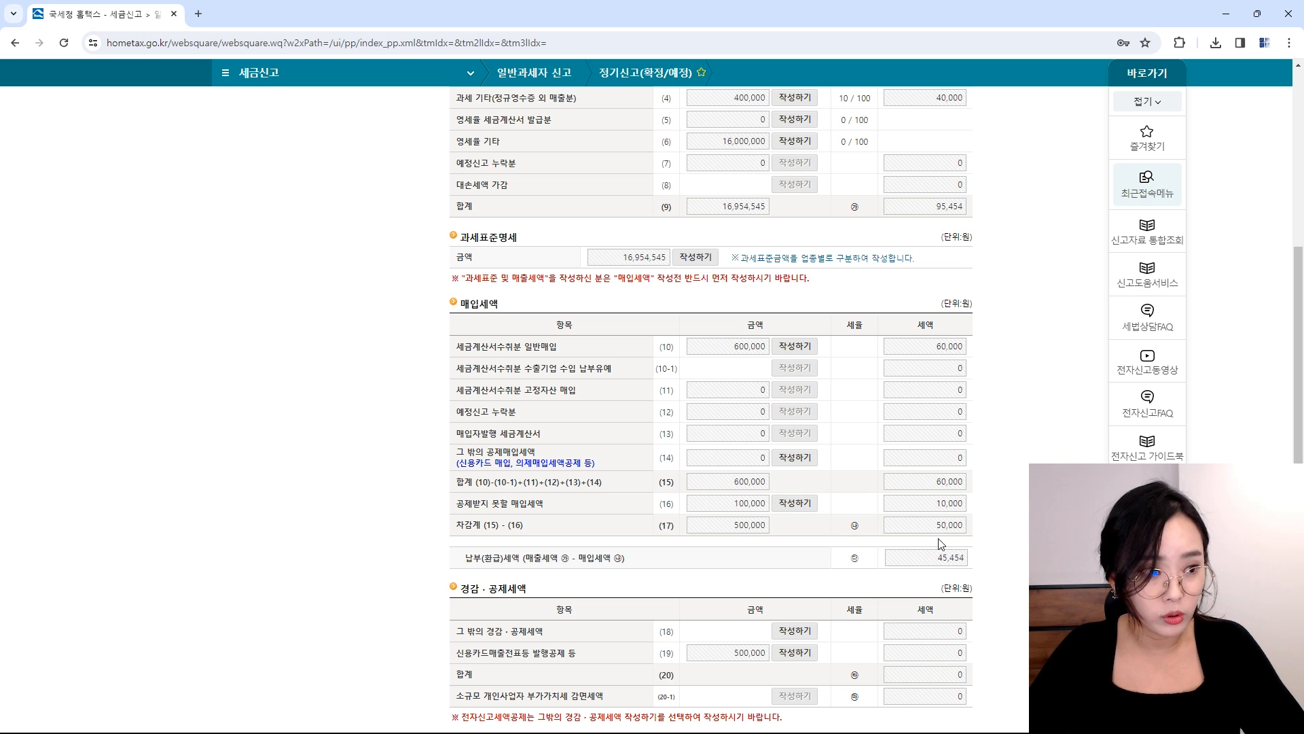
{"action": "scroll", "coordinate": [941, 536], "scroll_direction": "down", "scroll_amount": 2}
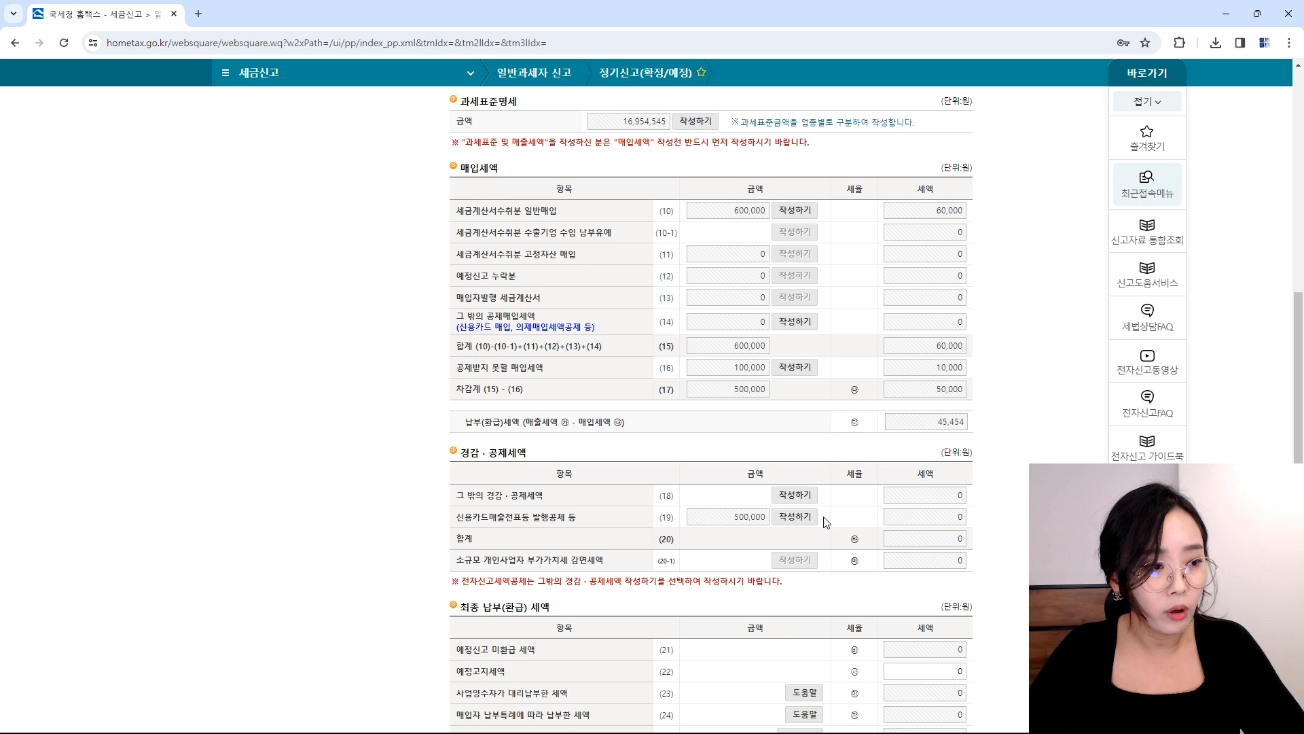
{"action": "scroll", "coordinate": [825, 519], "scroll_direction": "down", "scroll_amount": 1}
Step: Save row (18)'s other reductions statement keeping the 10,000 e-filing tax credit
{"action": "left_click", "coordinate": [798, 432]}
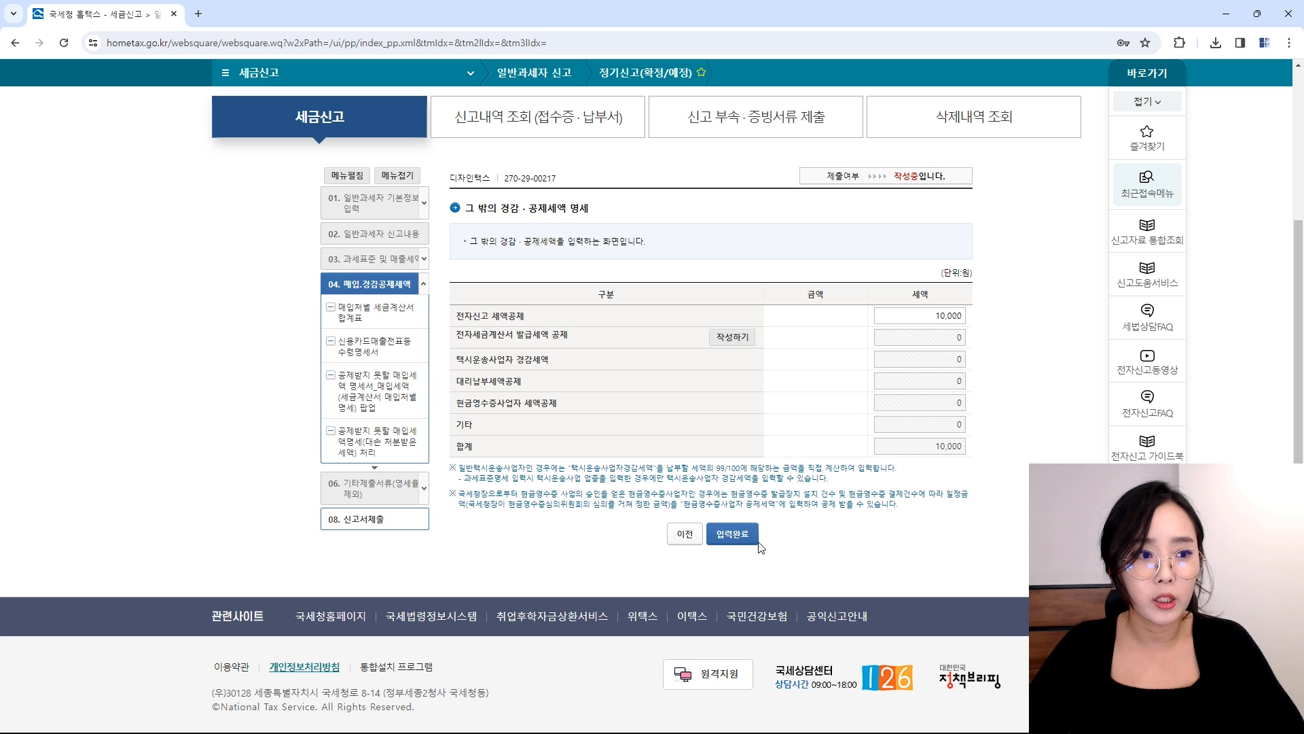
{"action": "left_click", "coordinate": [733, 537]}
{"action": "key", "text": "Return"}
{"action": "scroll", "coordinate": [862, 371], "scroll_direction": "down", "scroll_amount": 8}
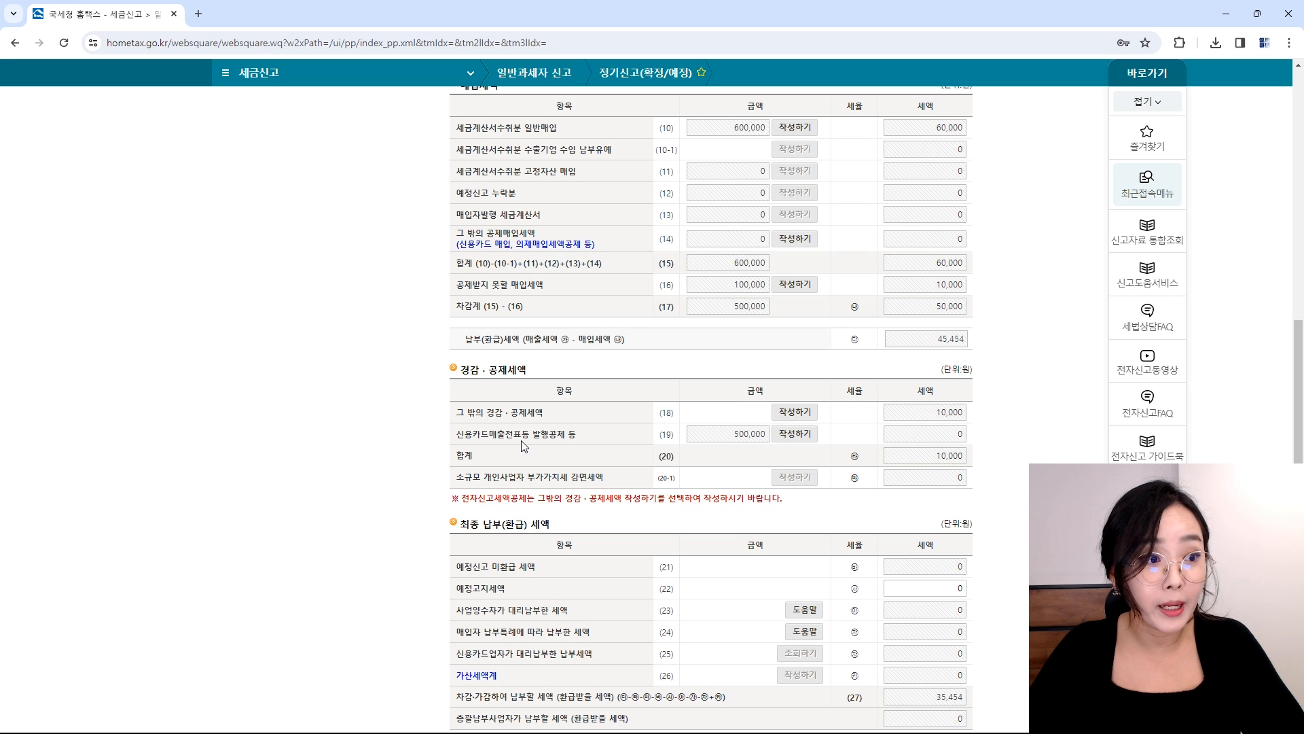
Step: Accept auto-calculation for row (19), erase the 6,500 credit-card issuance credit, and save
{"action": "left_click", "coordinate": [797, 437]}
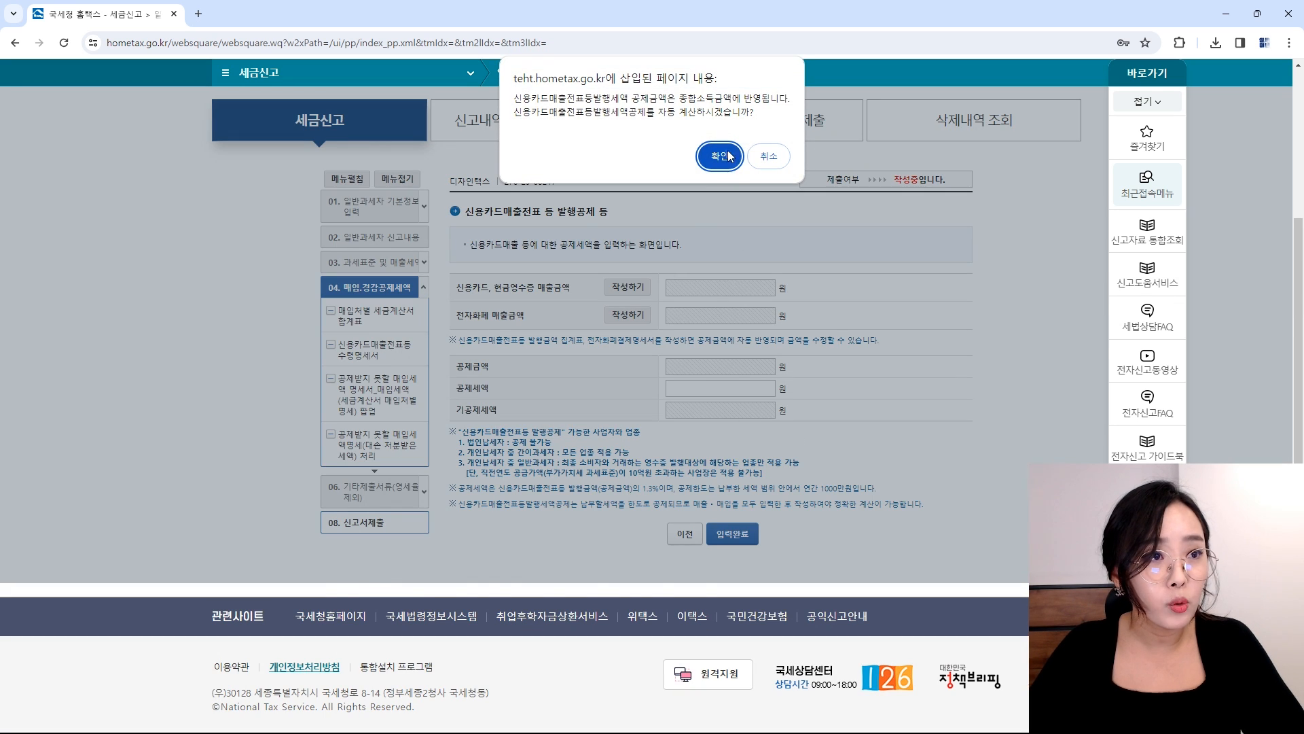
{"action": "left_click", "coordinate": [727, 156]}
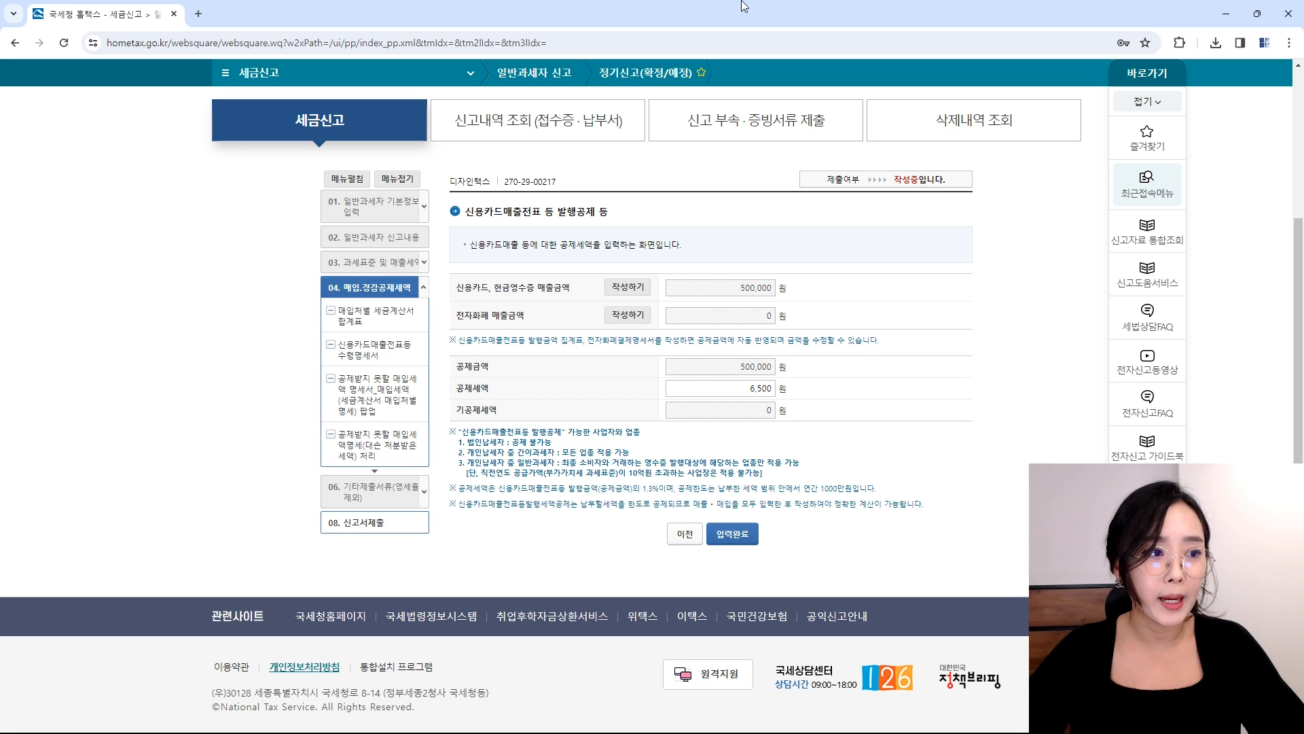
{"action": "left_click", "coordinate": [773, 389]}
{"action": "key", "text": "BackSpace"}
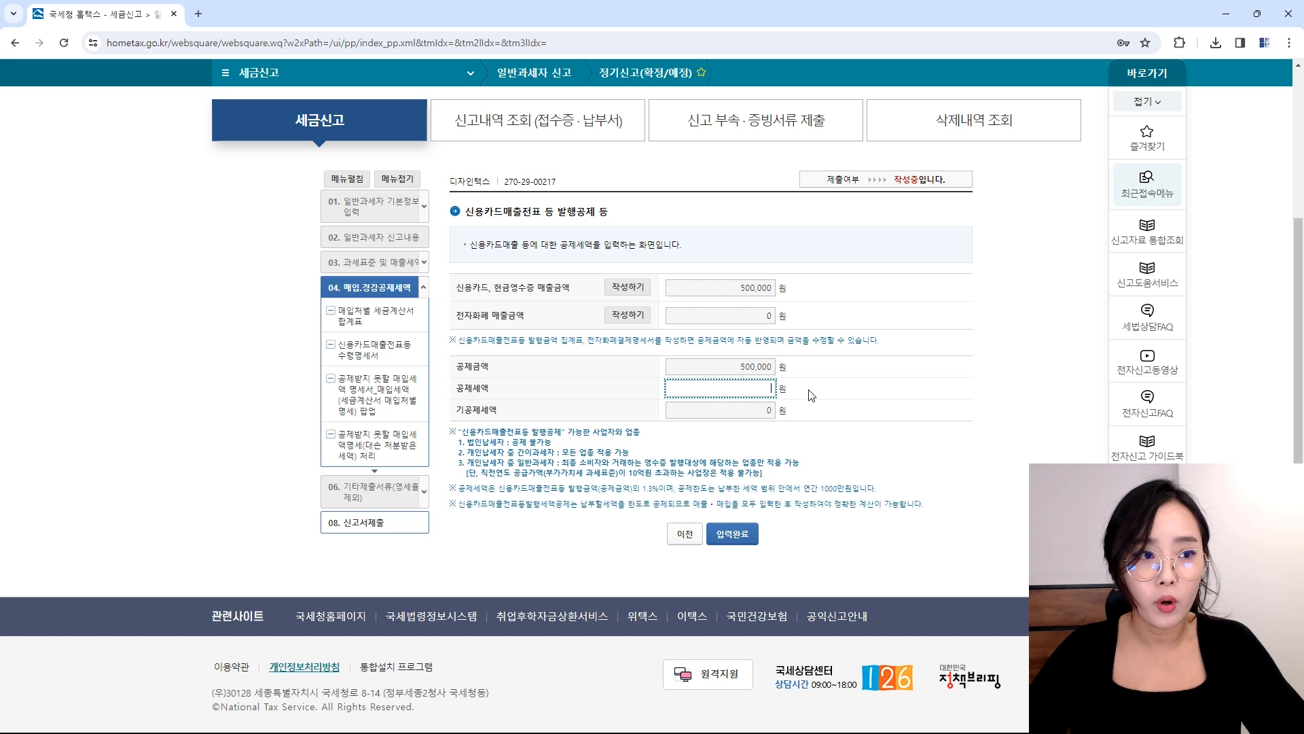
{"action": "left_click", "coordinate": [741, 534]}
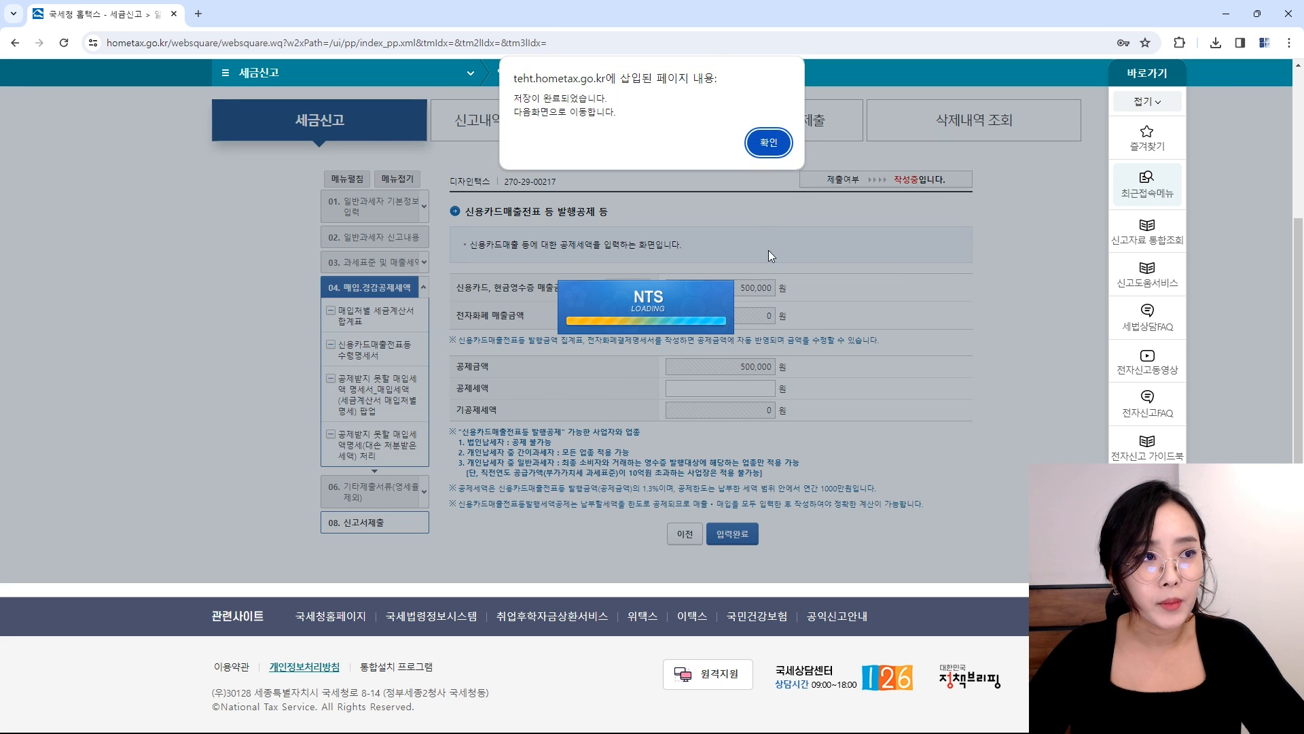
{"action": "left_click", "coordinate": [768, 143]}
{"action": "scroll", "coordinate": [895, 208], "scroll_direction": "down", "scroll_amount": 3}
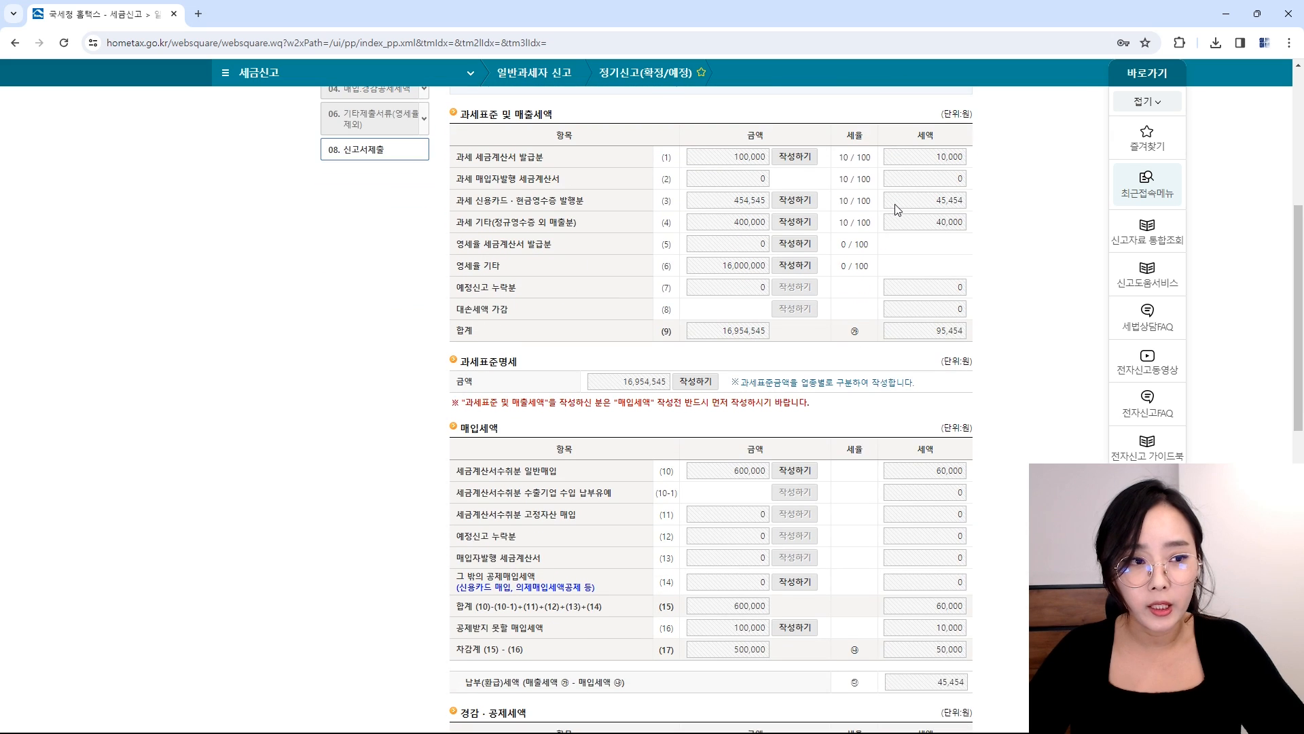
{"action": "scroll", "coordinate": [896, 207], "scroll_direction": "down", "scroll_amount": 5}
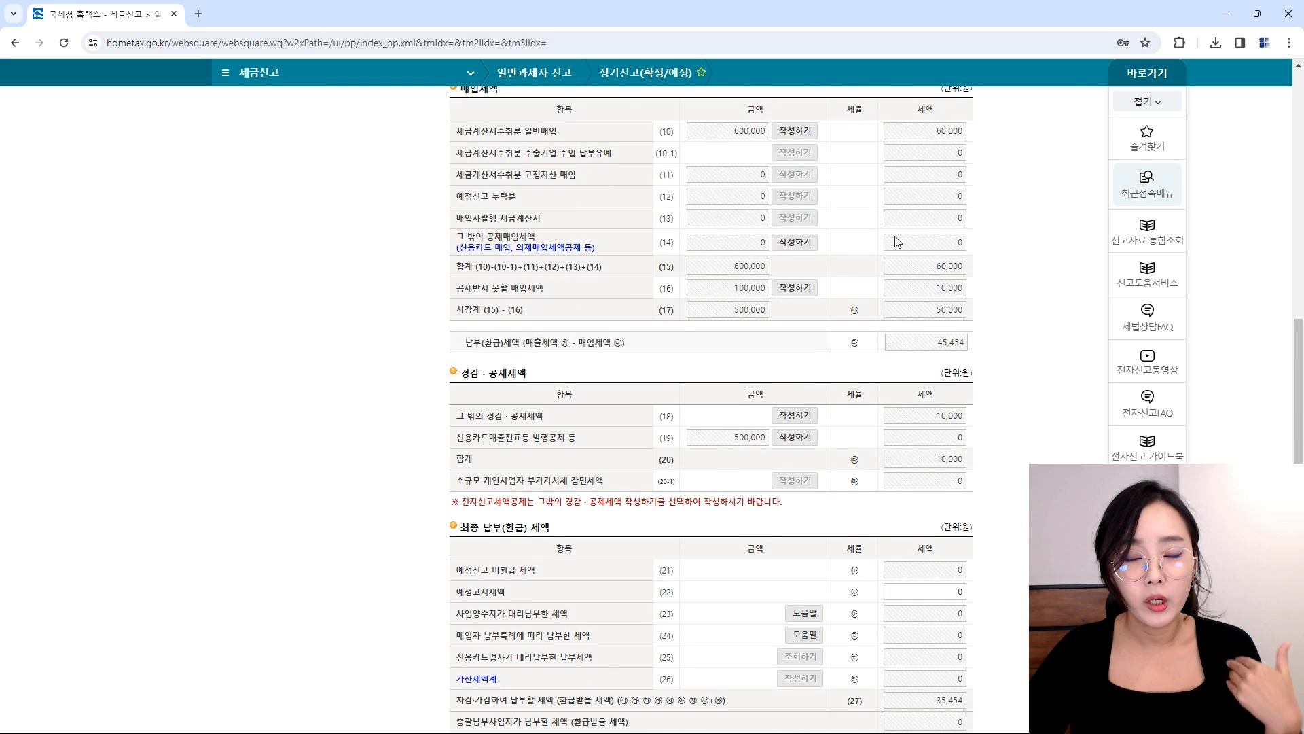
{"action": "scroll", "coordinate": [898, 242], "scroll_direction": "down", "scroll_amount": 3}
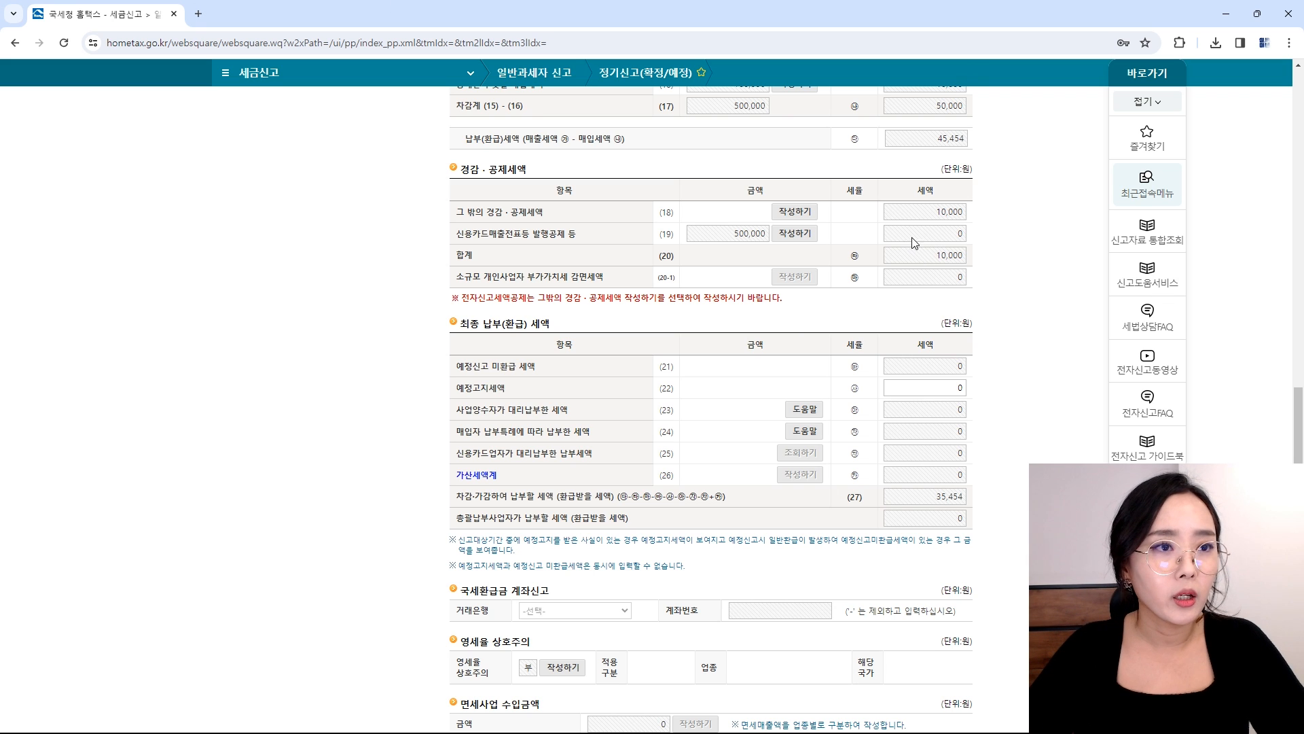
{"action": "scroll", "coordinate": [913, 349], "scroll_direction": "down", "scroll_amount": 1}
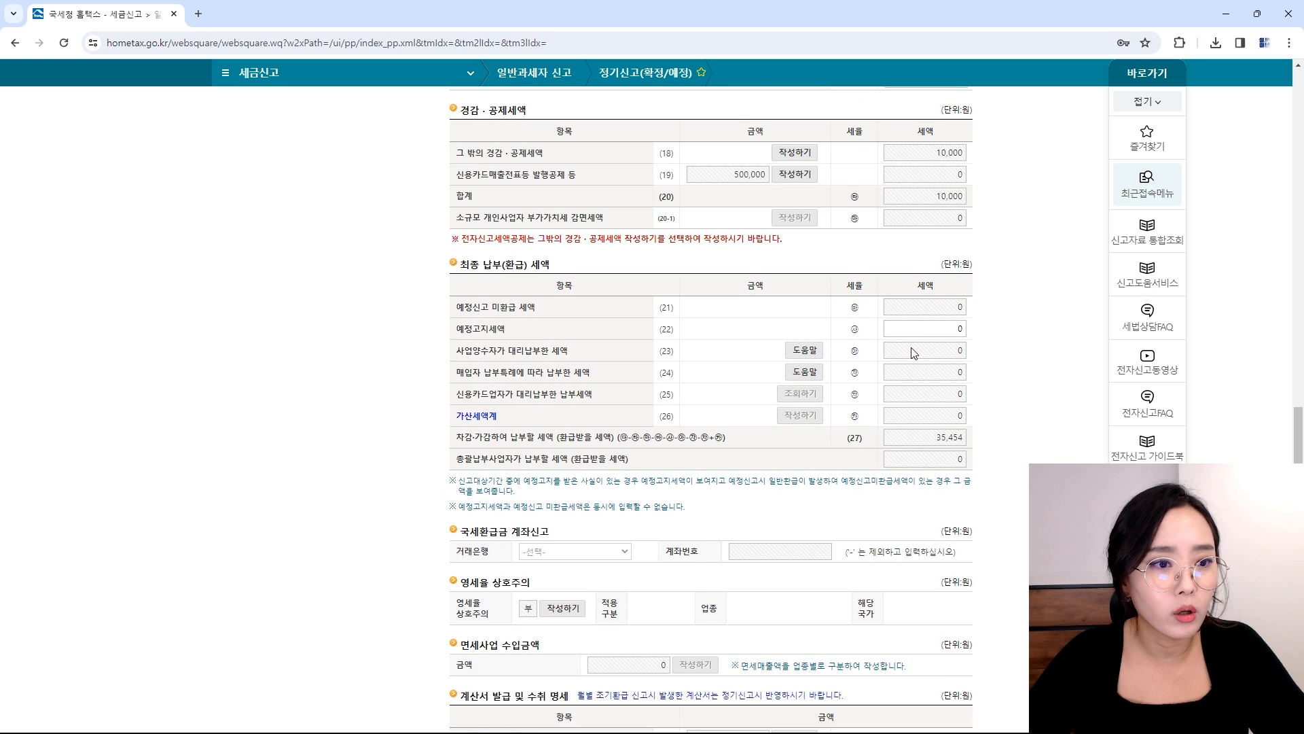
{"action": "left_click", "coordinate": [890, 317]}
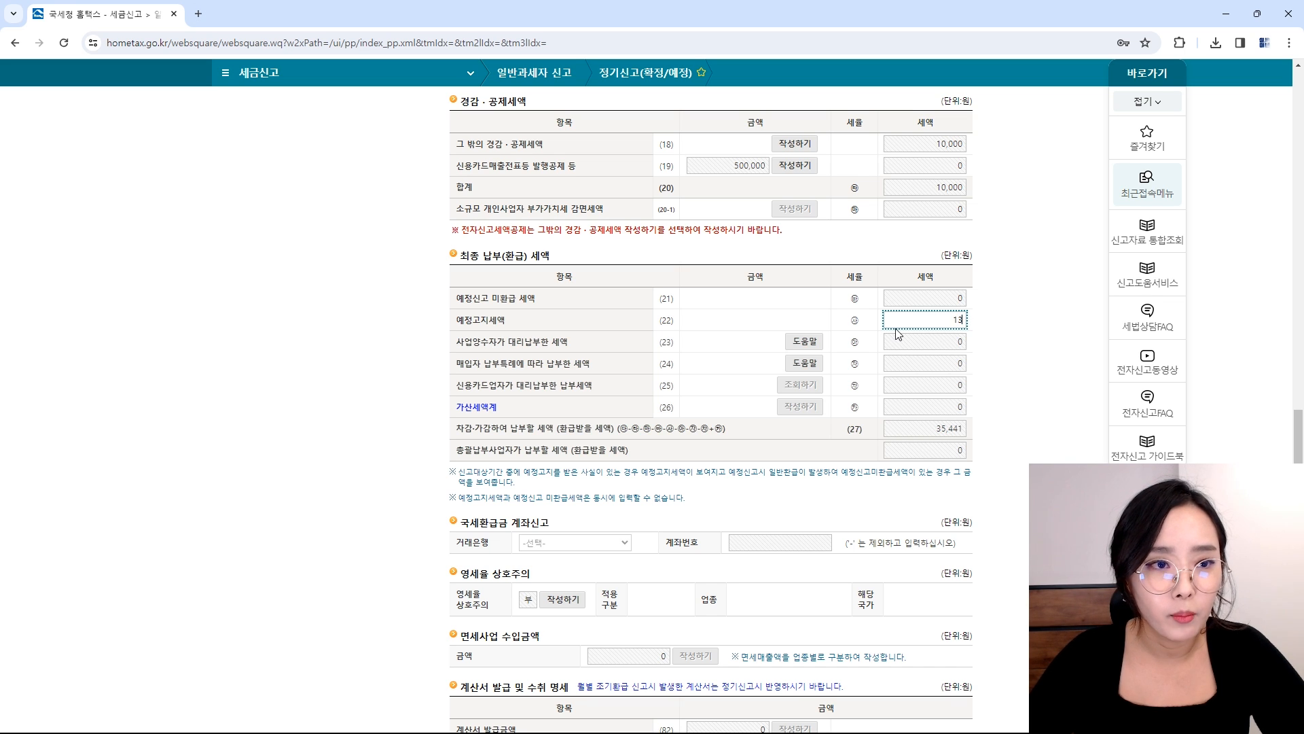
{"action": "key", "text": "BackSpace"}
{"action": "key", "text": "BackSpace"}
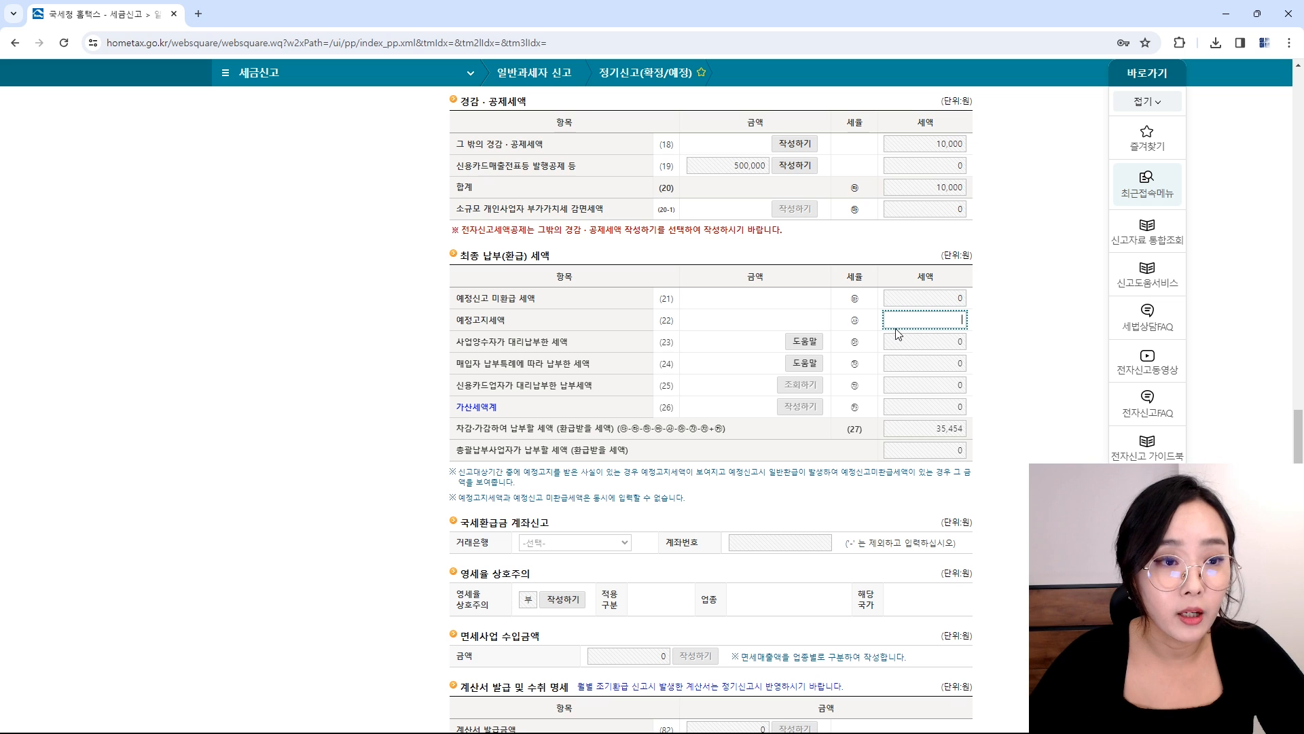
{"action": "type", "text": "0000"}
{"action": "key", "text": "Tab"}
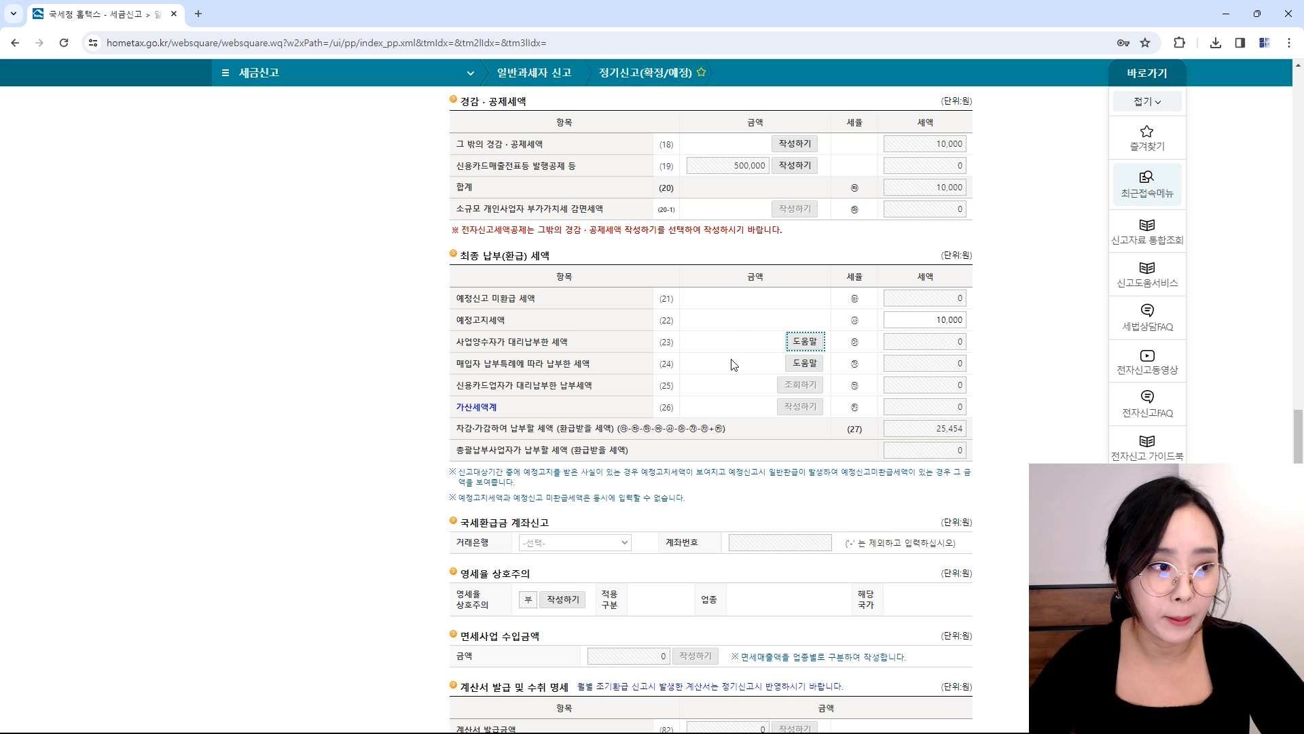
{"action": "scroll", "coordinate": [732, 364], "scroll_direction": "down", "scroll_amount": 2}
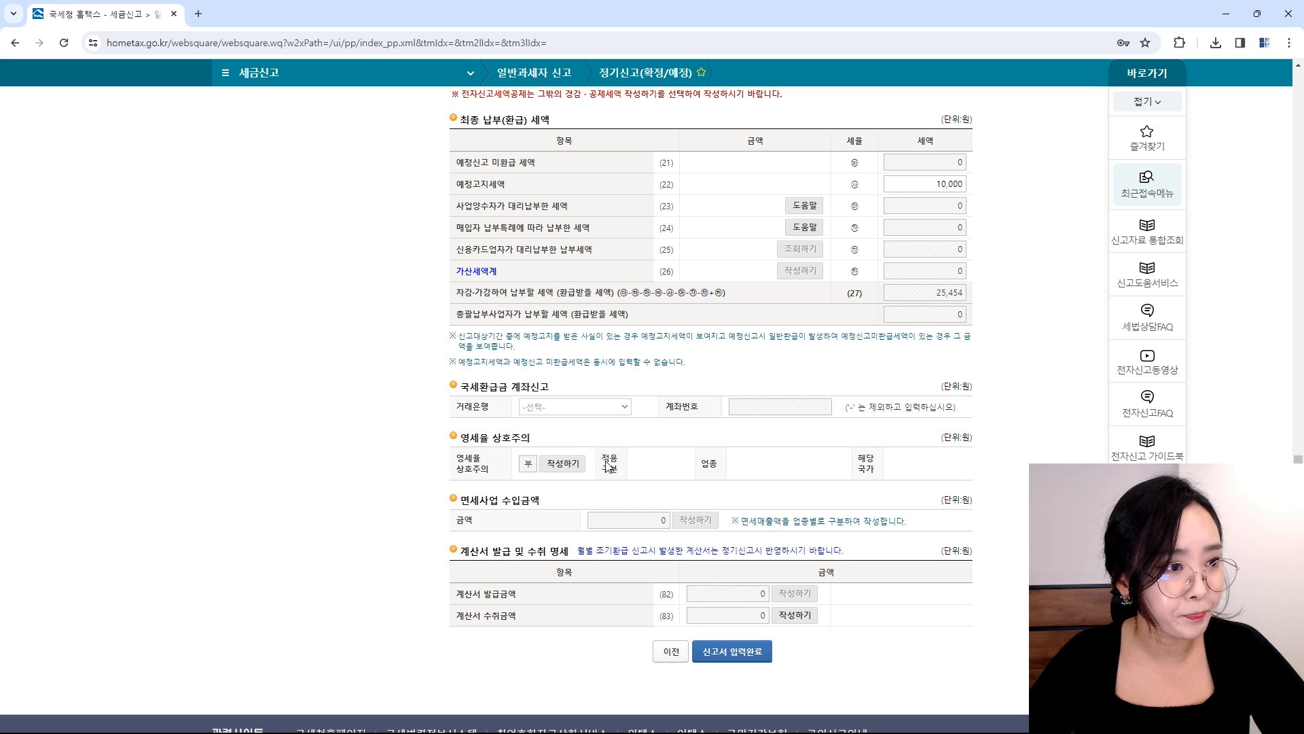
Step: Try looking up and loading electronic invoices into row (83)'s purchase invoice summary
{"action": "scroll", "coordinate": [726, 432], "scroll_direction": "down", "scroll_amount": 1}
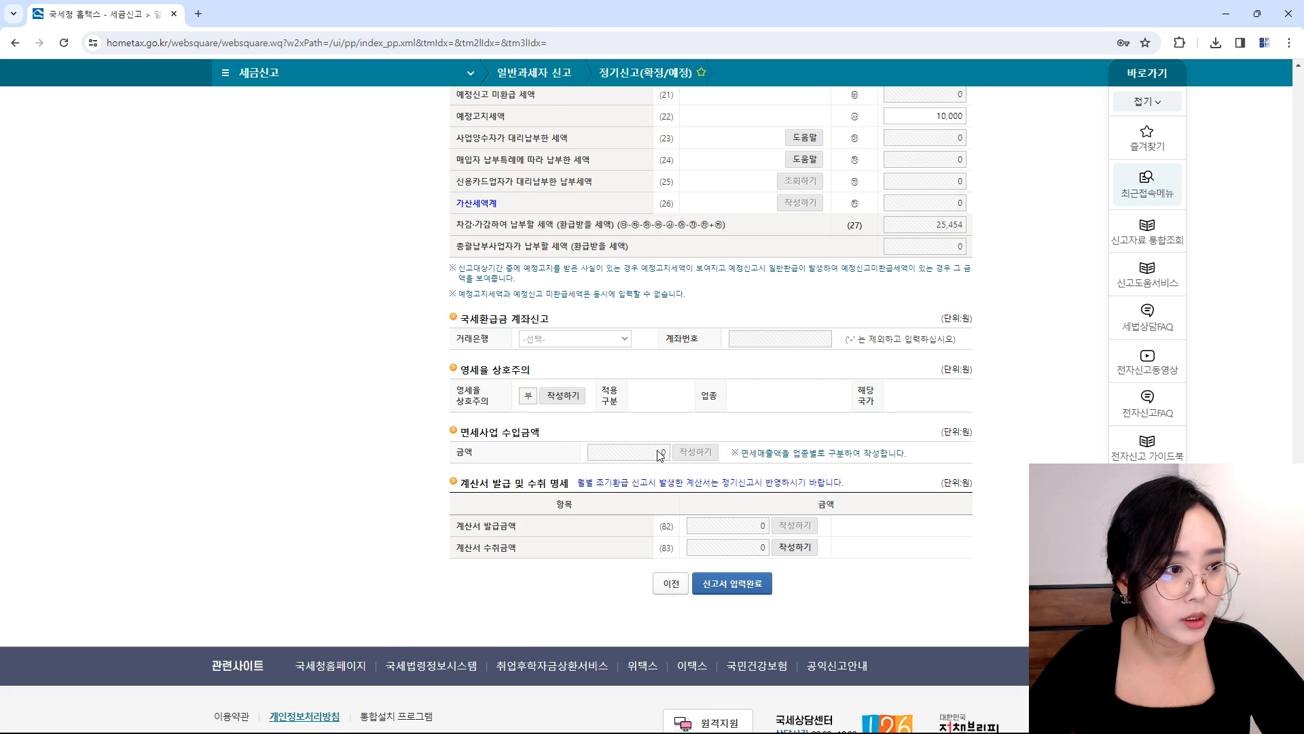
{"action": "left_click", "coordinate": [794, 547]}
{"action": "scroll", "coordinate": [782, 305], "scroll_direction": "up", "scroll_amount": 2}
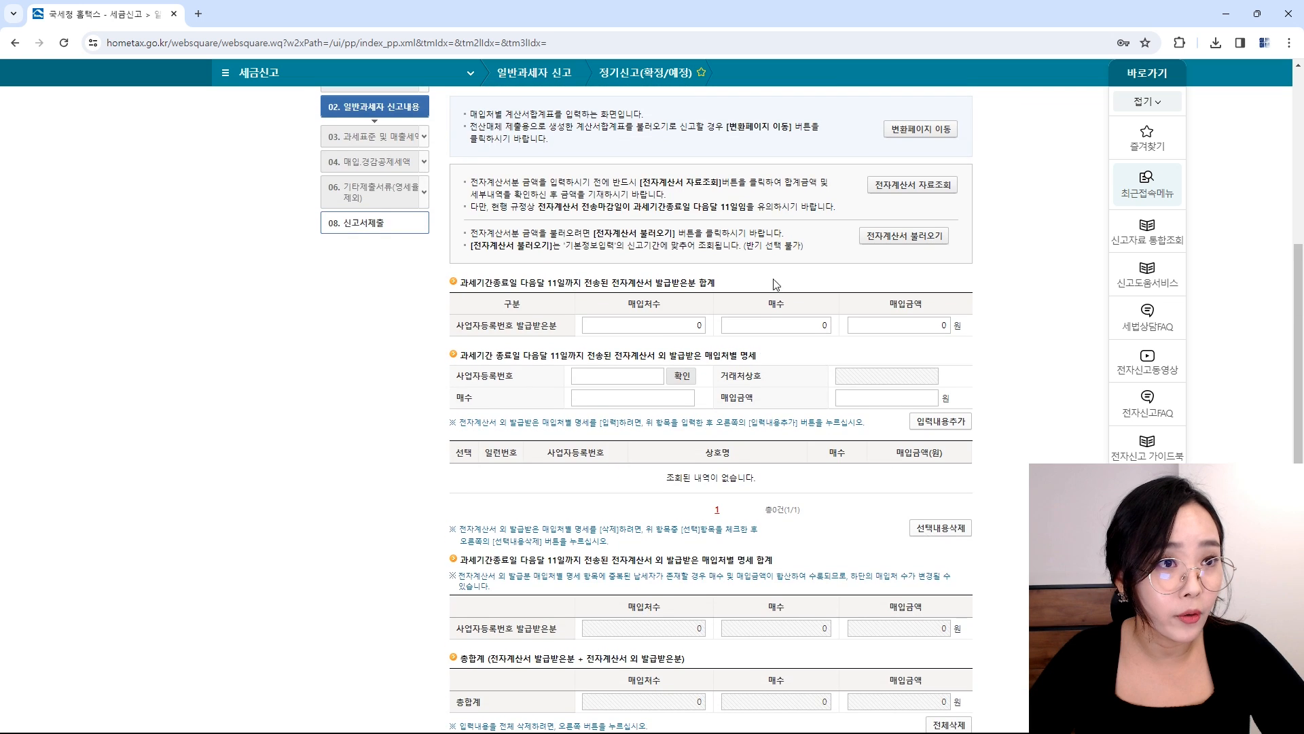
{"action": "scroll", "coordinate": [747, 302], "scroll_direction": "down", "scroll_amount": 1}
{"action": "scroll", "coordinate": [677, 329], "scroll_direction": "up", "scroll_amount": 1}
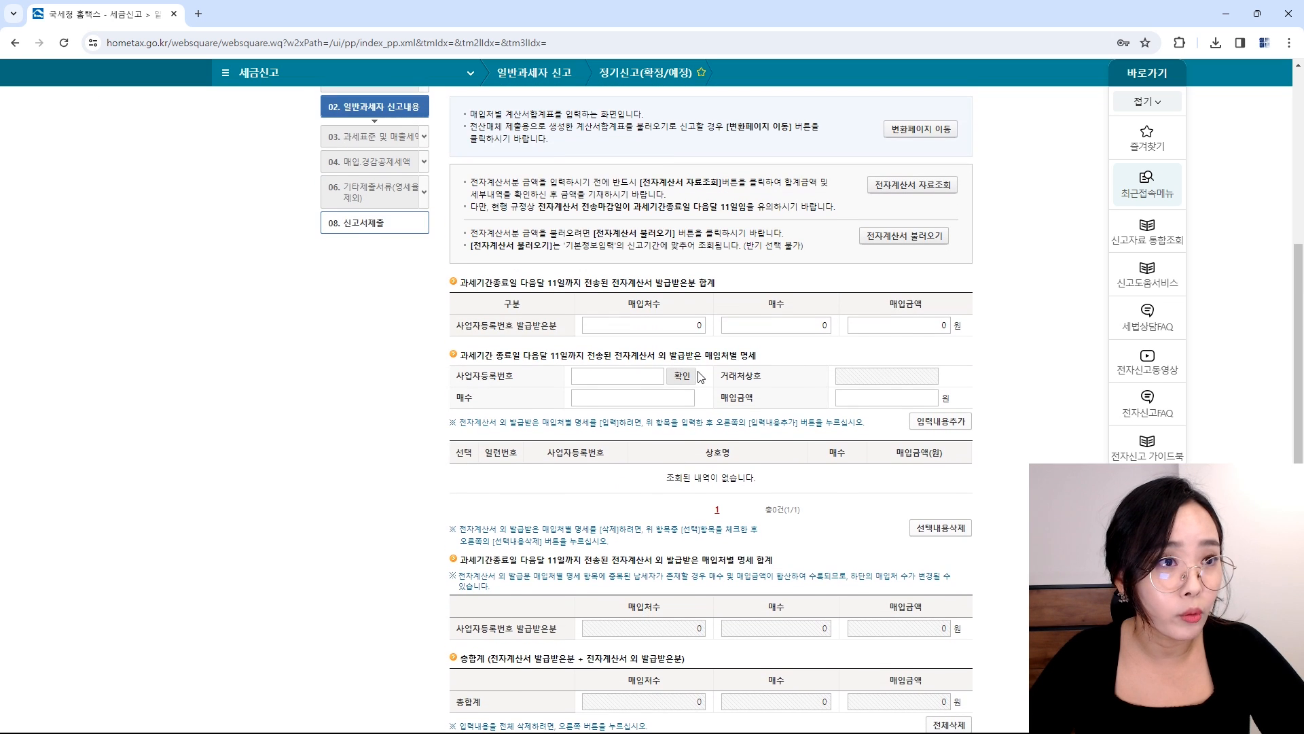
{"action": "scroll", "coordinate": [745, 343], "scroll_direction": "up", "scroll_amount": 1}
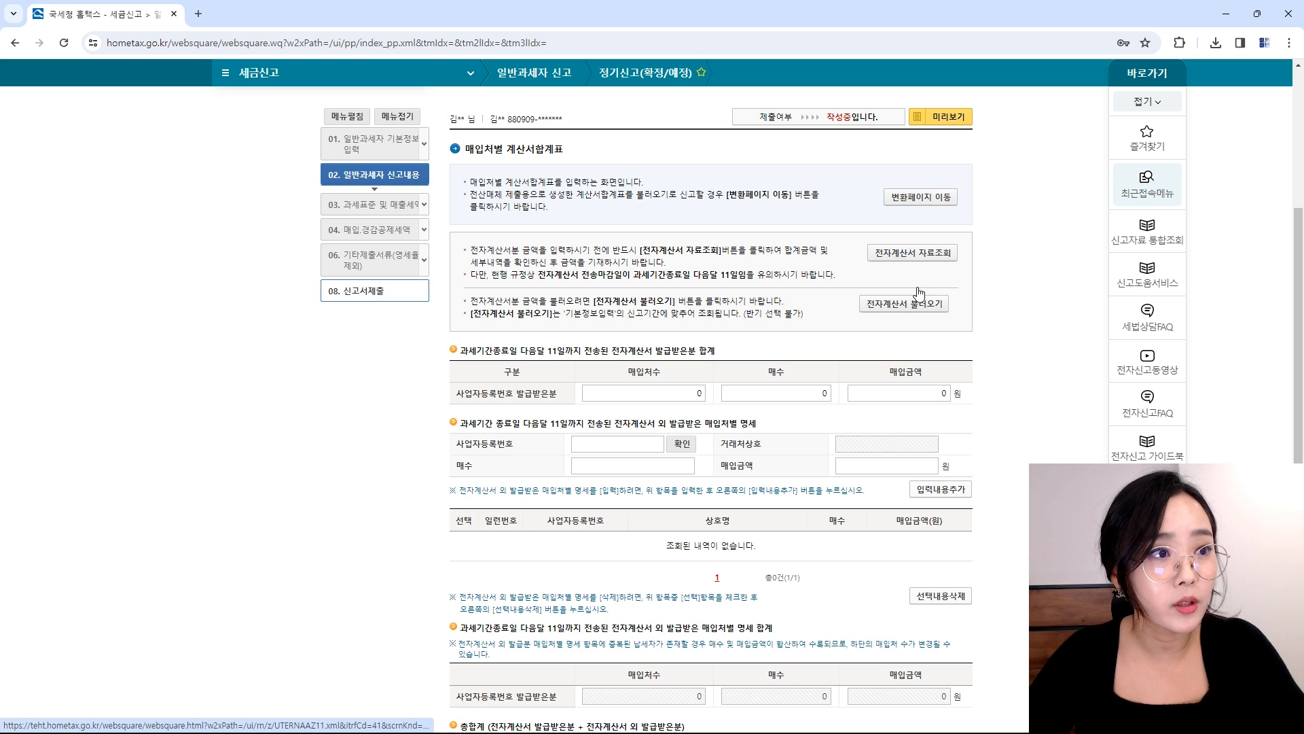
{"action": "left_click", "coordinate": [910, 257]}
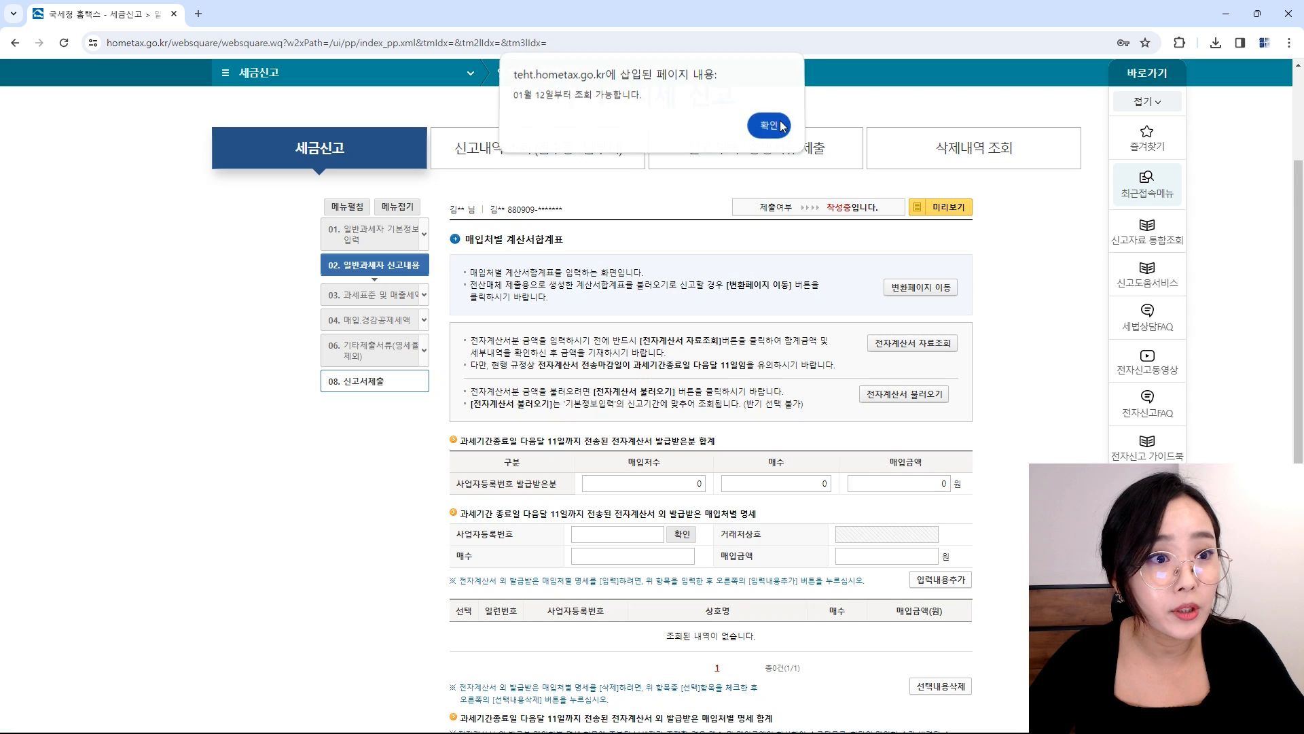
{"action": "left_click", "coordinate": [781, 126]}
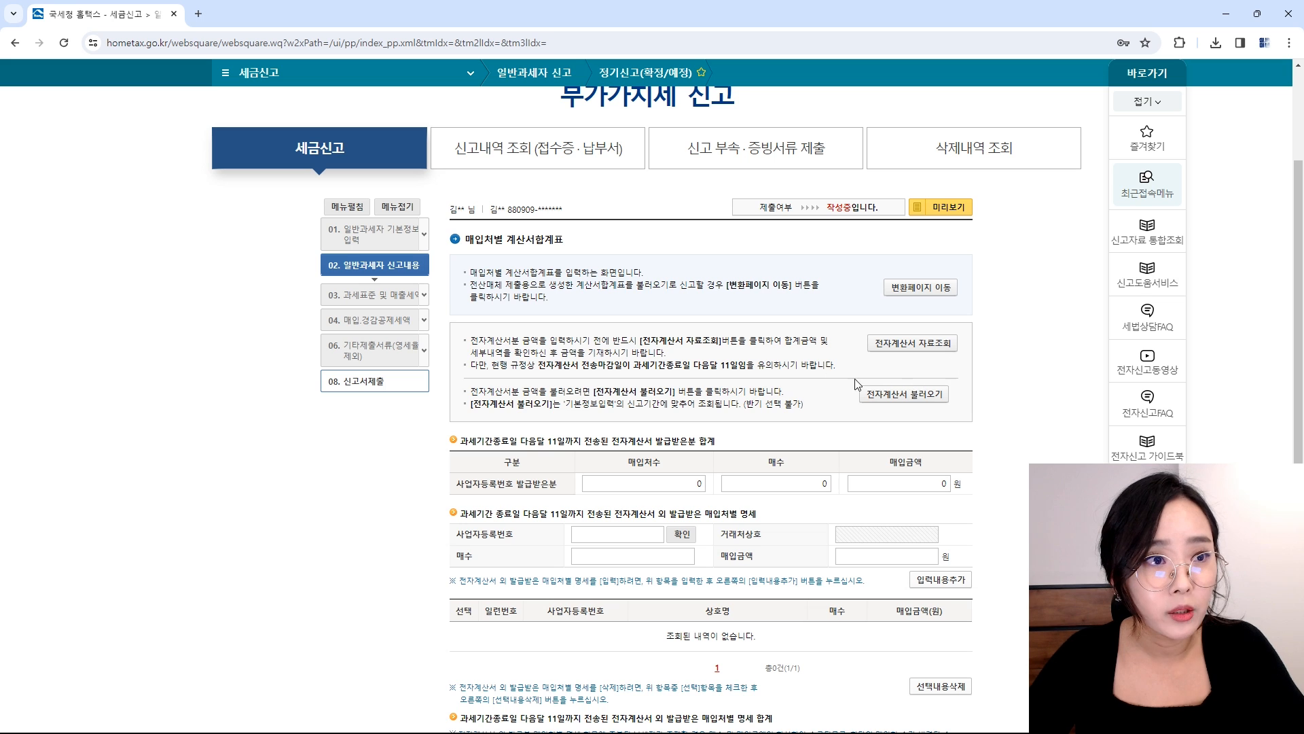
{"action": "left_click", "coordinate": [904, 394]}
{"action": "left_click", "coordinate": [768, 127]}
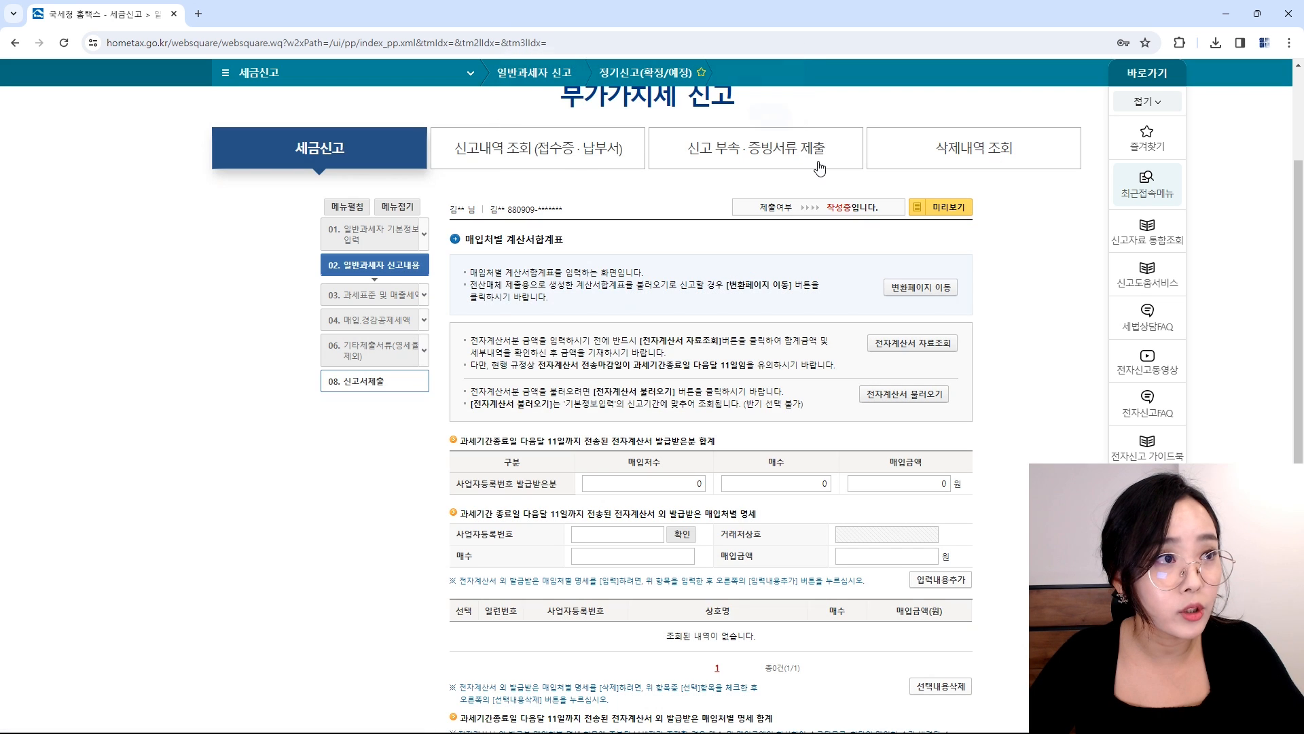
Step: Save the purchase invoice summary with no entries
{"action": "scroll", "coordinate": [881, 428], "scroll_direction": "down", "scroll_amount": 3}
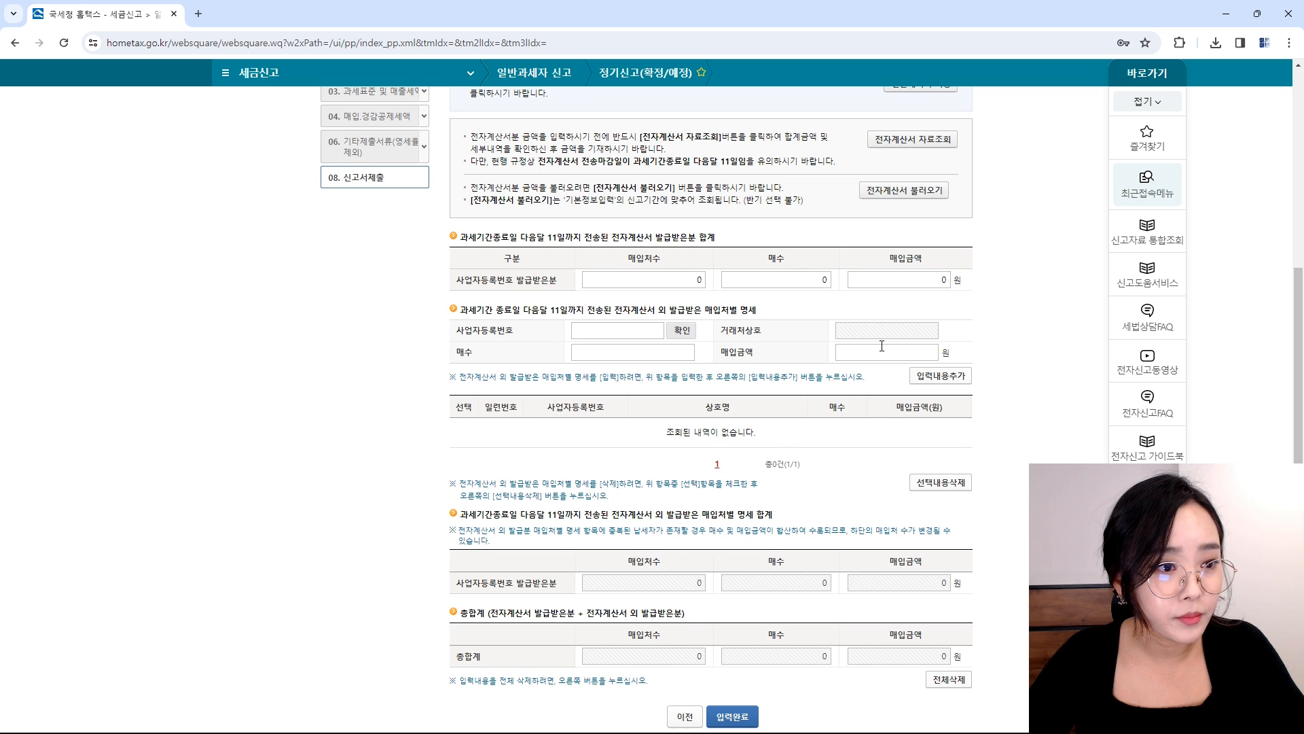
{"action": "scroll", "coordinate": [882, 346], "scroll_direction": "down", "scroll_amount": 1}
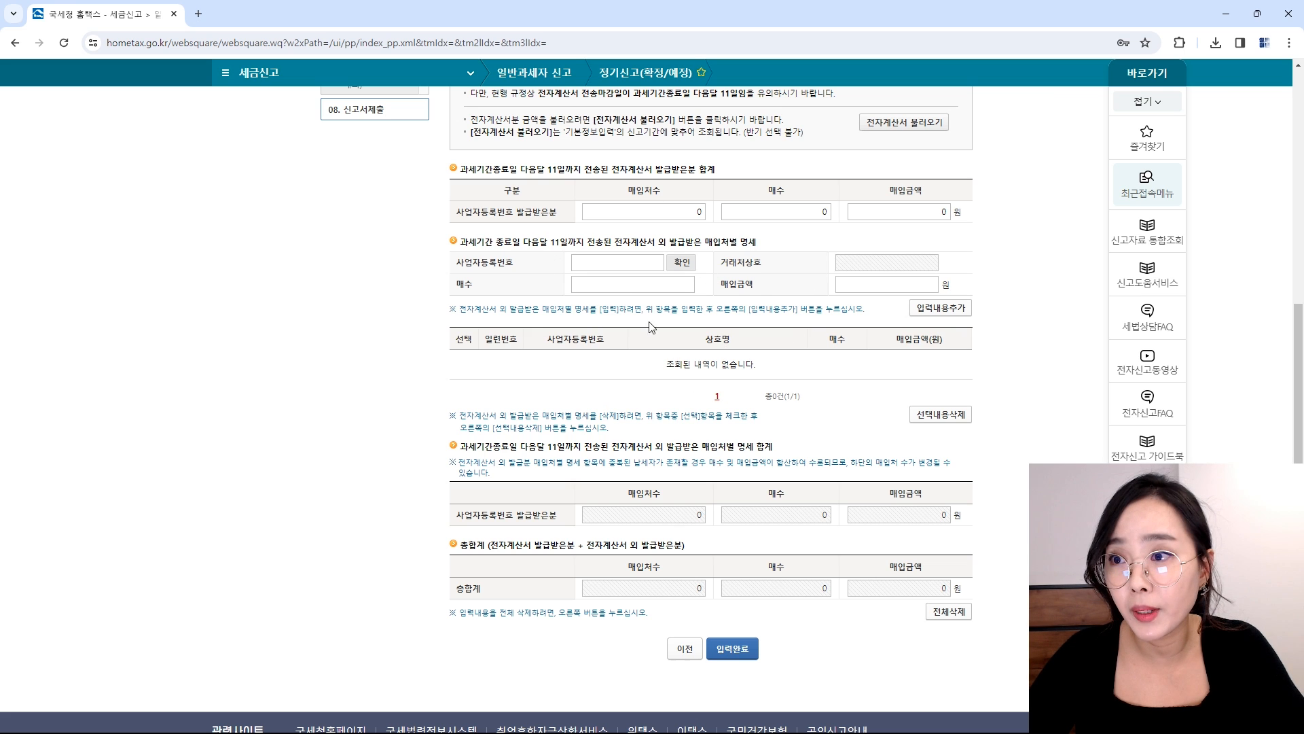
{"action": "left_click", "coordinate": [576, 264]}
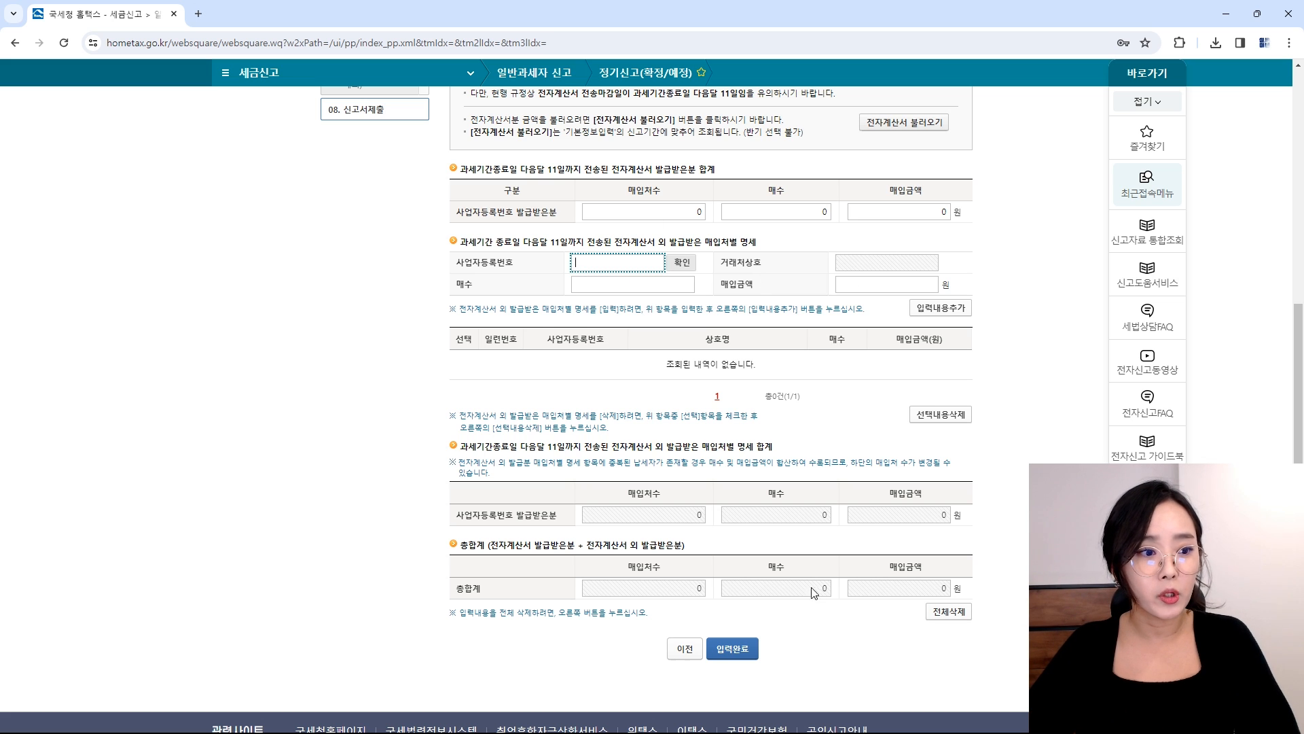
{"action": "left_click", "coordinate": [735, 651]}
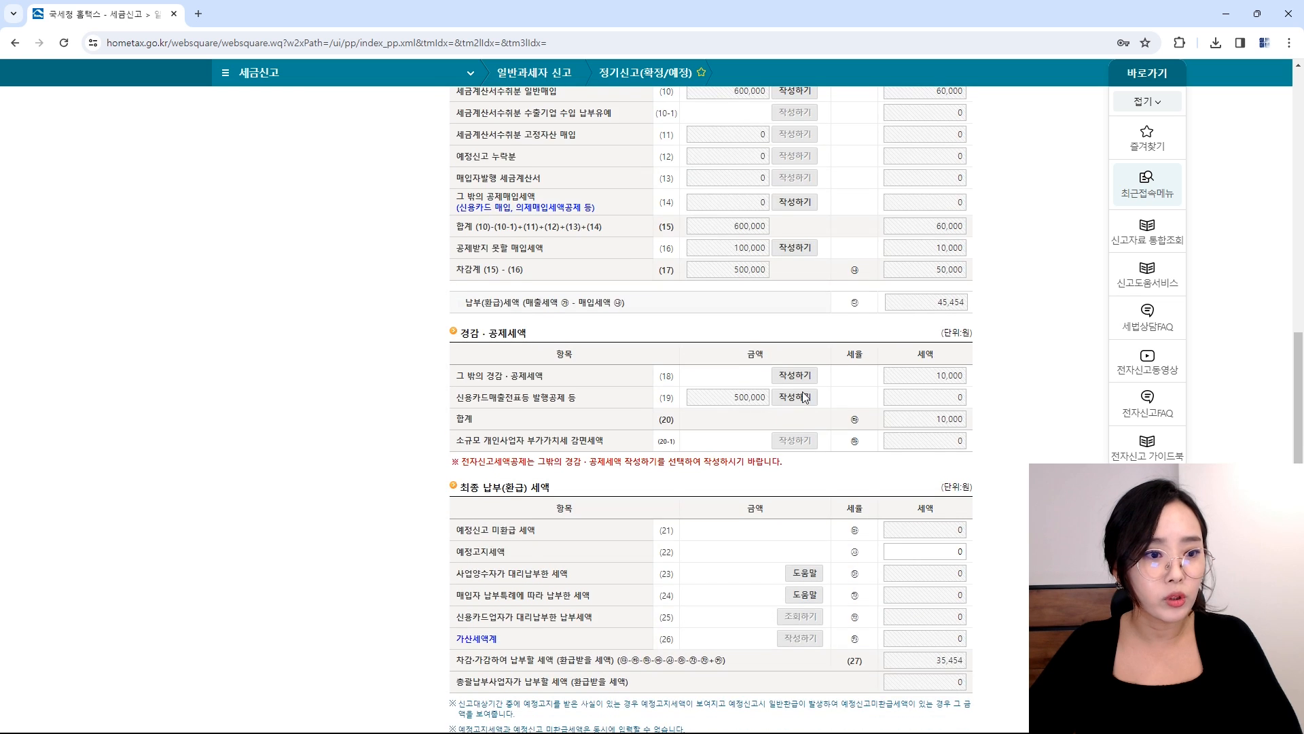
{"action": "scroll", "coordinate": [804, 397], "scroll_direction": "down", "scroll_amount": 5}
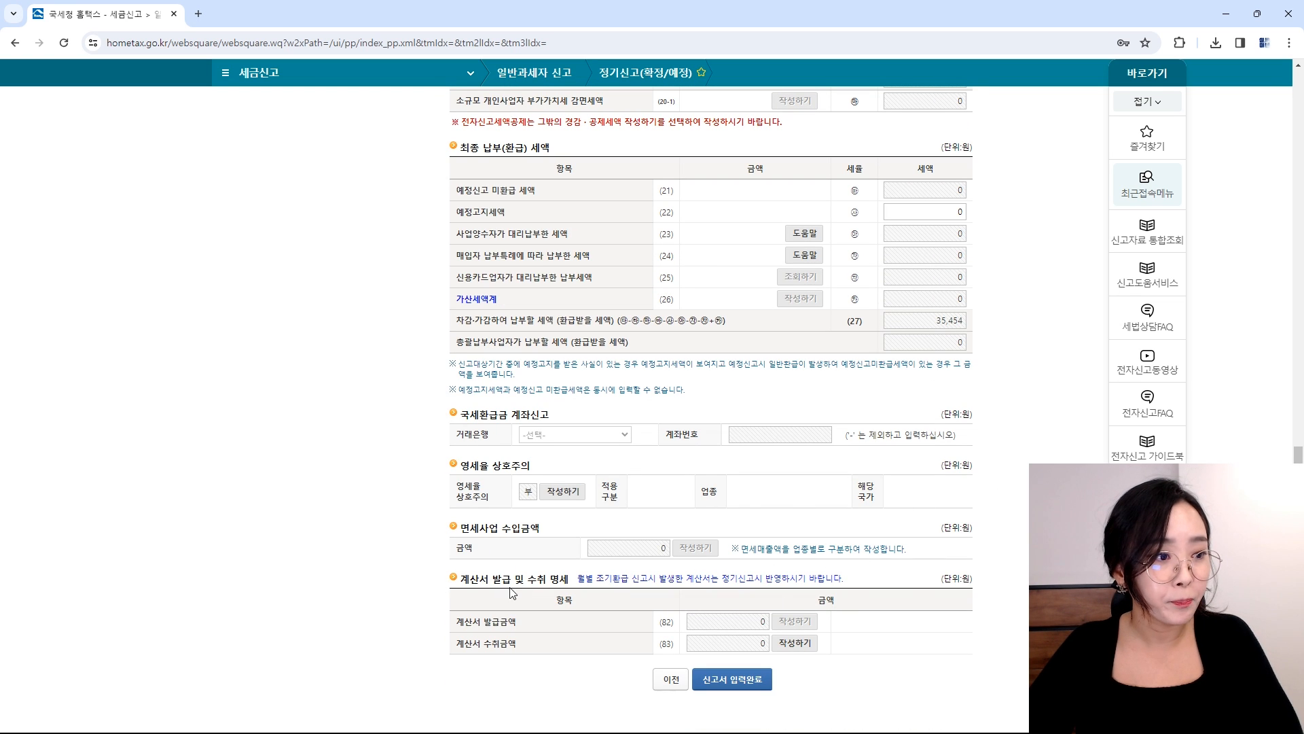
{"action": "left_click_drag", "start_coordinate": [459, 579], "coordinate": [575, 578]}
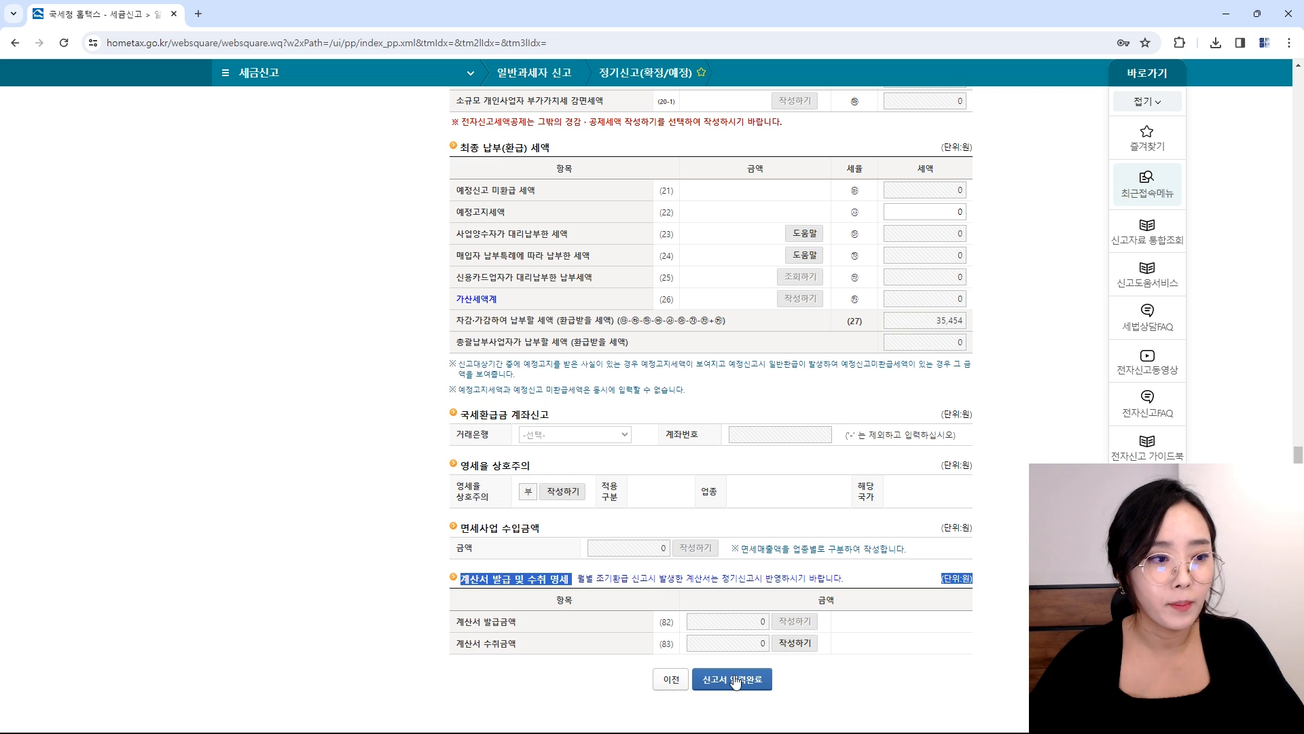
Step: Open row (14)'s other deductible purchase tax and credit-card receipt screens and save both empty
{"action": "scroll", "coordinate": [809, 425], "scroll_direction": "up", "scroll_amount": 6}
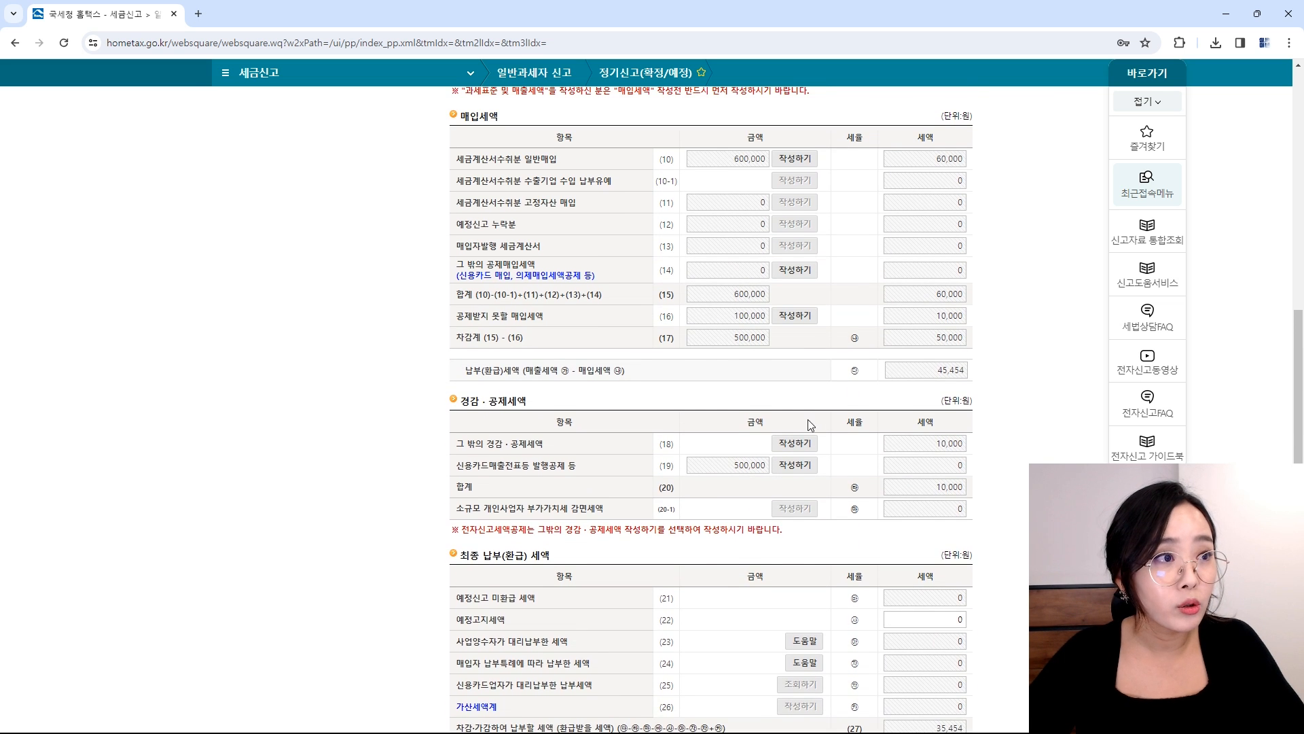
{"action": "scroll", "coordinate": [808, 423], "scroll_direction": "up", "scroll_amount": 1}
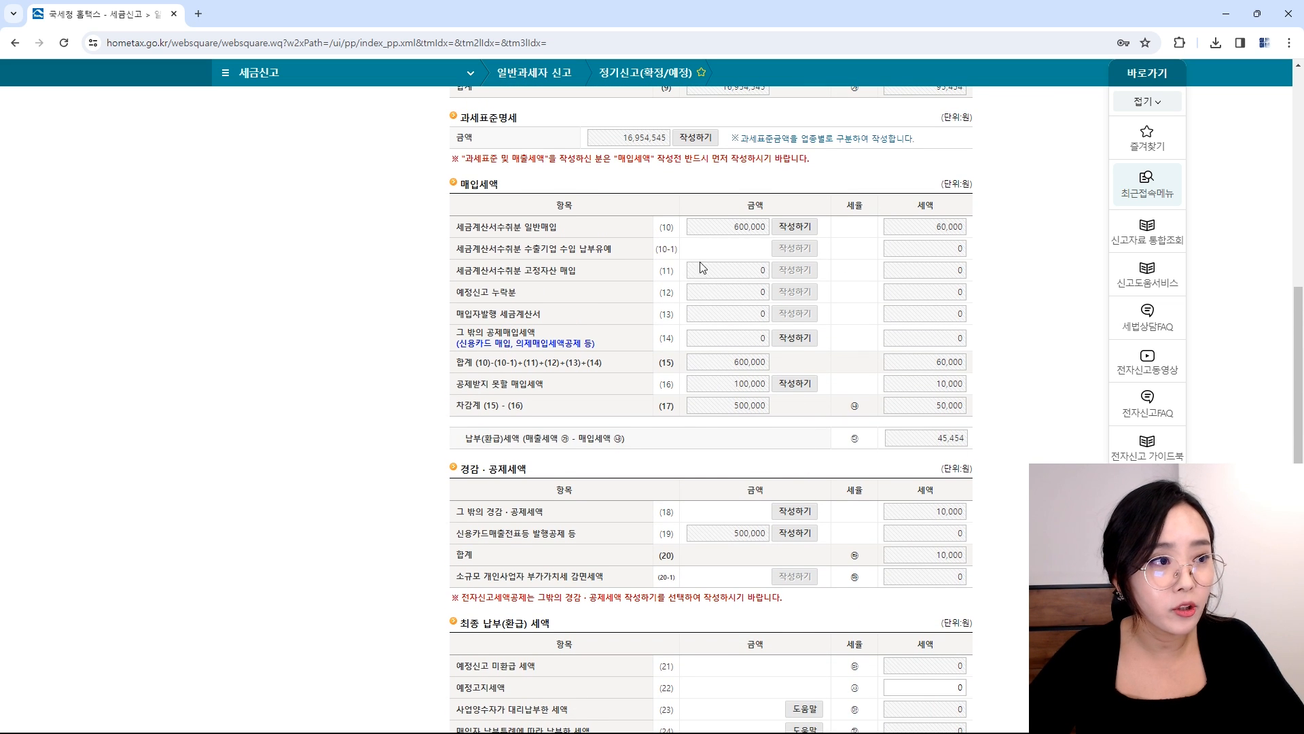
{"action": "left_click_drag", "start_coordinate": [454, 332], "coordinate": [567, 338]}
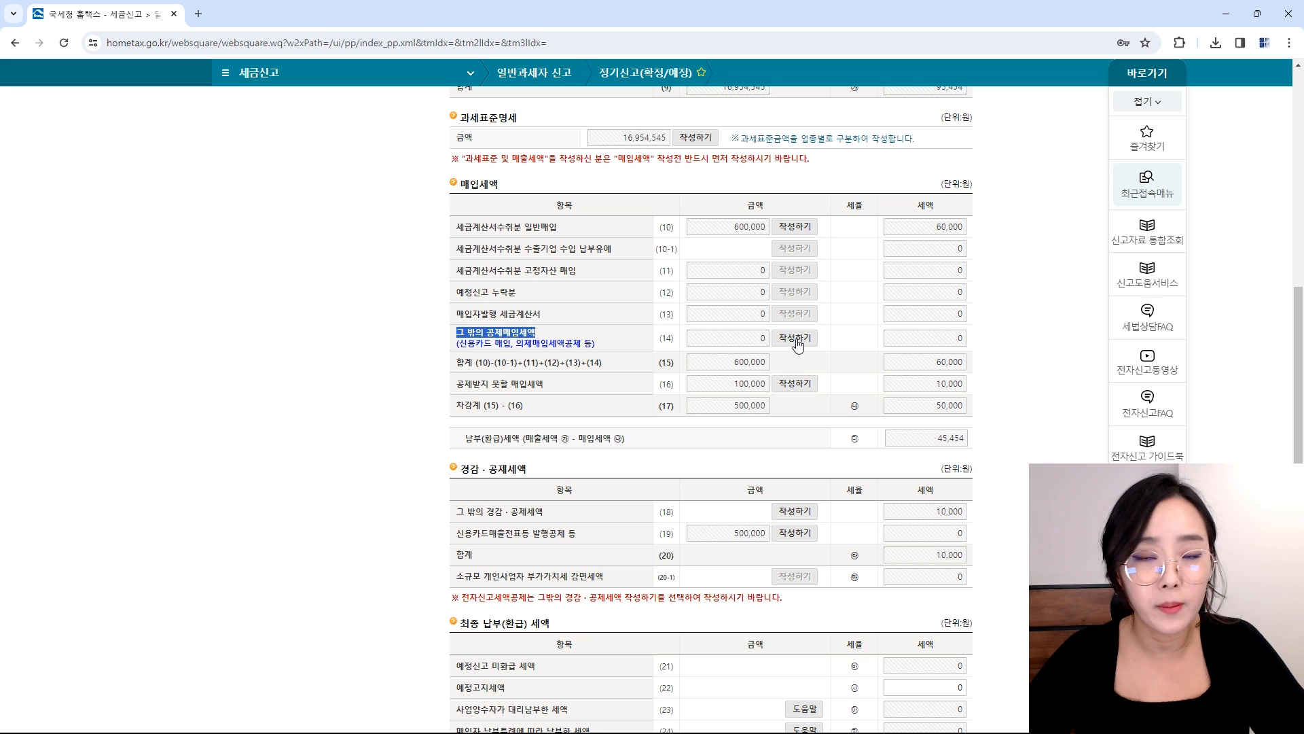
{"action": "left_click", "coordinate": [796, 338]}
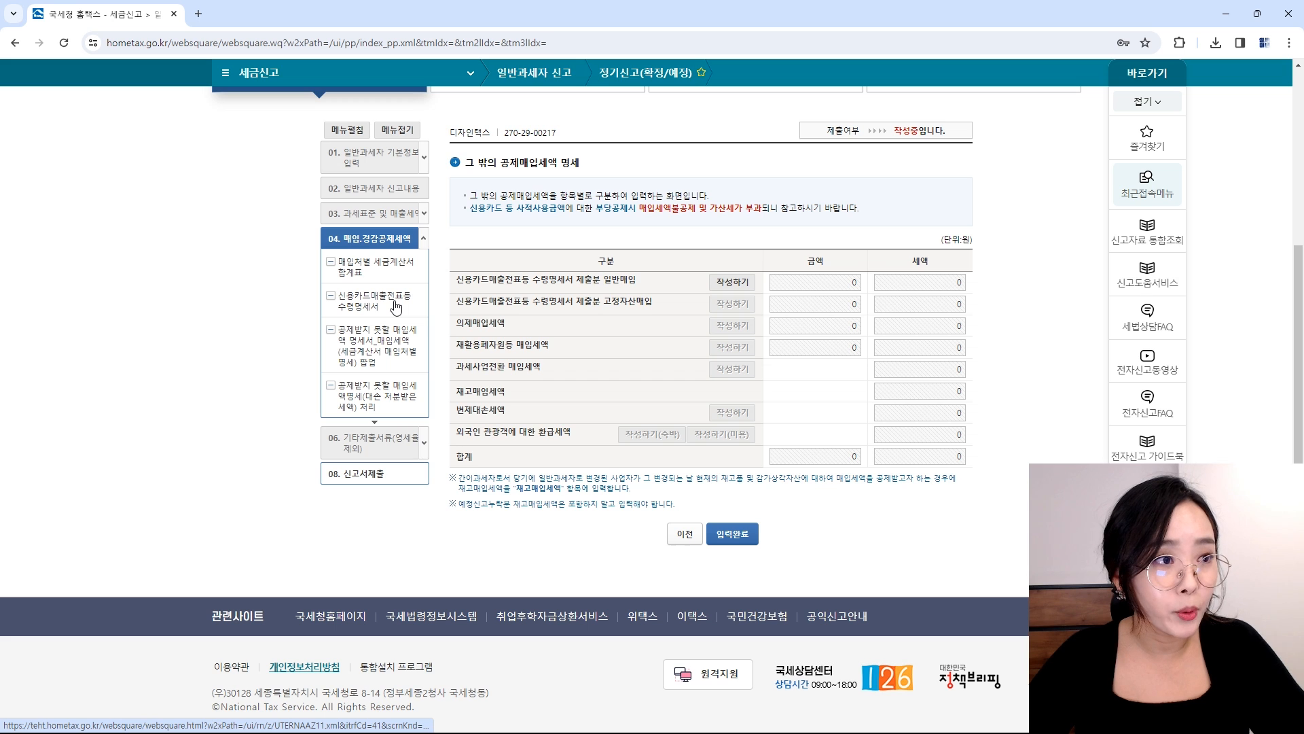
{"action": "left_click", "coordinate": [751, 282]}
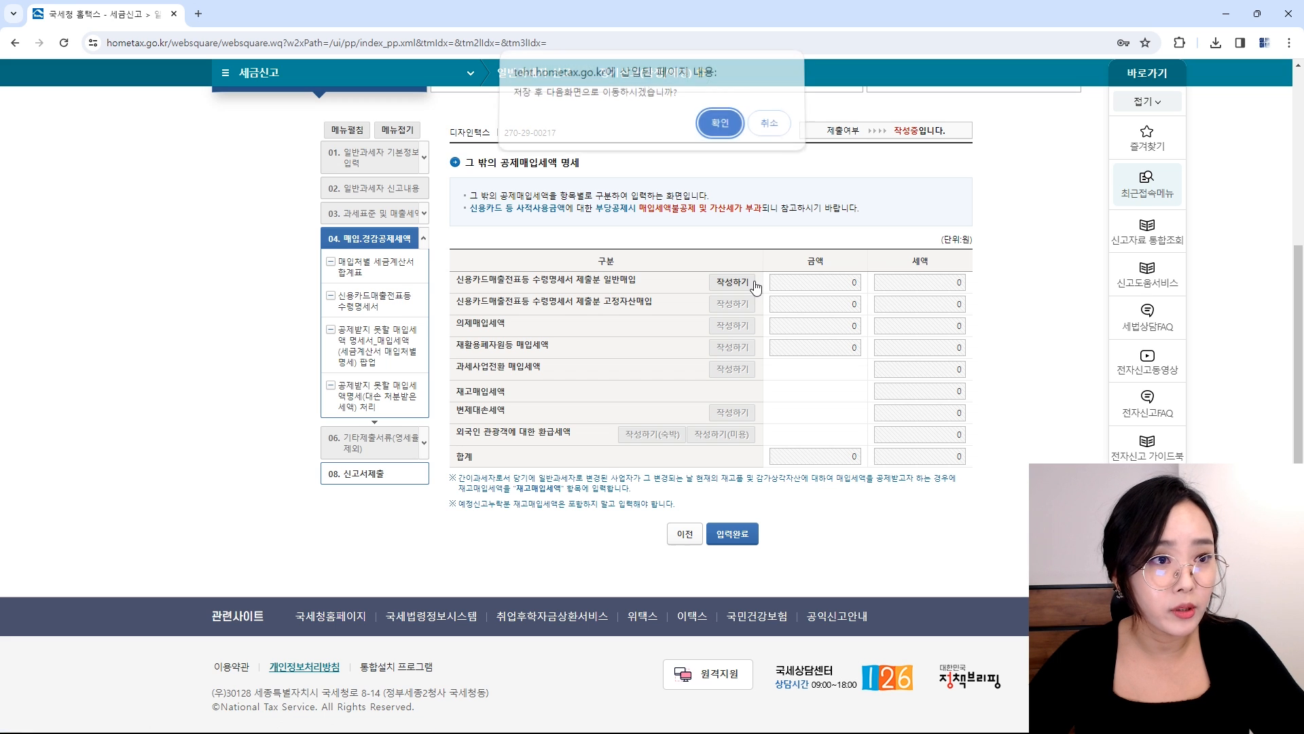
{"action": "left_click", "coordinate": [720, 129]}
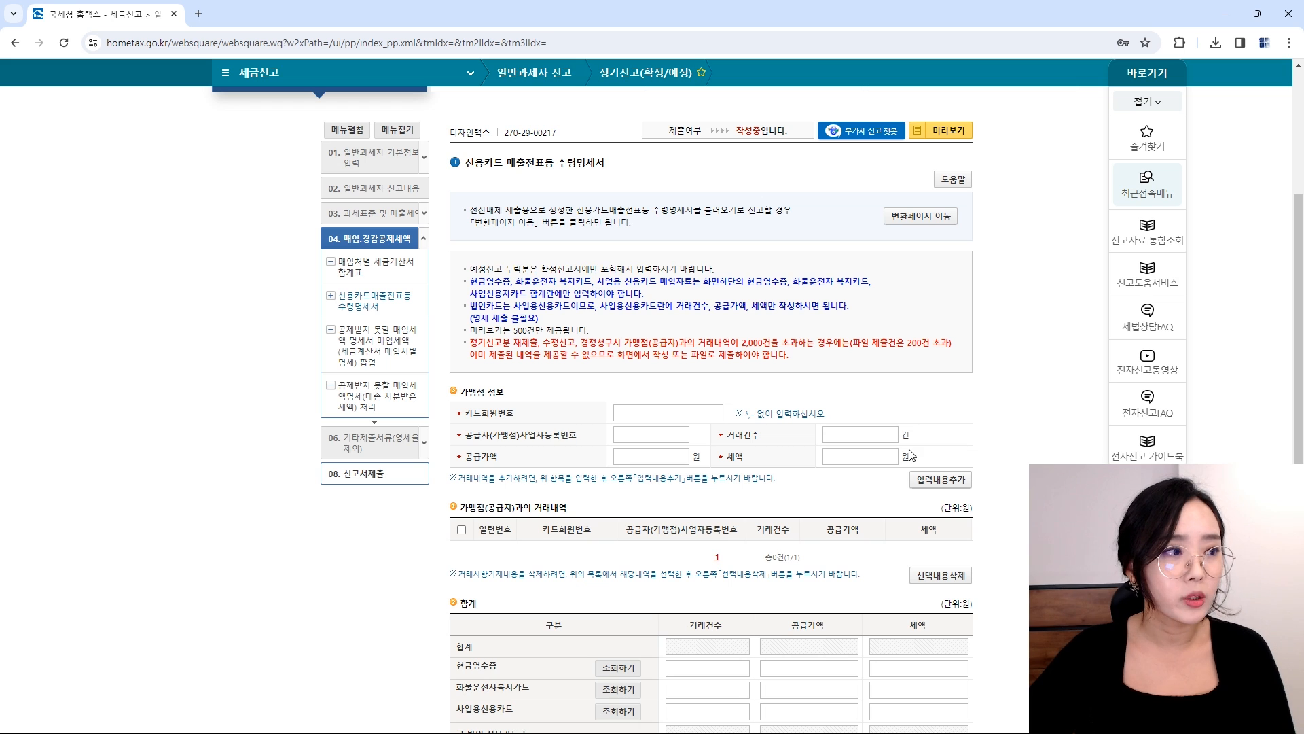
{"action": "scroll", "coordinate": [884, 421], "scroll_direction": "down", "scroll_amount": 5}
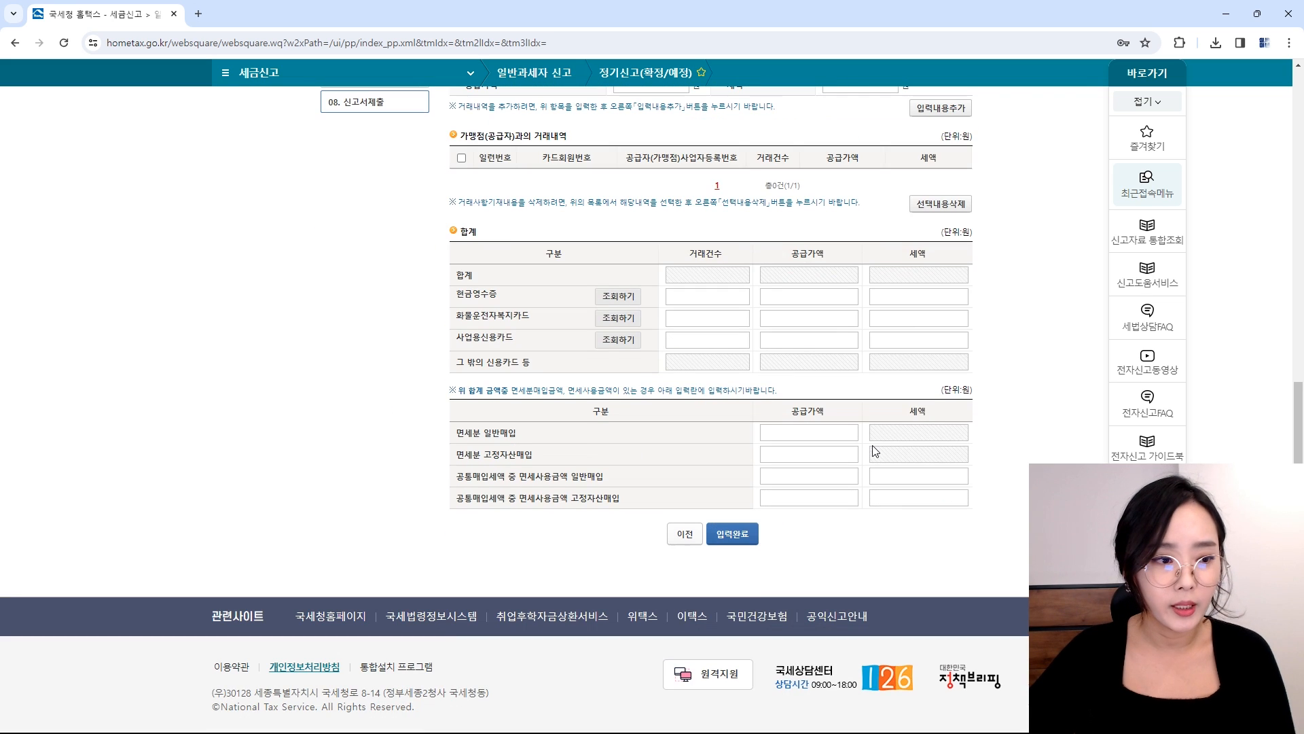
{"action": "left_click", "coordinate": [727, 534]}
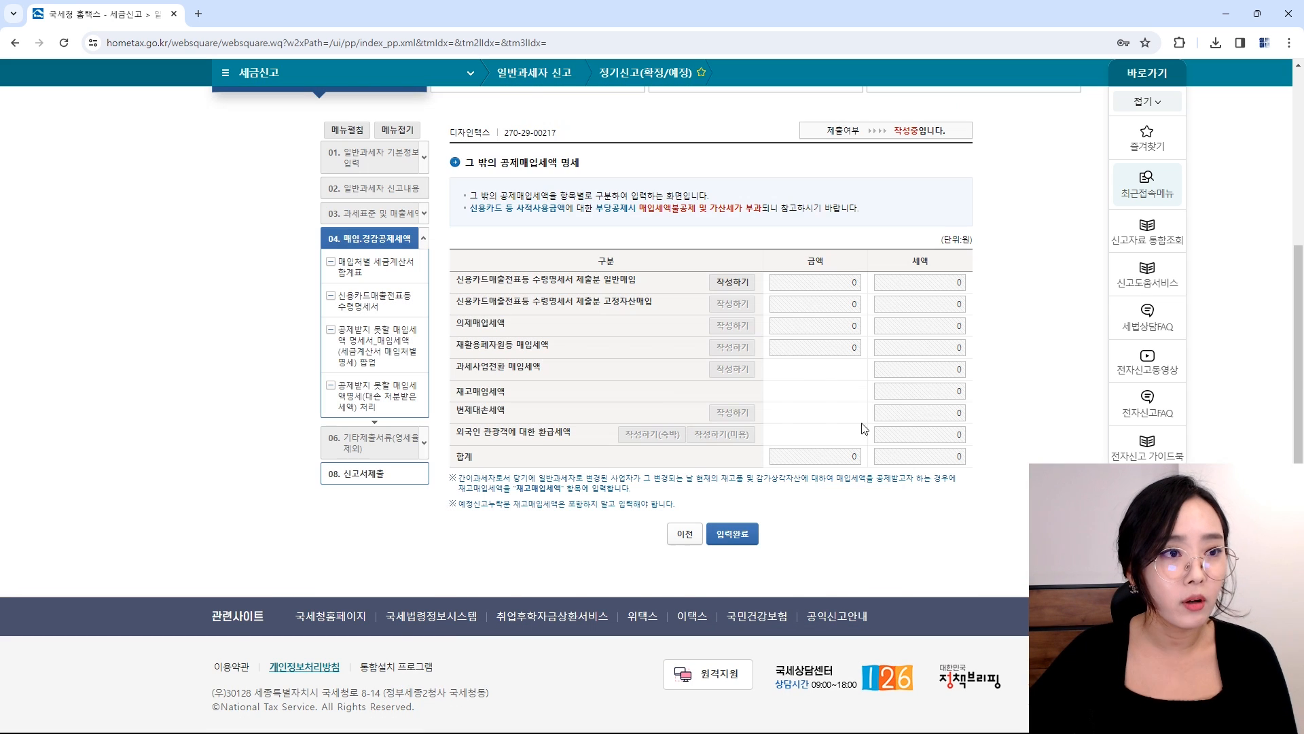
{"action": "left_click", "coordinate": [721, 536]}
{"action": "left_click", "coordinate": [720, 129]}
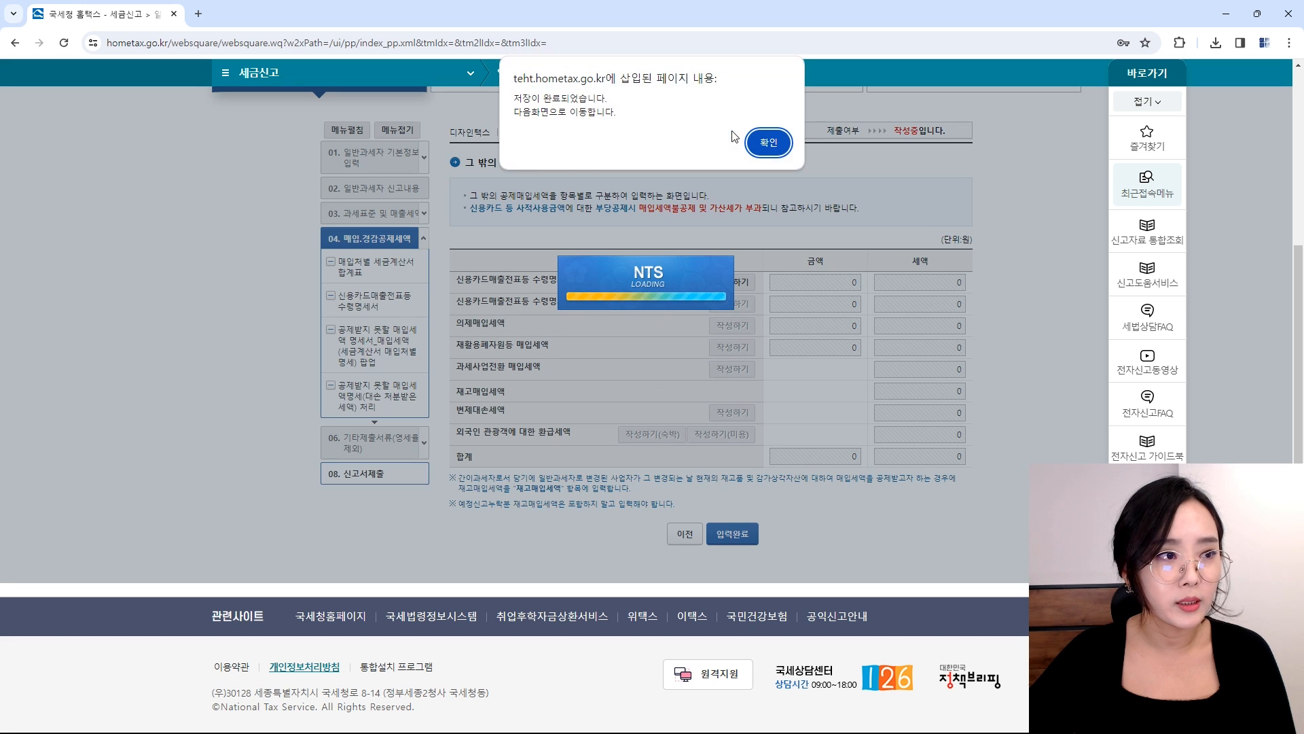
{"action": "left_click", "coordinate": [768, 137]}
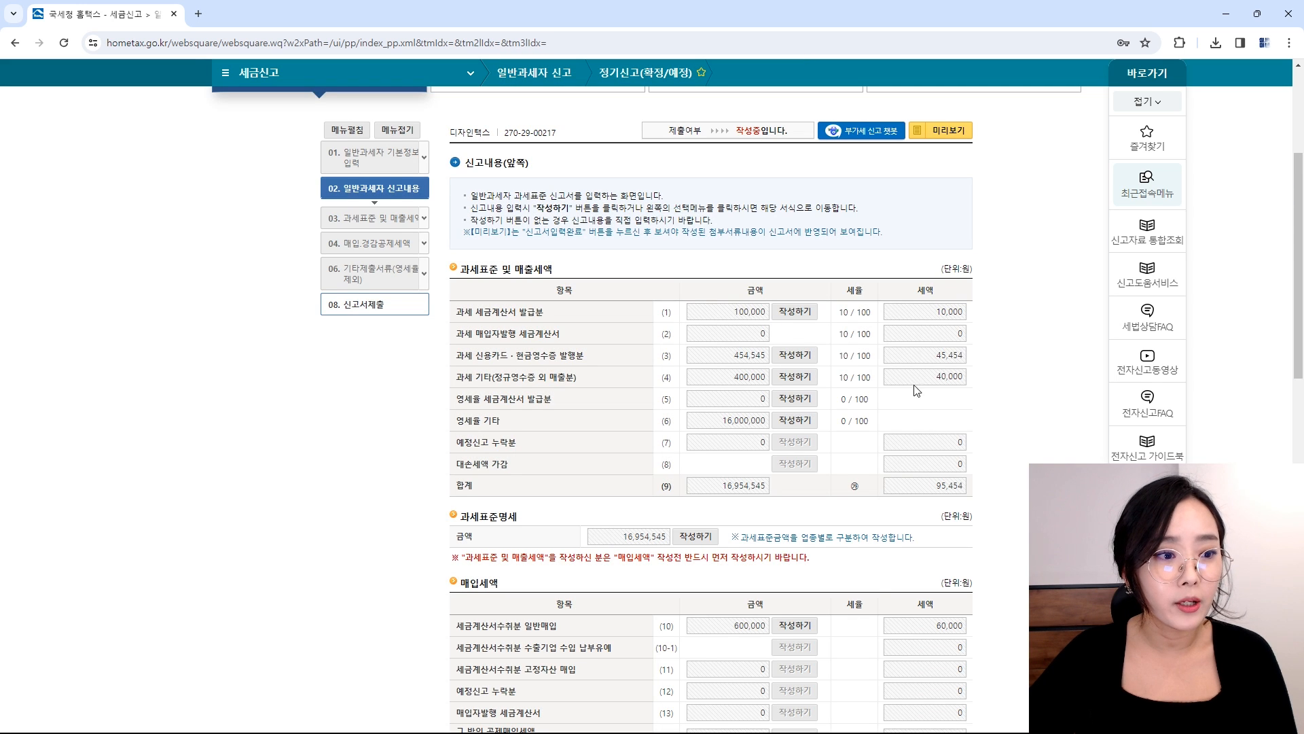
{"action": "scroll", "coordinate": [639, 564], "scroll_direction": "down", "scroll_amount": 5}
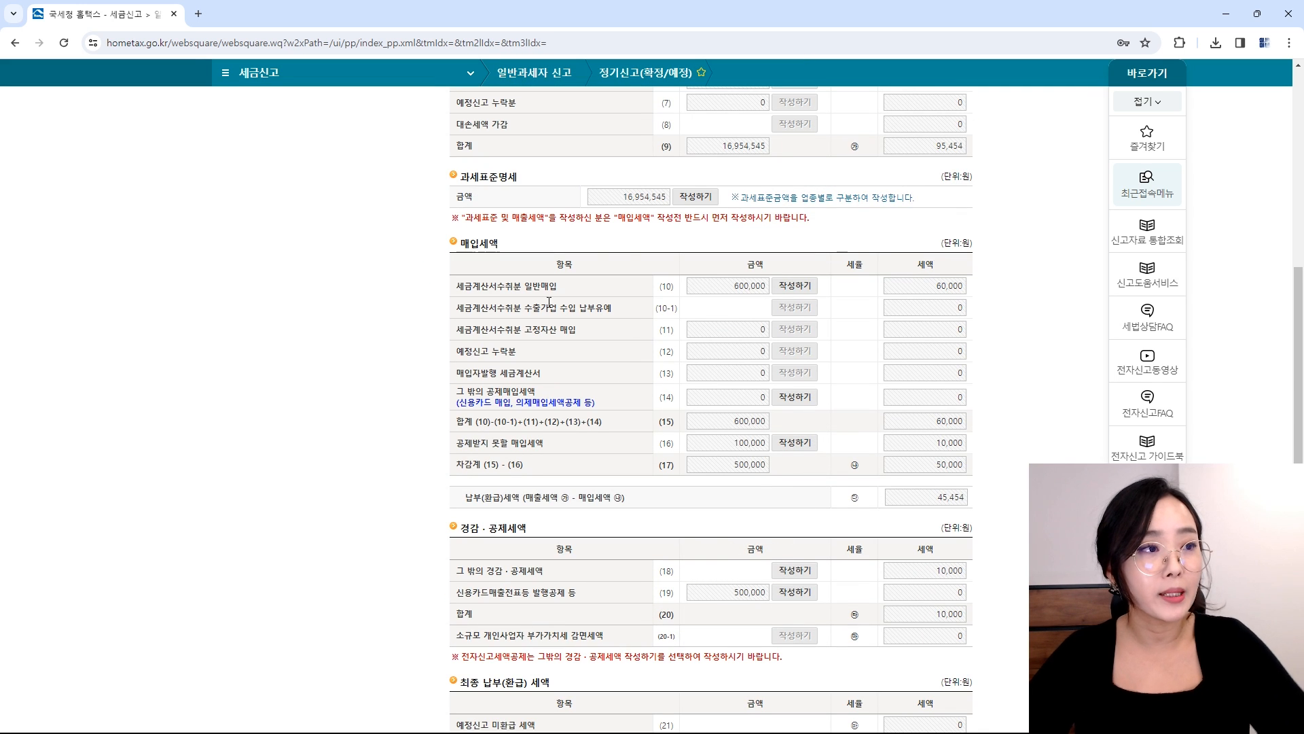
{"action": "scroll", "coordinate": [650, 358], "scroll_direction": "down", "scroll_amount": 10}
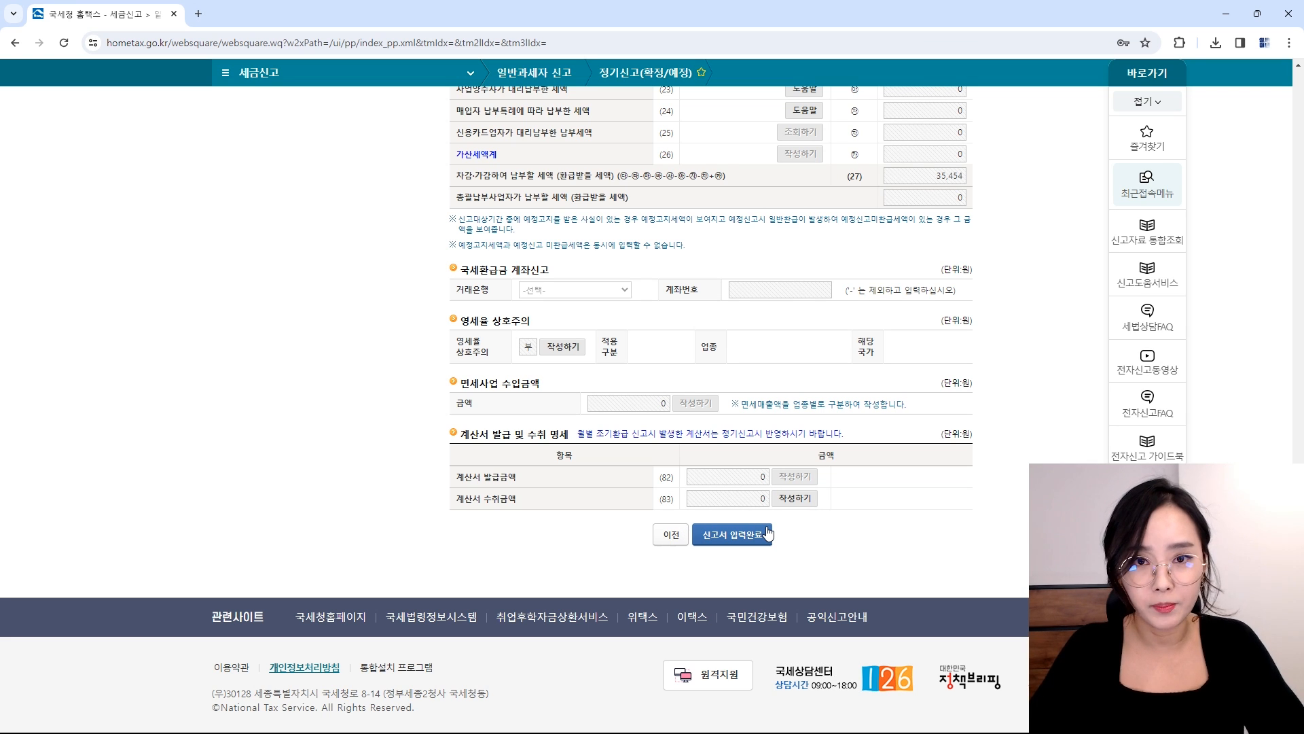
{"action": "scroll", "coordinate": [876, 380], "scroll_direction": "up", "scroll_amount": 1}
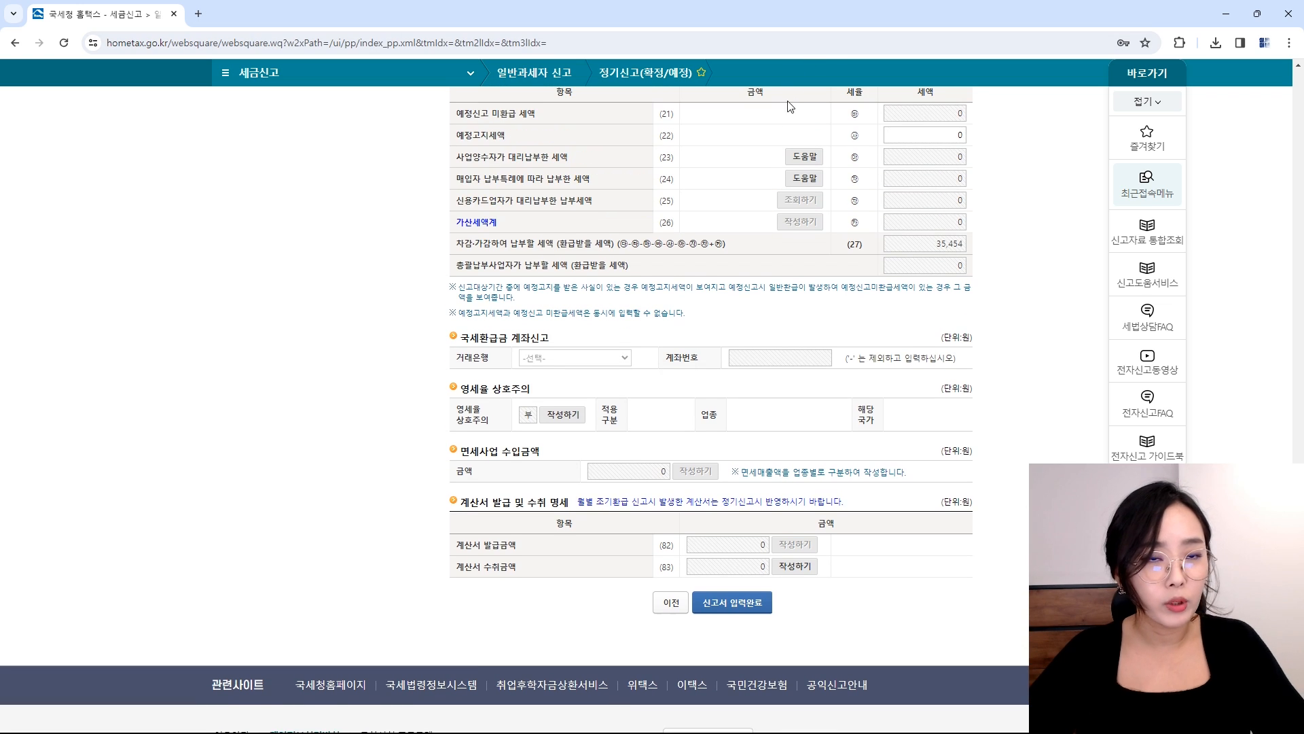